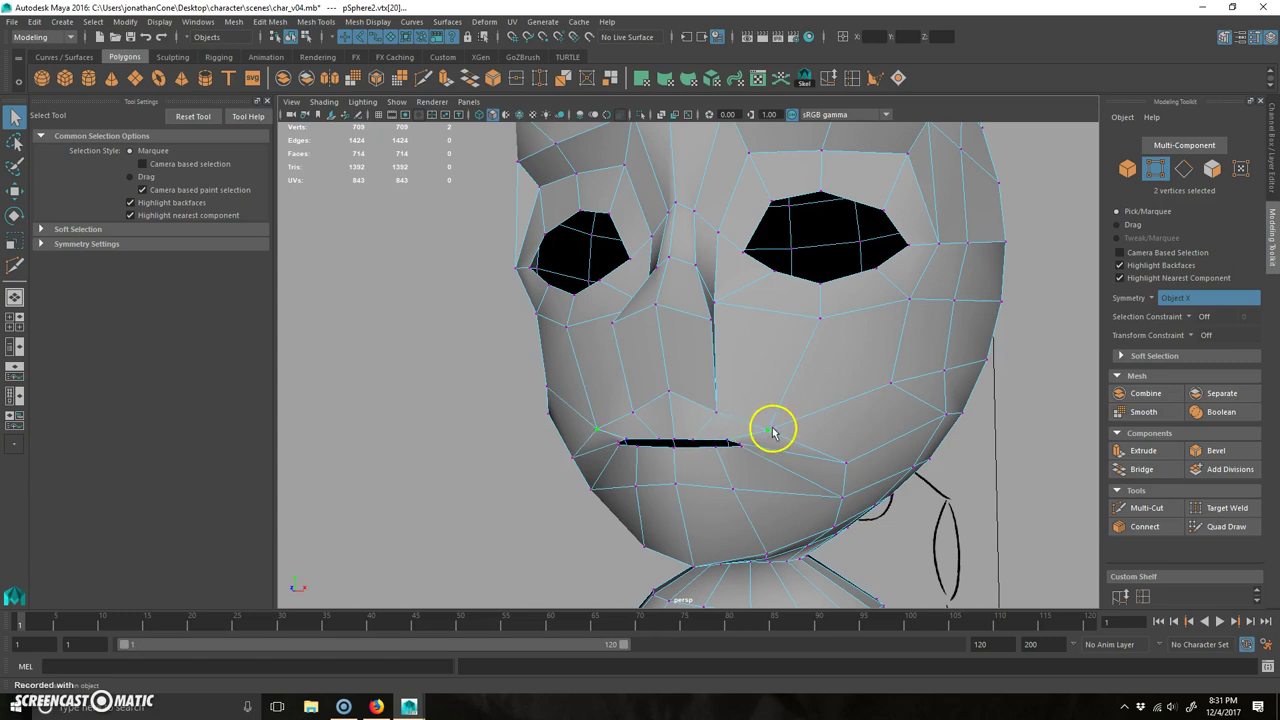
- Reposition the mirrored vertices beside the mouth corners and below the nose to reshape the upper-lip area
{"action": "key", "text": "w"}
{"action": "left_click_drag", "start_coordinate": [789, 429], "coordinate": [894, 343], "text": "alt"}
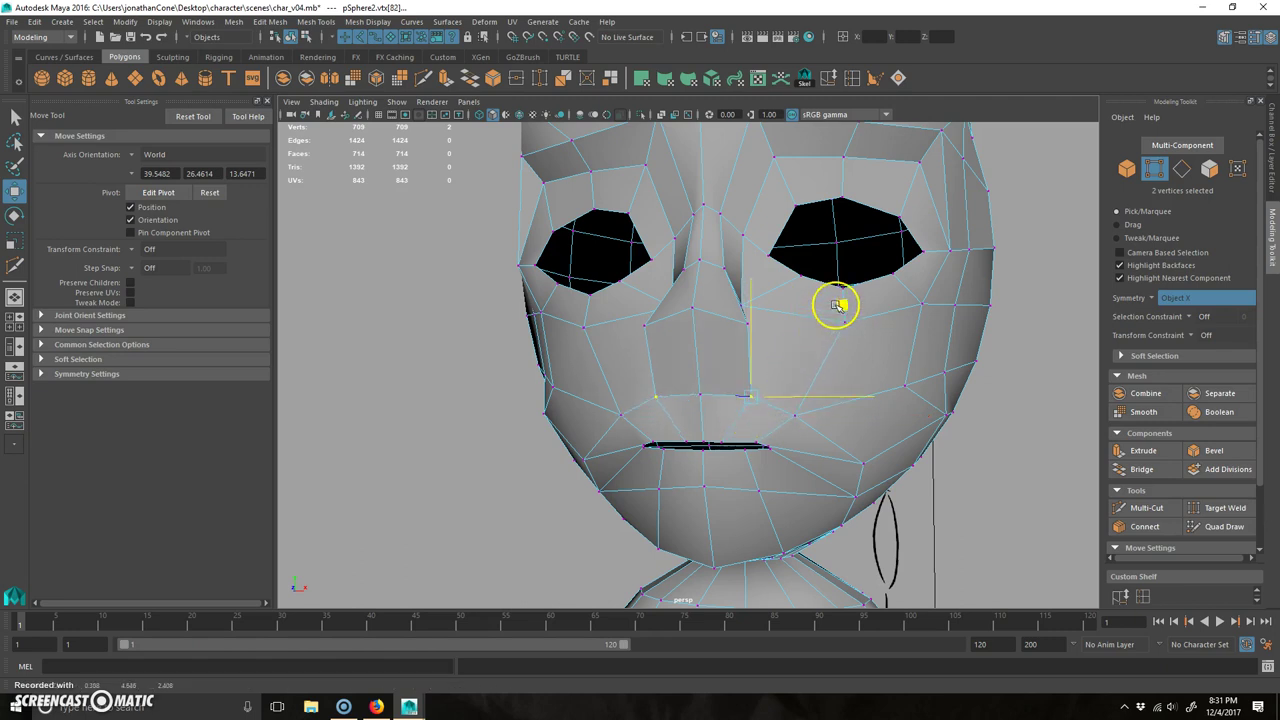
{"action": "mouse_move", "coordinate": [835, 310]}
{"action": "left_mouse_down", "text": "alt"}
{"action": "mouse_move", "coordinate": [838, 451]}
{"action": "mouse_move", "coordinate": [938, 353]}
{"action": "left_mouse_up", "text": "alt"}
- Move the mirrored upper-lip vertices in depth so the mouth follows the curve of the face
{"action": "left_click_drag", "start_coordinate": [883, 486], "coordinate": [563, 456], "text": "alt"}
{"action": "middle_click_drag", "start_coordinate": [514, 438], "coordinate": [481, 437]}
{"action": "left_click_drag", "start_coordinate": [486, 434], "coordinate": [828, 410], "text": "alt"}
{"action": "middle_click_drag", "start_coordinate": [950, 272], "coordinate": [945, 250]}
{"action": "left_click_drag", "start_coordinate": [780, 400], "coordinate": [712, 441], "text": "alt"}
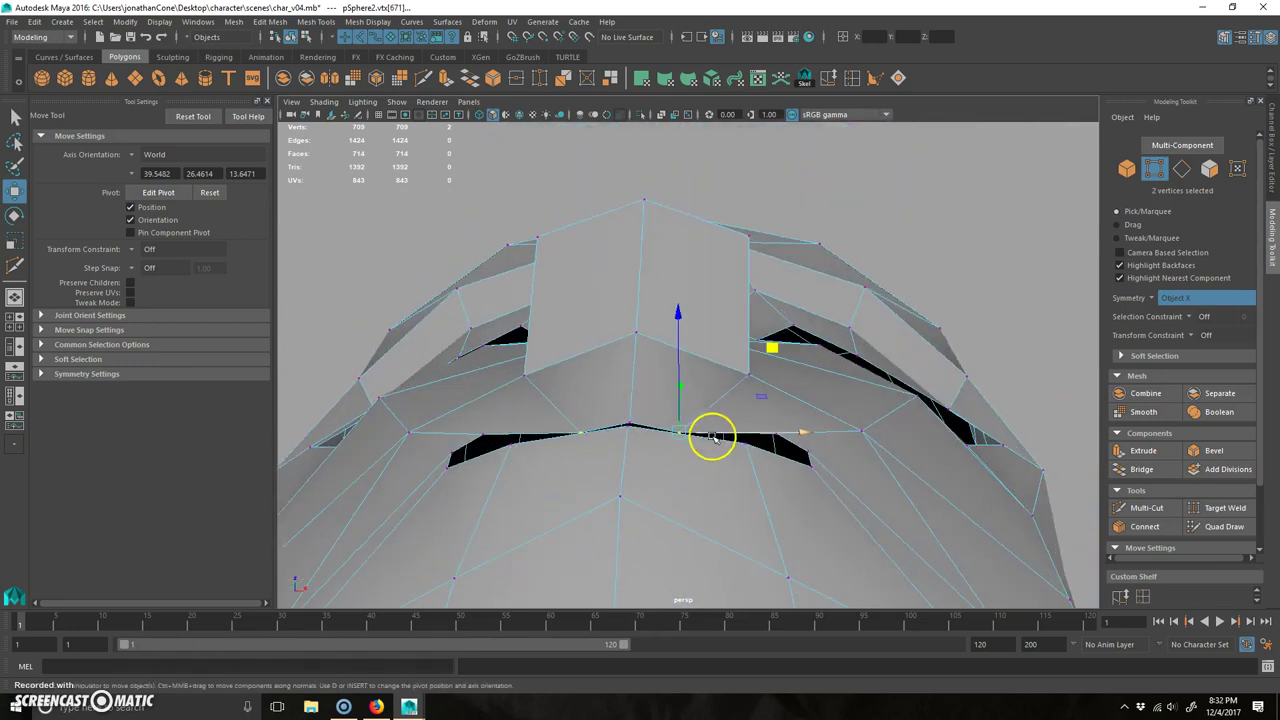
{"action": "left_click_drag", "start_coordinate": [612, 440], "coordinate": [481, 416], "text": "alt"}
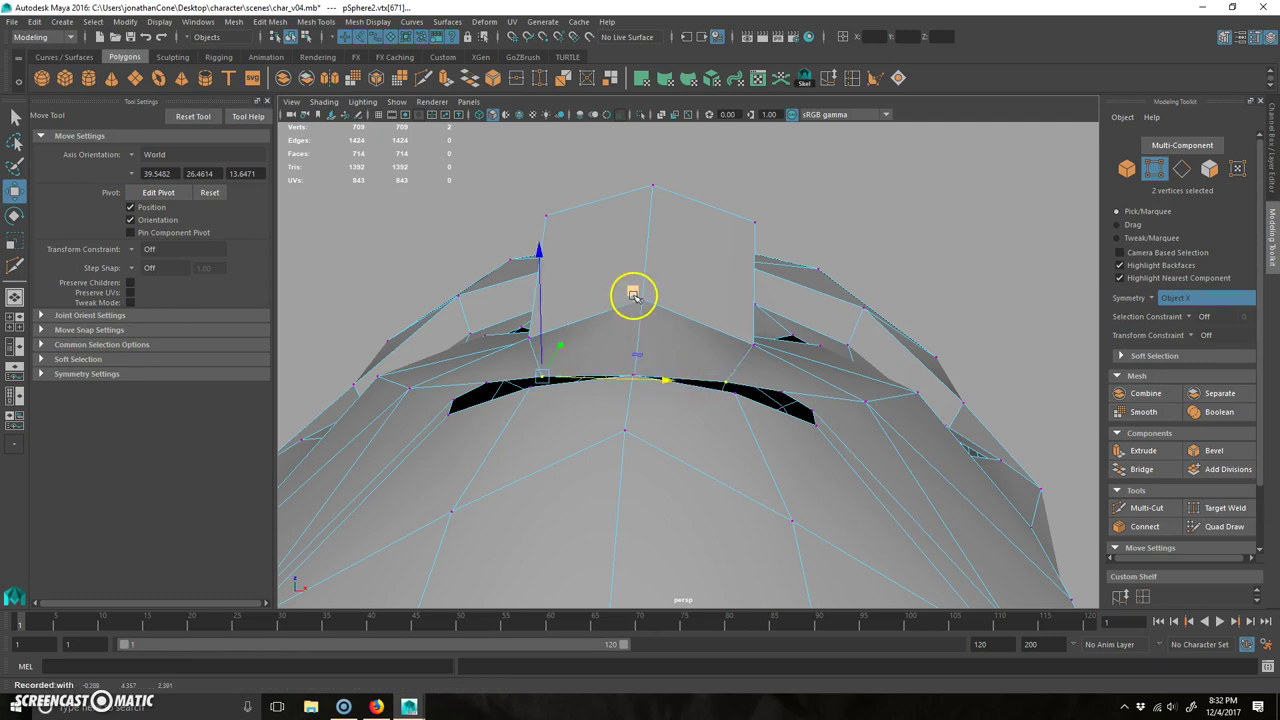
{"action": "left_click_drag", "start_coordinate": [626, 298], "coordinate": [714, 432], "text": "alt"}
- Adjust the centre vertex below the lower lip against the face profile
{"action": "left_click", "coordinate": [625, 434]}
{"action": "left_click_drag", "start_coordinate": [625, 434], "coordinate": [591, 462], "text": "alt"}
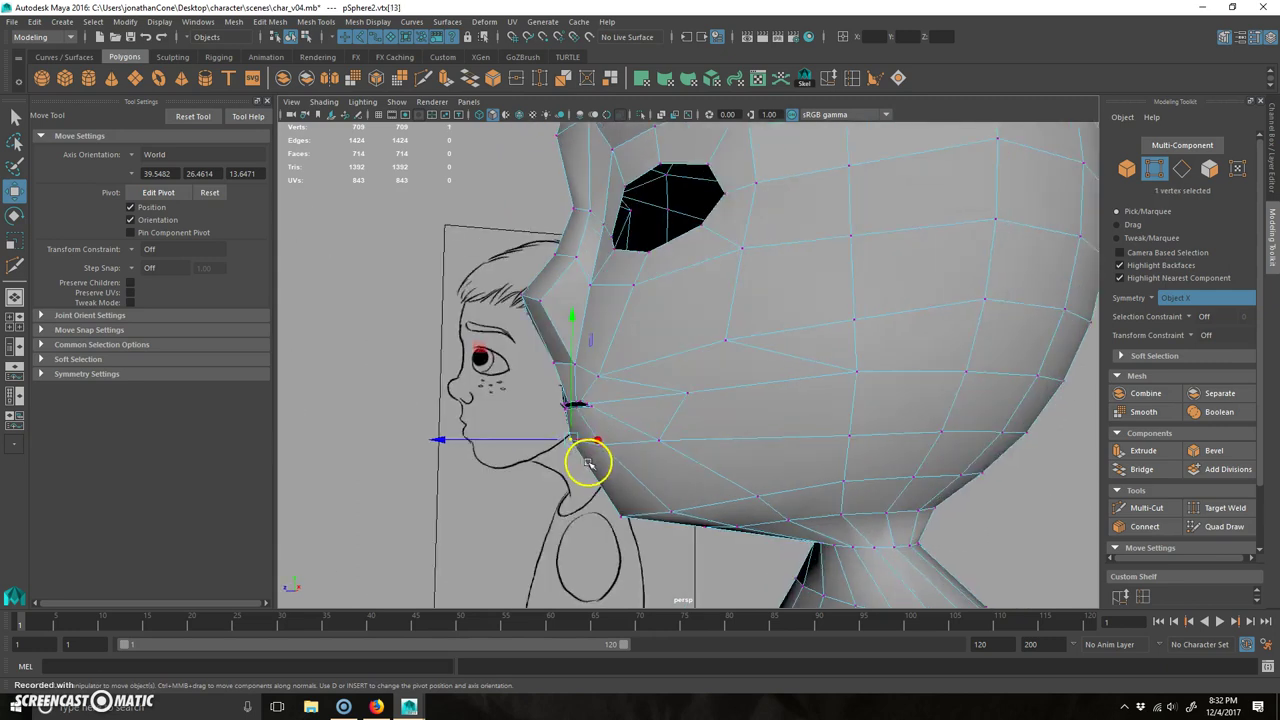
{"action": "left_click_drag", "start_coordinate": [490, 363], "coordinate": [628, 420], "text": "alt"}
- Select the head faces under the ear sketch in the side view, mirrored on both sides
{"action": "key", "text": "F8"}
{"action": "left_click", "coordinate": [697, 421]}
{"action": "scroll", "coordinate": [639, 440], "scroll_direction": "down", "scroll_amount": 5}
{"action": "key", "text": "space"}
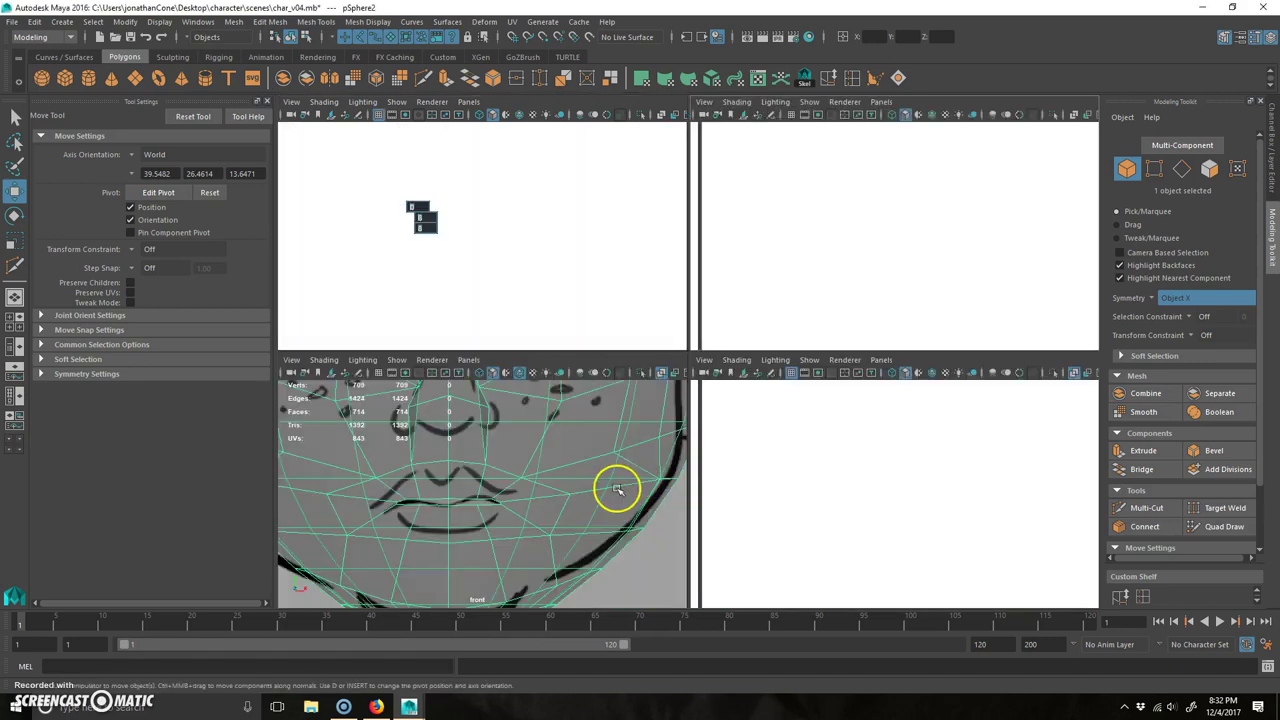
{"action": "key", "text": "space"}
{"action": "middle_click_drag", "start_coordinate": [776, 475], "coordinate": [677, 395], "text": "alt"}
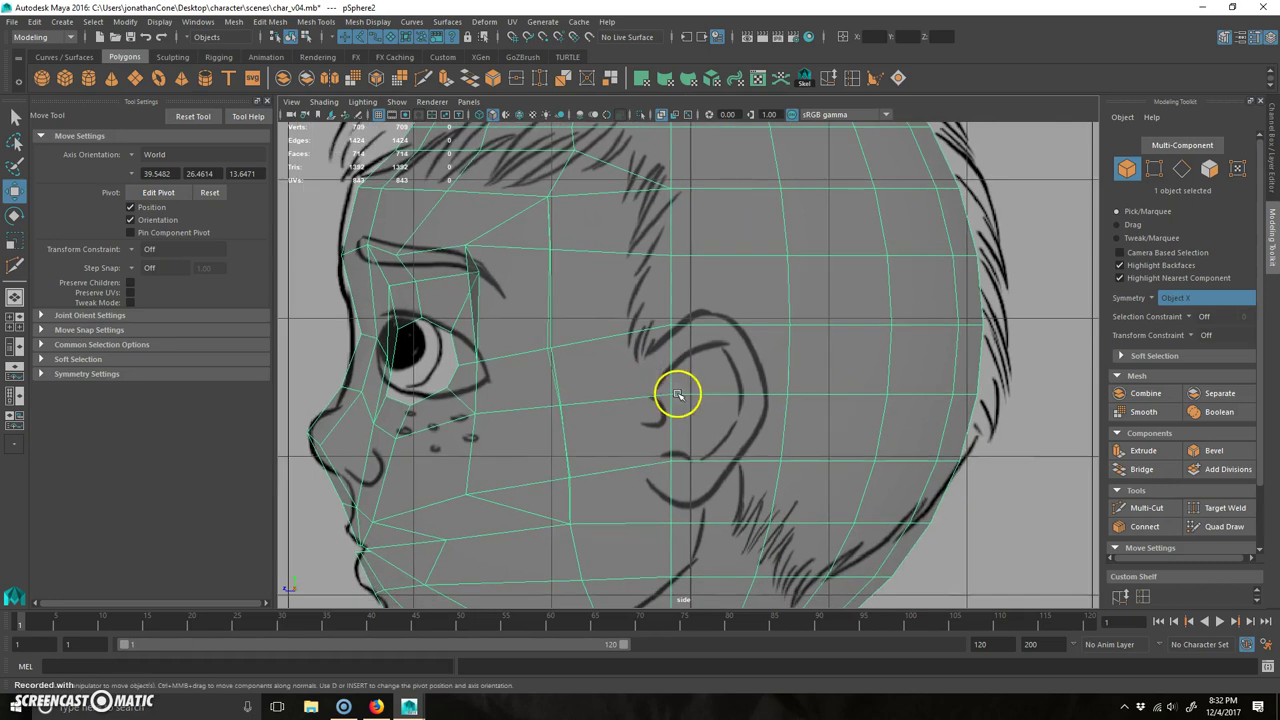
{"action": "right_click_drag", "start_coordinate": [735, 362], "coordinate": [709, 410]}
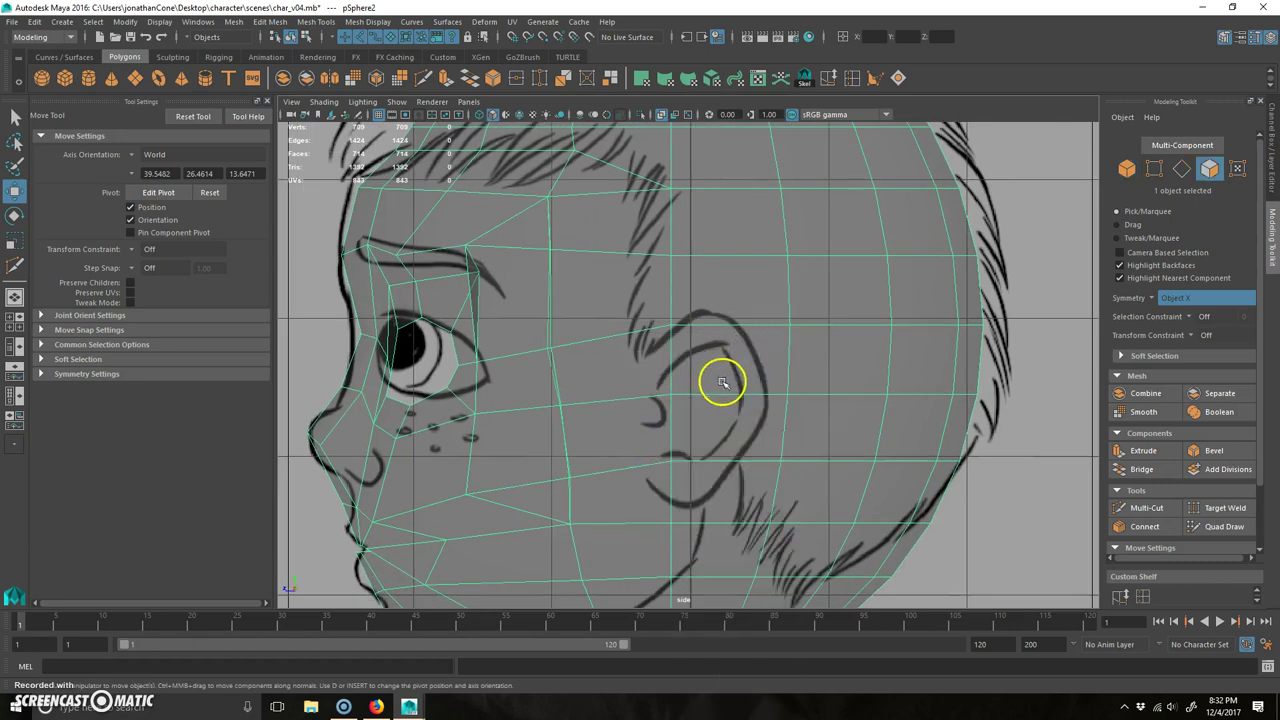
{"action": "left_click", "coordinate": [749, 494], "text": "alt"}
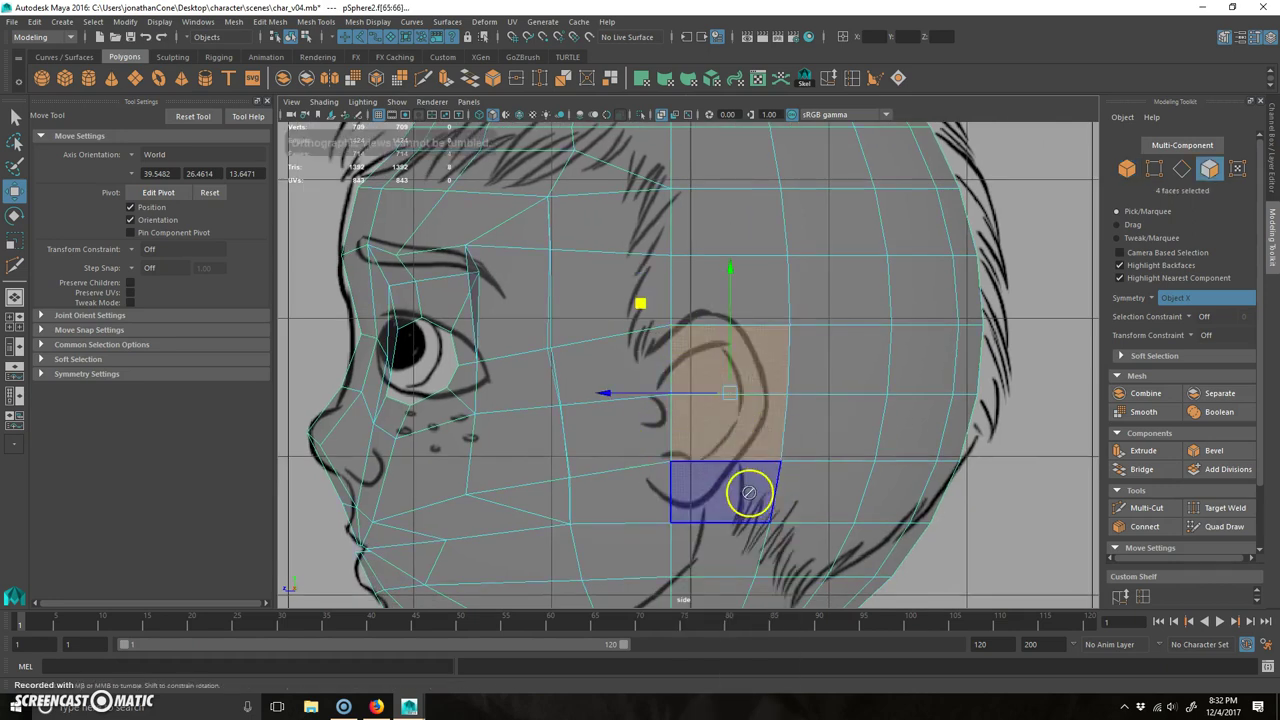
- Extrude the selected ear faces and pull them outward from the sides of the head
{"action": "key", "text": "space"}
{"action": "key", "text": "space"}
{"action": "left_click_drag", "start_coordinate": [837, 334], "coordinate": [674, 376], "text": "alt"}
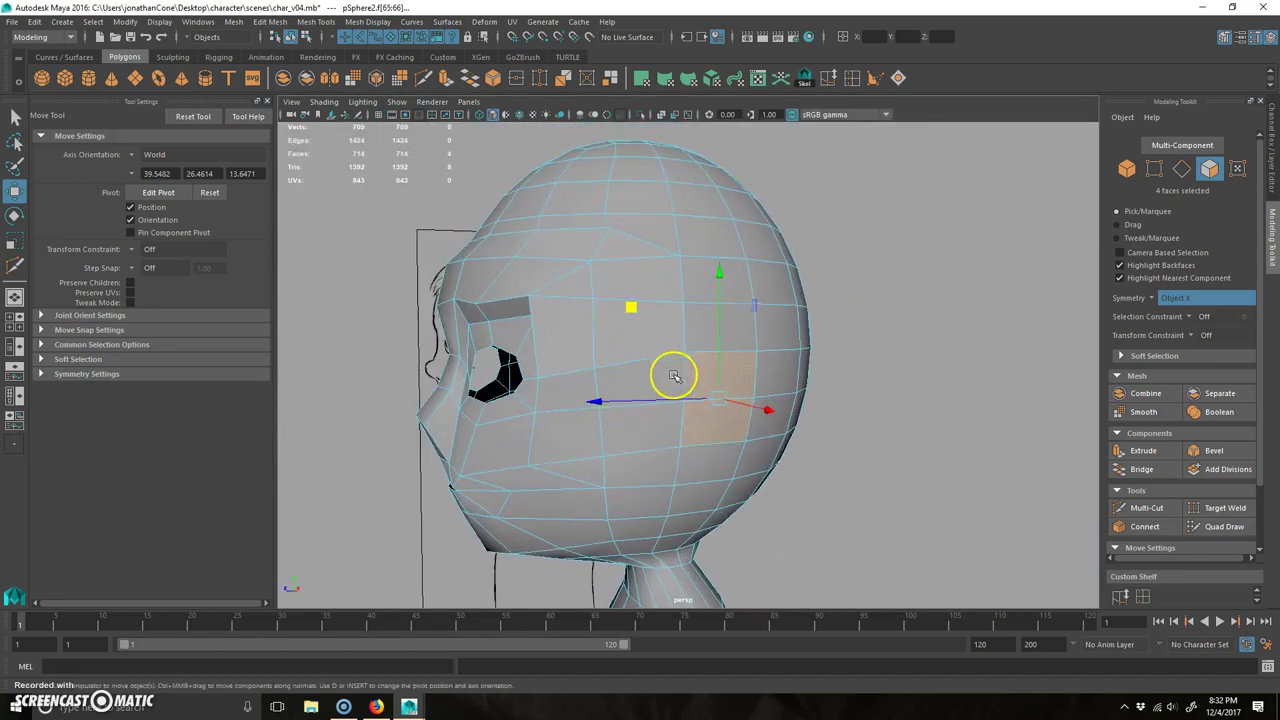
{"action": "mouse_move", "coordinate": [736, 432]}
{"action": "left_mouse_down", "text": "alt"}
{"action": "mouse_move", "coordinate": [749, 383]}
{"action": "mouse_move", "coordinate": [752, 438]}
{"action": "left_mouse_up", "text": "alt"}
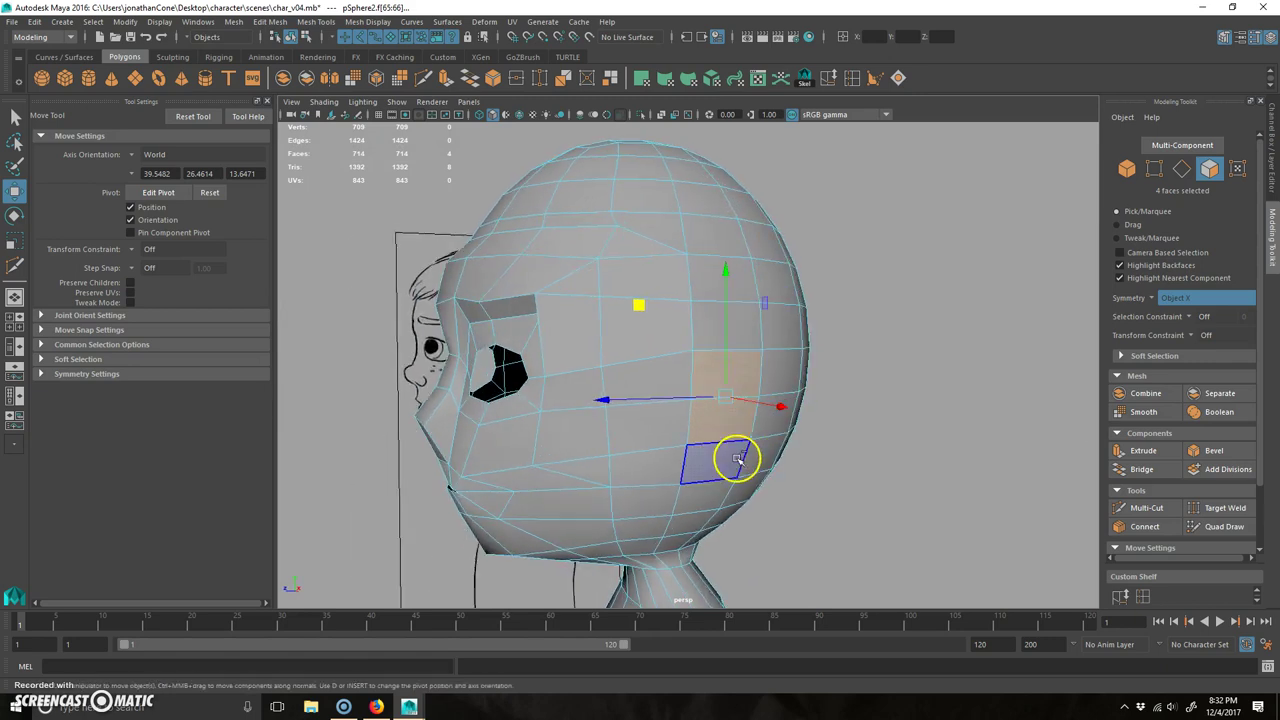
{"action": "key", "text": "ctrl+e"}
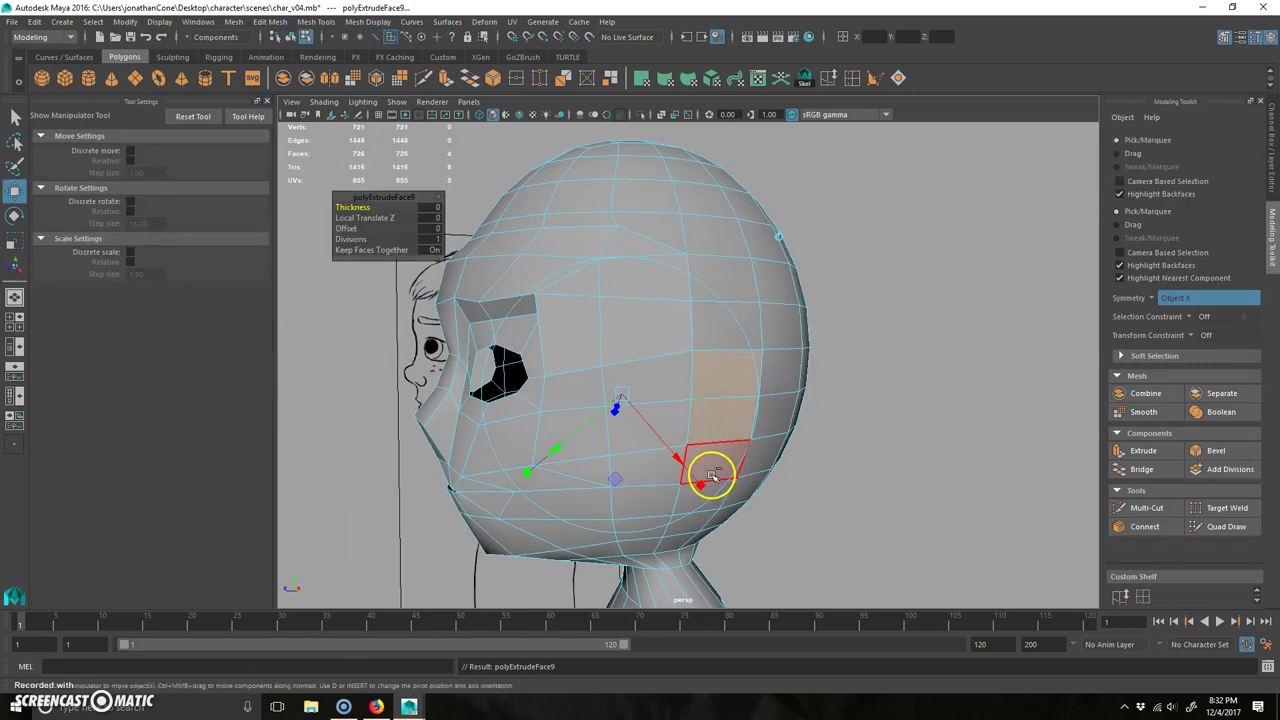
{"action": "key", "text": "w"}
{"action": "left_click_drag", "start_coordinate": [709, 471], "coordinate": [733, 449], "text": "alt"}
{"action": "left_click_drag", "start_coordinate": [922, 443], "coordinate": [811, 449], "text": "alt"}
- Scale the extruded ear faces to shape the ear block, checking it from several sides
{"action": "key", "text": "r"}
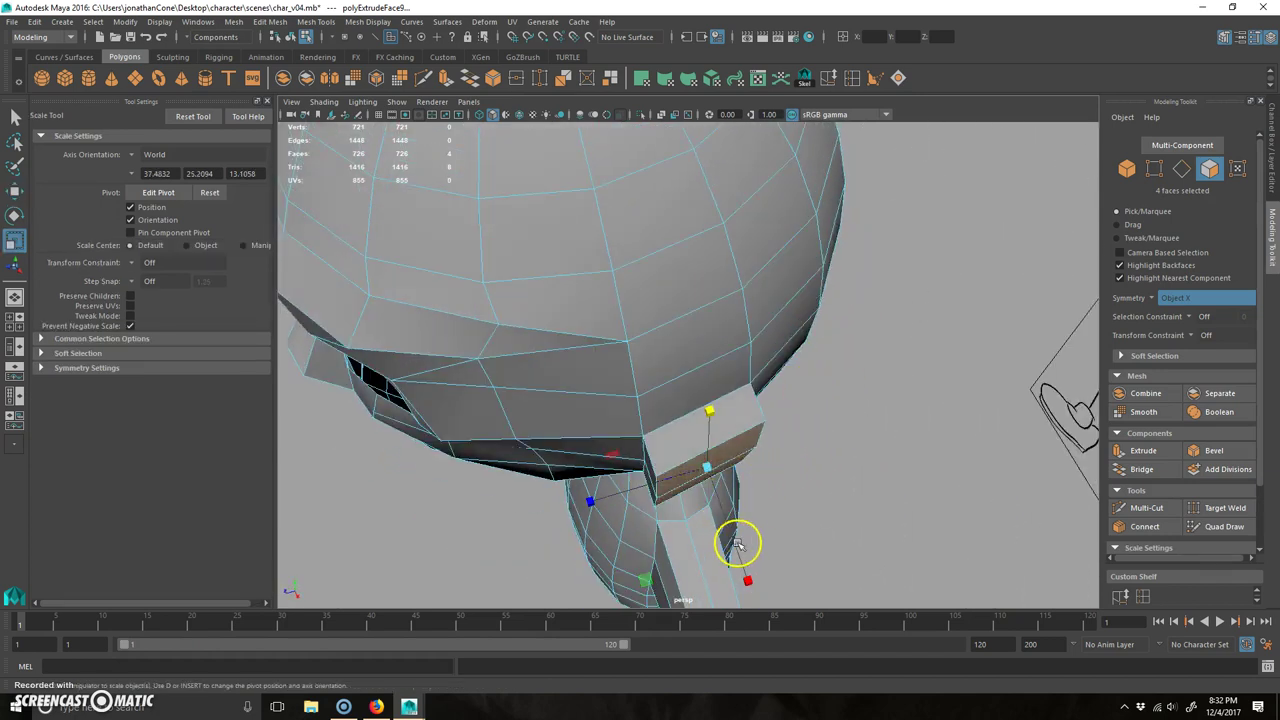
{"action": "left_click_drag", "start_coordinate": [754, 543], "coordinate": [650, 406], "text": "alt"}
{"action": "scroll", "coordinate": [650, 406], "scroll_direction": "up", "scroll_amount": 3}
{"action": "left_click_drag", "start_coordinate": [566, 423], "coordinate": [633, 415], "text": "alt"}
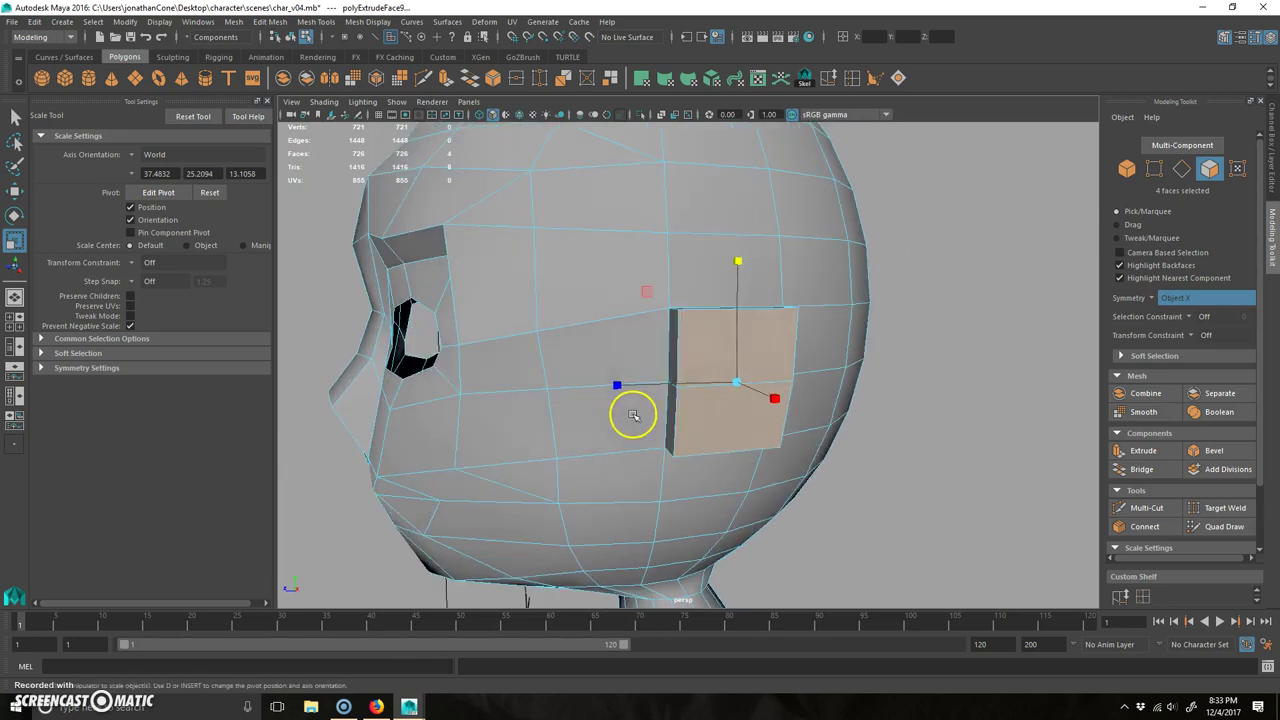
{"action": "left_click_drag", "start_coordinate": [535, 390], "coordinate": [629, 386], "text": "alt"}
{"action": "scroll", "coordinate": [629, 386], "scroll_direction": "up", "scroll_amount": 3}
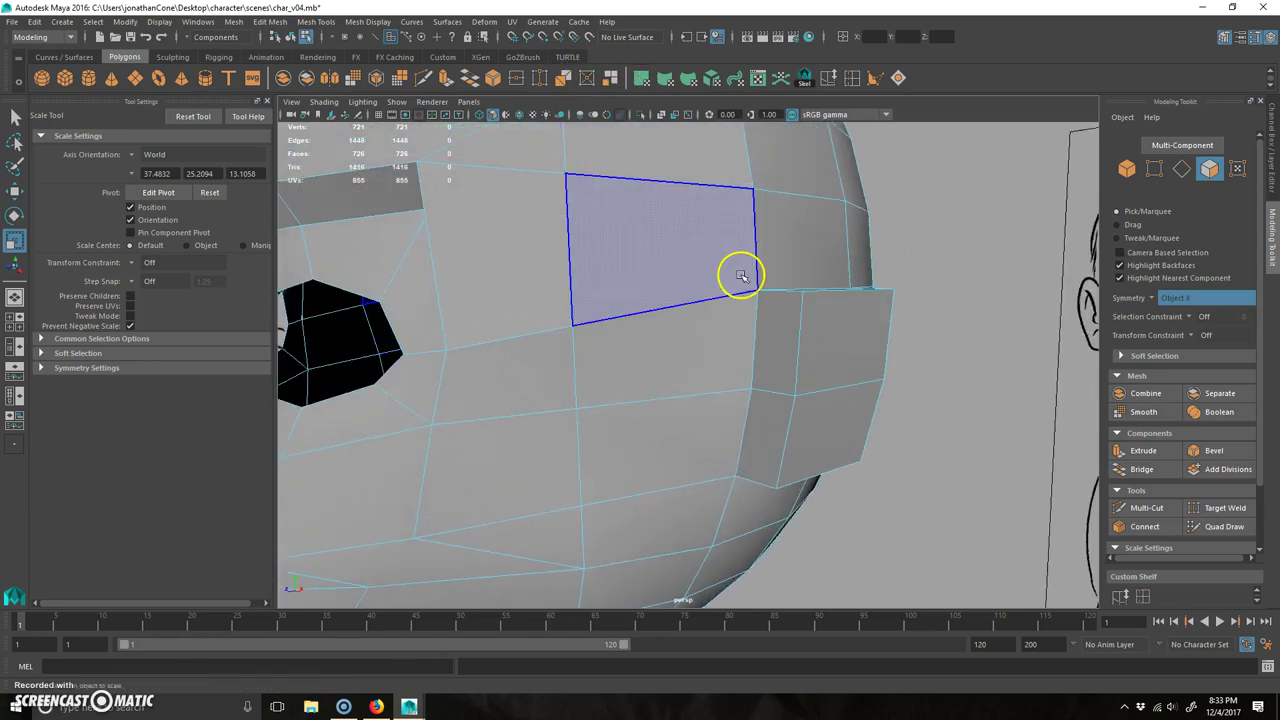
- Target-weld the front edges of the ear block to the head so the ear flares out only at the back
{"action": "right_click", "coordinate": [741, 275]}
{"action": "left_click", "coordinate": [741, 240]}
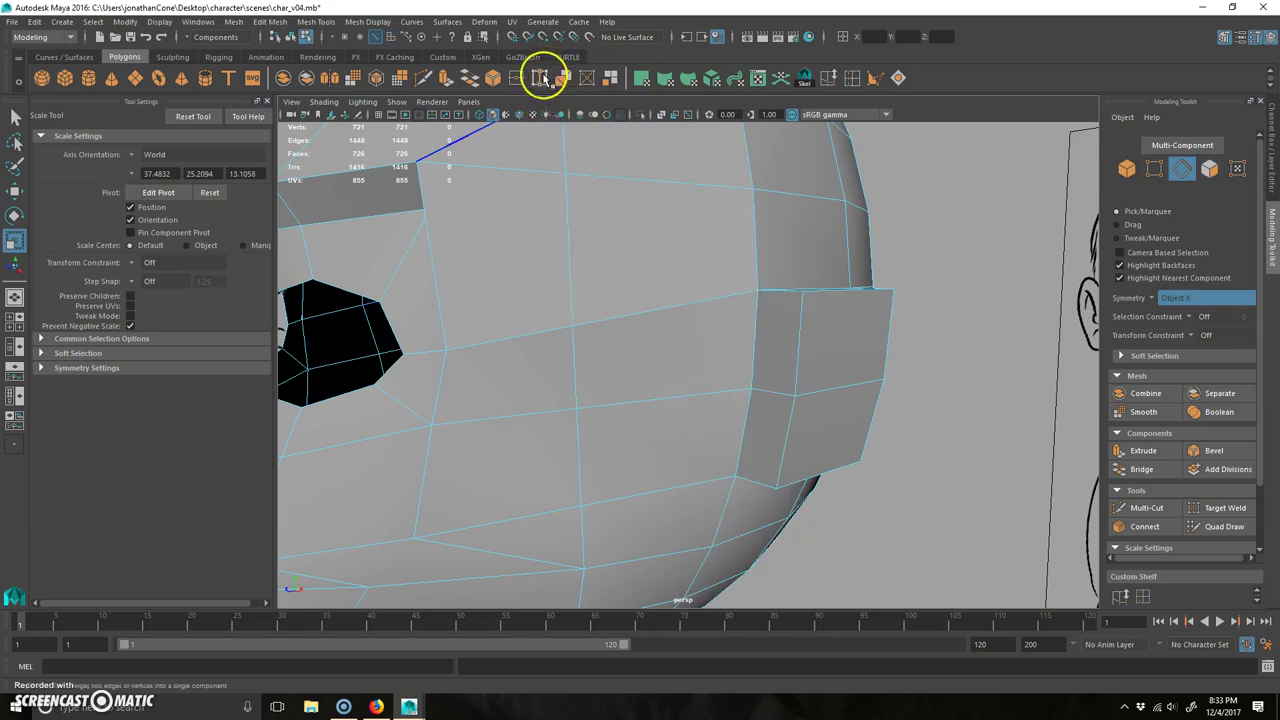
{"action": "left_click", "coordinate": [541, 79]}
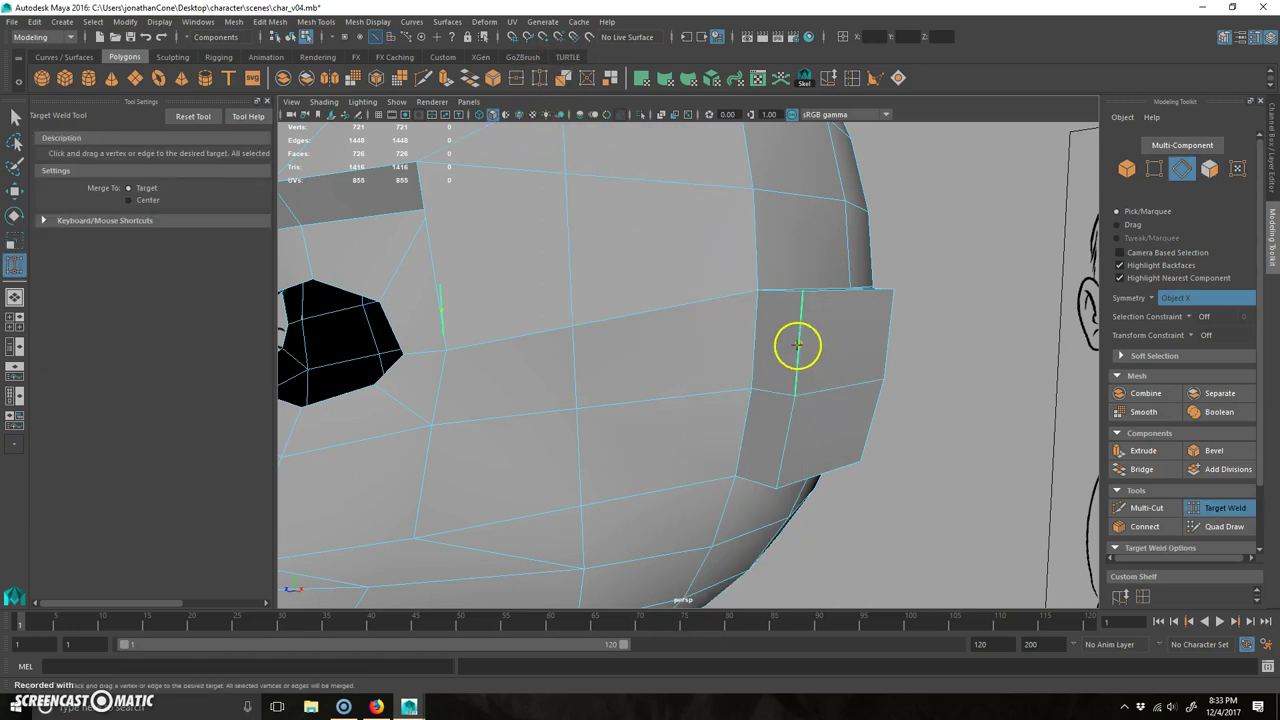
{"action": "left_click_drag", "start_coordinate": [761, 349], "coordinate": [795, 347]}
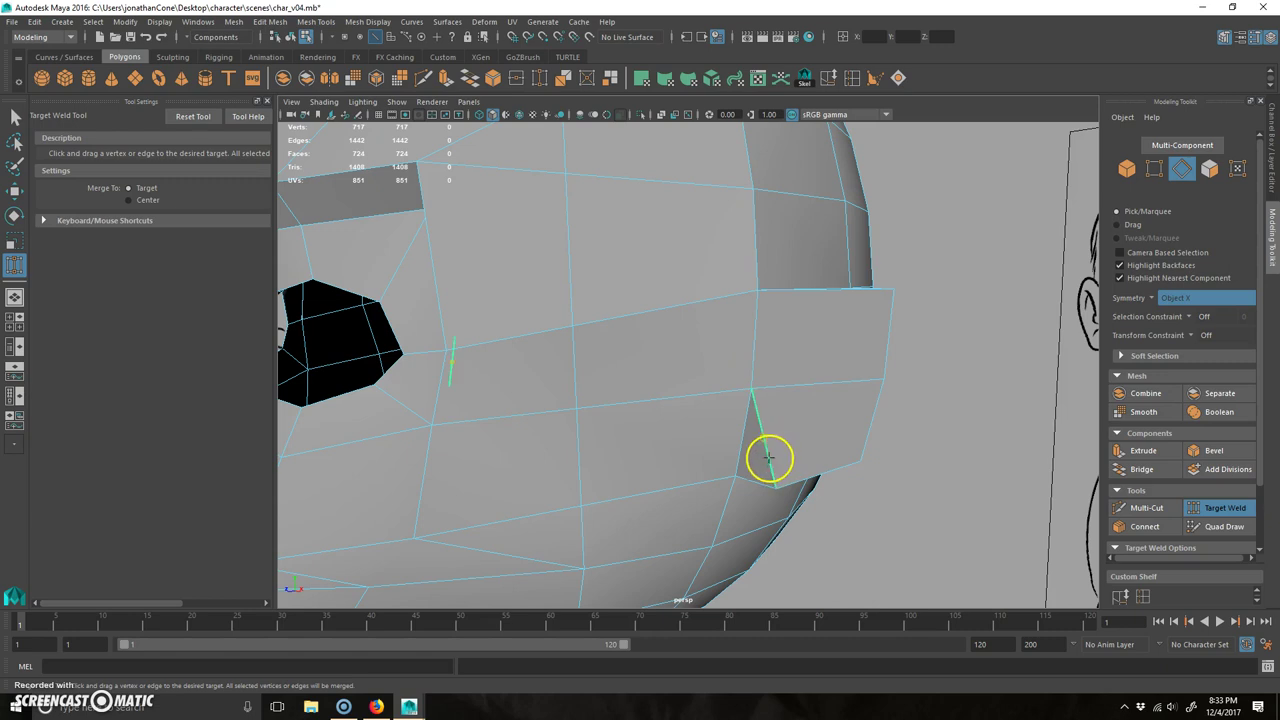
{"action": "left_click_drag", "start_coordinate": [897, 457], "coordinate": [772, 444], "text": "alt"}
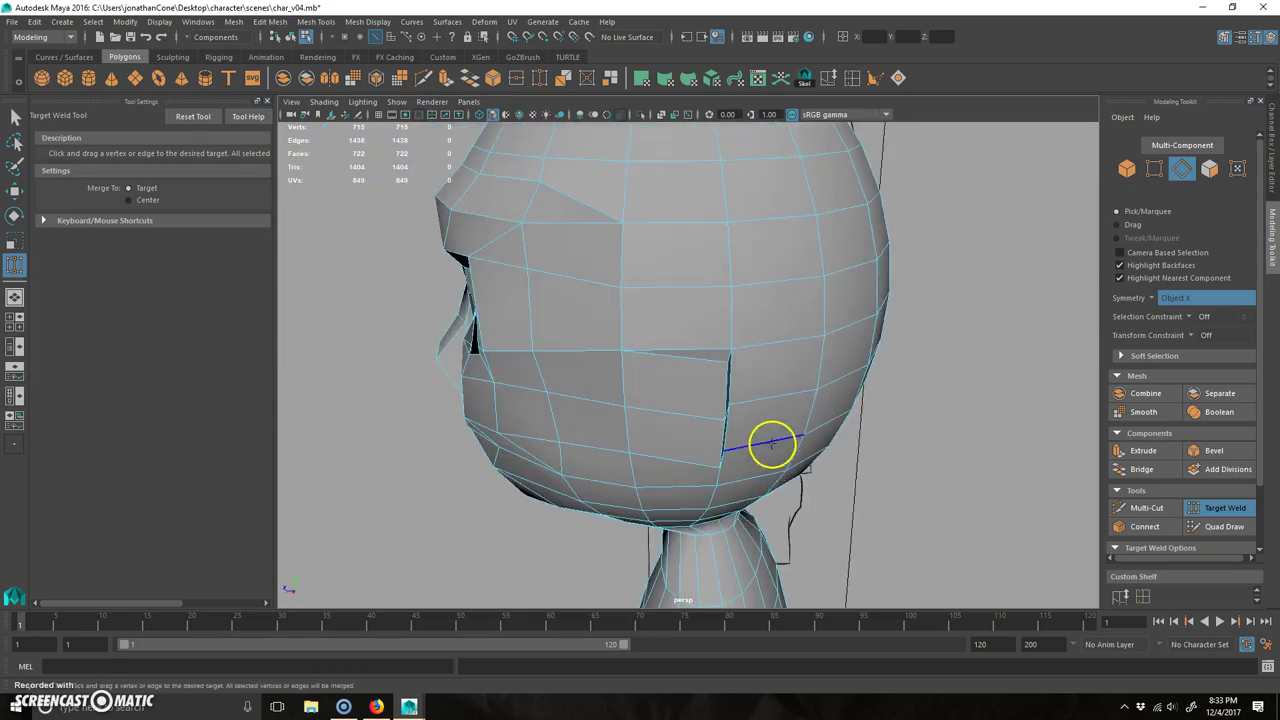
- Reposition the upper edge of the ear to refine its outline
{"action": "key", "text": "w"}
{"action": "mouse_move", "coordinate": [731, 371]}
{"action": "left_mouse_down", "text": "alt"}
{"action": "mouse_move", "coordinate": [714, 367]}
{"action": "mouse_move", "coordinate": [734, 367]}
{"action": "left_mouse_up", "text": "alt"}
{"action": "left_click", "coordinate": [691, 360]}
{"action": "middle_click_drag", "start_coordinate": [669, 229], "coordinate": [666, 233]}
{"action": "left_click_drag", "start_coordinate": [692, 398], "coordinate": [647, 350], "text": "alt"}
{"action": "left_click_drag", "start_coordinate": [680, 360], "coordinate": [835, 399], "text": "alt"}
{"action": "right_click_drag", "start_coordinate": [790, 382], "coordinate": [775, 328]}
{"action": "left_click", "coordinate": [890, 355]}
- Select the two outer faces of the ear in face mode, with symmetry picking the opposite ear
{"action": "left_click_drag", "start_coordinate": [785, 373], "coordinate": [749, 383], "text": "alt"}
{"action": "right_click_drag", "start_coordinate": [715, 383], "coordinate": [830, 390], "text": "alt"}
{"action": "middle_click_drag", "start_coordinate": [830, 390], "coordinate": [703, 380], "text": "alt"}
{"action": "left_click_drag", "start_coordinate": [703, 380], "coordinate": [716, 385], "text": "alt"}
{"action": "mouse_move", "coordinate": [500, 424]}
{"action": "right_mouse_down", "text": "alt"}
{"action": "mouse_move", "coordinate": [683, 358]}
{"action": "mouse_move", "coordinate": [658, 435]}
{"action": "right_mouse_up", "text": "alt"}
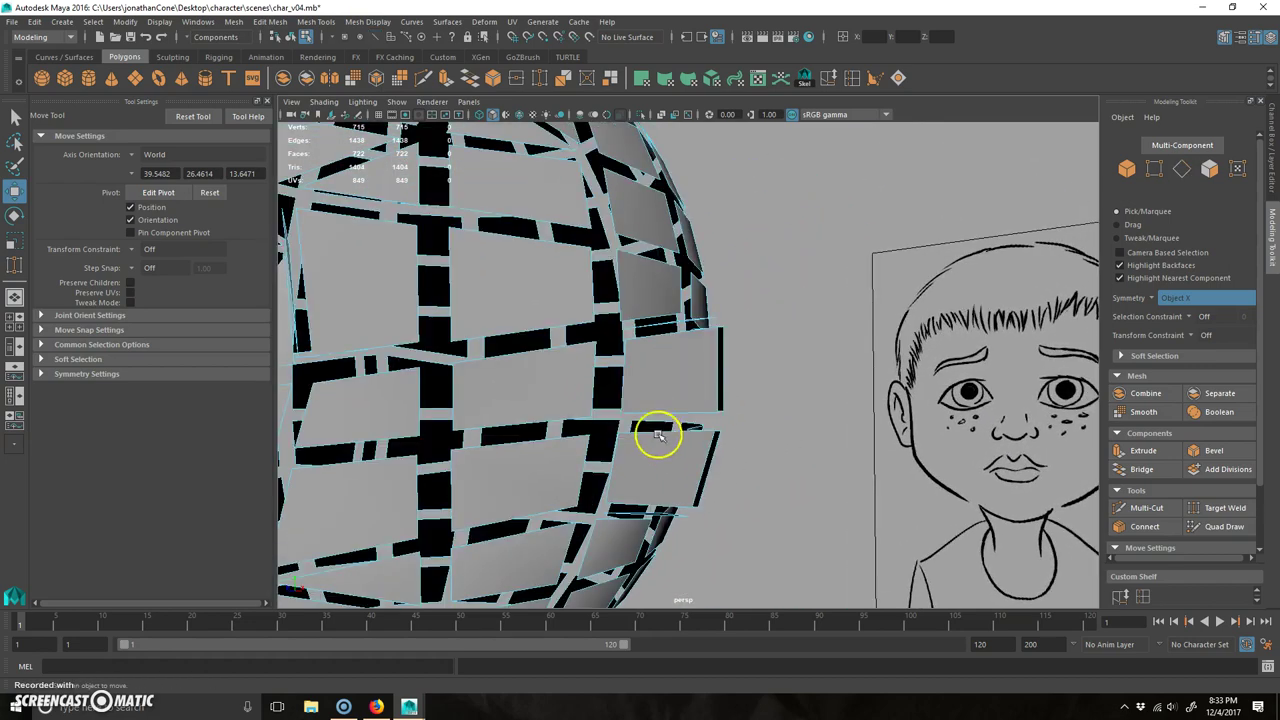
{"action": "right_click_drag", "start_coordinate": [691, 344], "coordinate": [691, 380]}
{"action": "left_click_drag", "start_coordinate": [691, 415], "coordinate": [671, 434], "text": "alt"}
{"action": "left_click", "coordinate": [668, 392]}
{"action": "left_click", "coordinate": [673, 437], "text": "shift"}
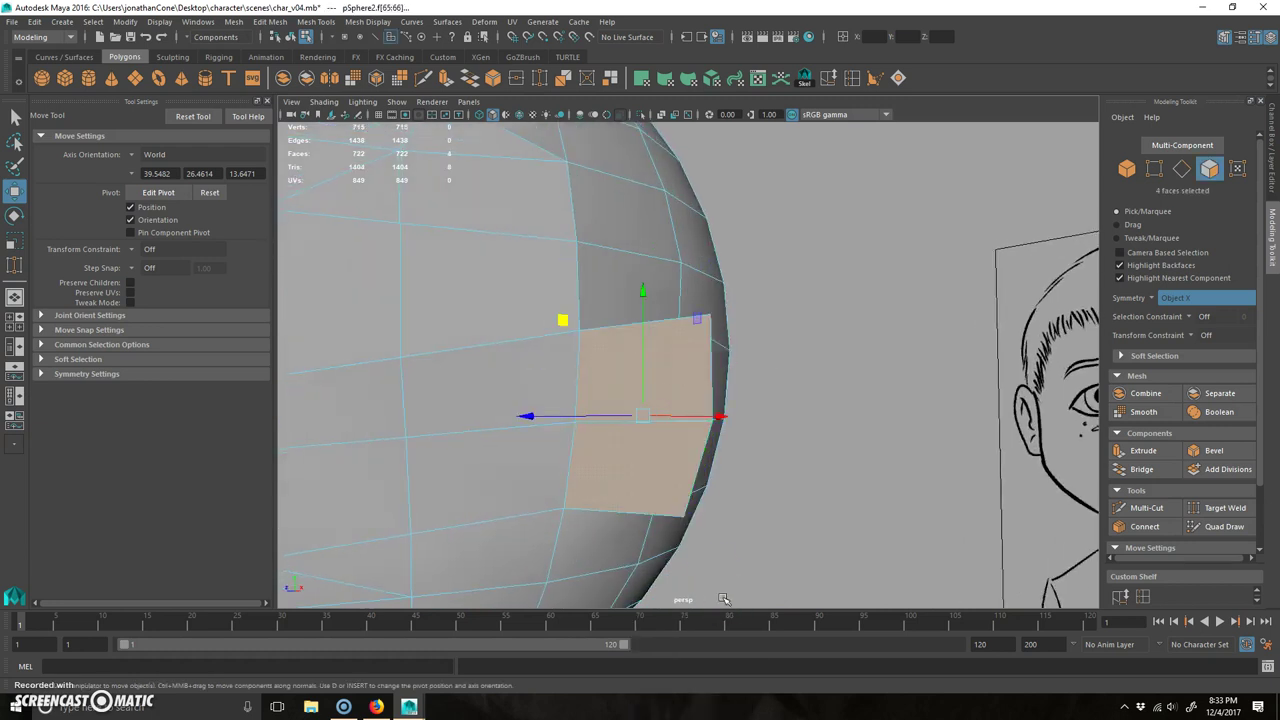
- Extrude the outer ear faces and scale them inward to form an inset rim
{"action": "key", "text": "ctrl+e"}
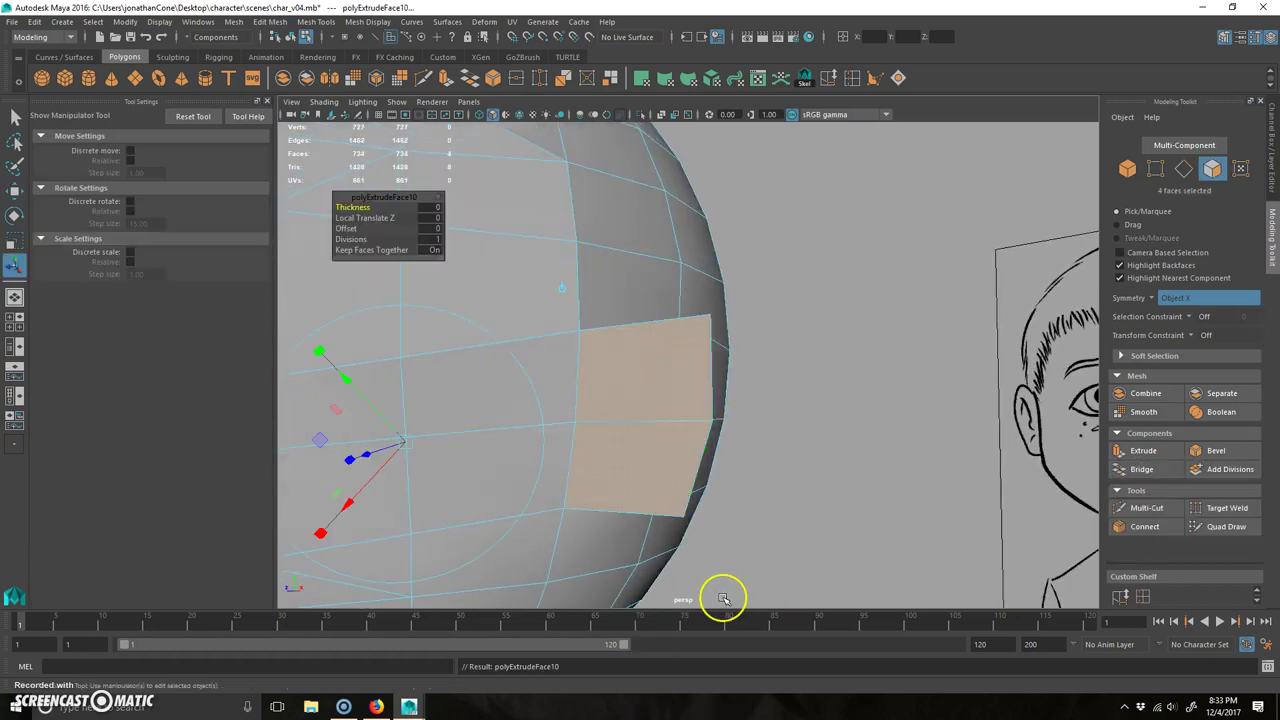
{"action": "left_click", "coordinate": [318, 531]}
{"action": "left_click", "coordinate": [385, 450]}
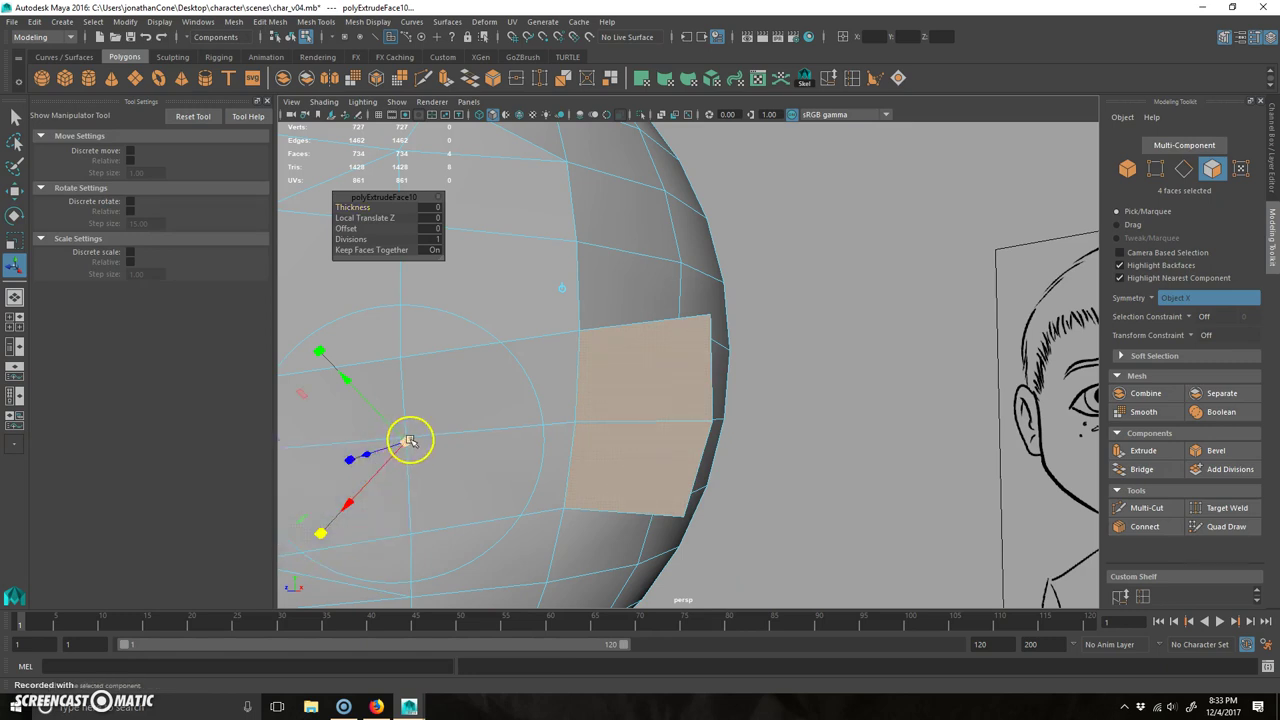
{"action": "left_click_drag", "start_coordinate": [340, 512], "coordinate": [611, 491], "text": "alt"}
{"action": "right_click_drag", "start_coordinate": [611, 491], "coordinate": [540, 465], "text": "alt"}
{"action": "left_click_drag", "start_coordinate": [540, 465], "coordinate": [482, 463], "text": "alt"}
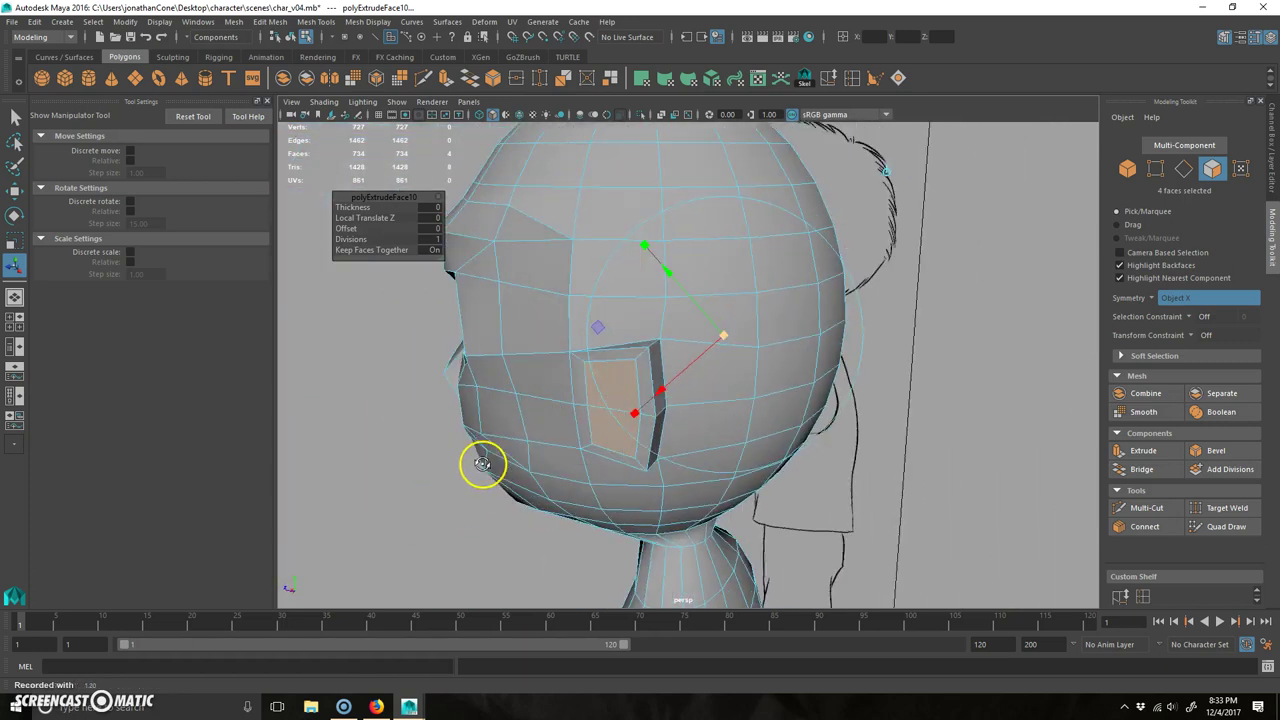
{"action": "left_click_drag", "start_coordinate": [407, 488], "coordinate": [523, 466], "text": "alt"}
{"action": "right_click_drag", "start_coordinate": [523, 466], "coordinate": [558, 460], "text": "alt"}
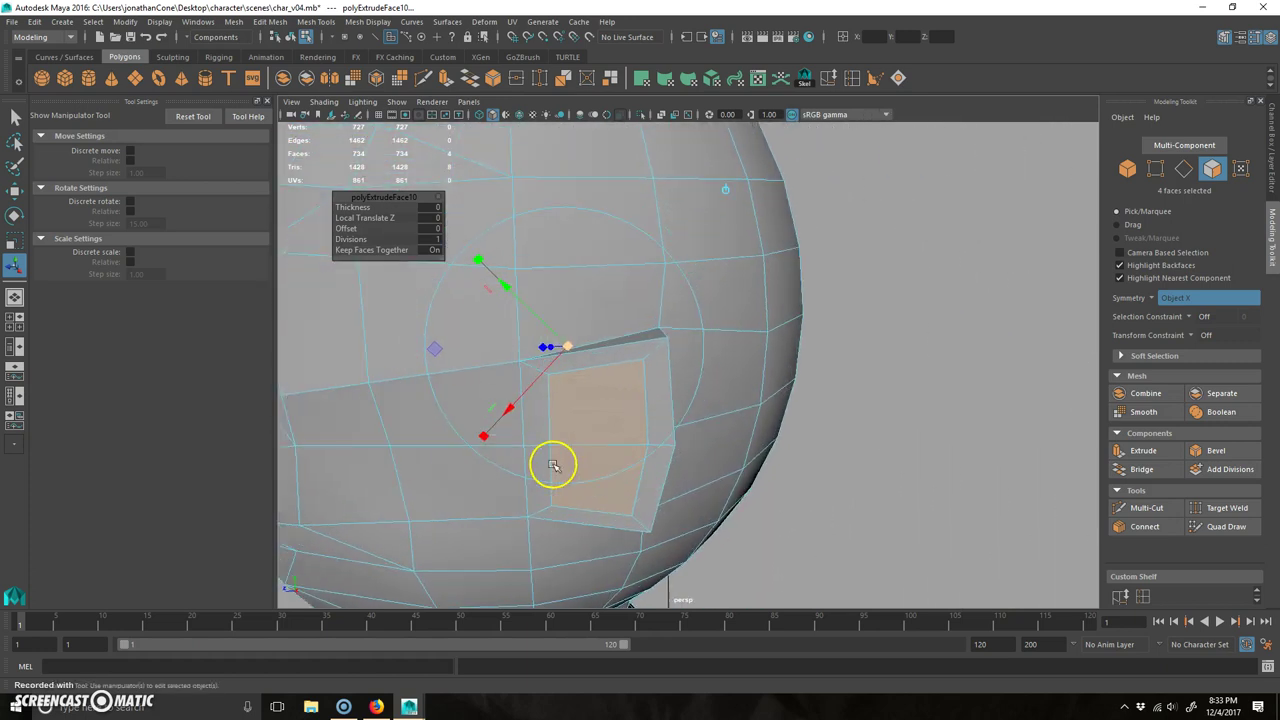
- Extrude the inset ear faces again, push them about 0.06 into the ear, and leave component mode
{"action": "left_click_drag", "start_coordinate": [554, 465], "coordinate": [419, 437], "text": "alt"}
{"action": "middle_click_drag", "start_coordinate": [420, 437], "coordinate": [568, 352], "text": "alt"}
{"action": "right_click_drag", "start_coordinate": [568, 352], "coordinate": [652, 348], "text": "alt"}
{"action": "middle_click_drag", "start_coordinate": [529, 434], "coordinate": [583, 394], "text": "alt"}
{"action": "right_click_drag", "start_coordinate": [583, 394], "coordinate": [600, 392], "text": "alt"}
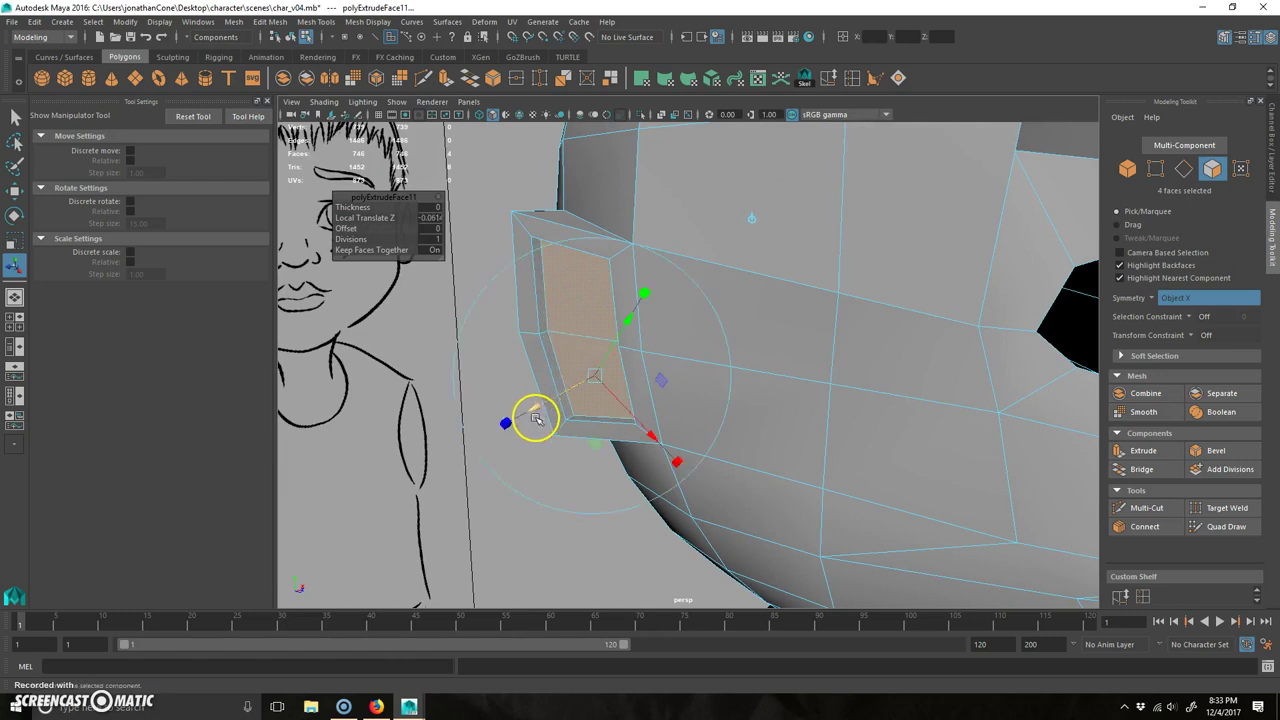
{"action": "scroll", "coordinate": [671, 414], "scroll_direction": "down", "scroll_amount": 8}
{"action": "left_click_drag", "start_coordinate": [671, 414], "coordinate": [827, 300], "text": "alt"}
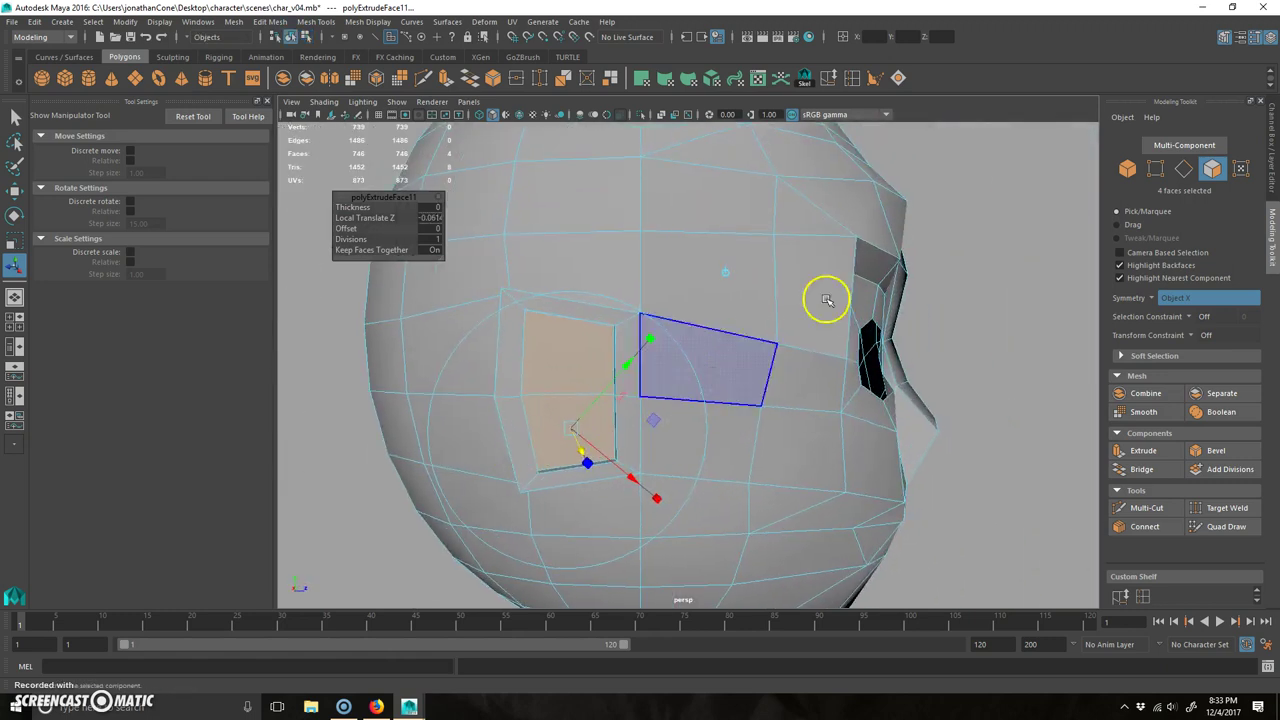
{"action": "key", "text": "F8"}
{"action": "left_click", "coordinate": [984, 414]}
- Select the faces along the nose and extrude them outward with a Local Translate Z of 0.11
{"action": "mouse_move", "coordinate": [862, 541]}
{"action": "left_mouse_down", "text": "alt"}
{"action": "mouse_move", "coordinate": [934, 543]}
{"action": "mouse_move", "coordinate": [789, 589]}
{"action": "mouse_move", "coordinate": [766, 551]}
{"action": "mouse_move", "coordinate": [643, 497]}
{"action": "mouse_move", "coordinate": [700, 451]}
{"action": "mouse_move", "coordinate": [757, 471]}
{"action": "mouse_move", "coordinate": [670, 479]}
{"action": "mouse_move", "coordinate": [609, 363]}
{"action": "left_mouse_up", "text": "alt"}
{"action": "left_click", "coordinate": [594, 400]}
{"action": "scroll", "coordinate": [609, 394], "scroll_direction": "up", "scroll_amount": 4}
{"action": "mouse_move", "coordinate": [610, 410]}
{"action": "left_mouse_down", "text": "alt"}
{"action": "mouse_move", "coordinate": [596, 363]}
{"action": "mouse_move", "coordinate": [551, 389]}
{"action": "mouse_move", "coordinate": [628, 410]}
{"action": "mouse_move", "coordinate": [464, 428]}
{"action": "left_mouse_up", "text": "alt"}
{"action": "right_click", "coordinate": [629, 333]}
{"action": "left_click", "coordinate": [631, 372]}
{"action": "left_click", "coordinate": [640, 414]}
{"action": "left_click_drag", "start_coordinate": [540, 355], "coordinate": [541, 356]}
{"action": "left_click_drag", "start_coordinate": [541, 356], "coordinate": [505, 257], "text": "alt"}
{"action": "key", "text": "ctrl+e"}
{"action": "left_click_drag", "start_coordinate": [635, 367], "coordinate": [791, 383], "text": "alt"}
- Preview the head mesh smoothed around the nose and return to the unsmoothed display
{"action": "key", "text": "3"}
{"action": "left_click_drag", "start_coordinate": [826, 497], "coordinate": [623, 449], "text": "alt"}
{"action": "key", "text": "1"}
{"action": "left_click_drag", "start_coordinate": [651, 403], "coordinate": [675, 427], "text": "alt"}
- Select the top edges of the extruded nose and move them up and back toward the bridge
{"action": "right_click", "coordinate": [626, 372]}
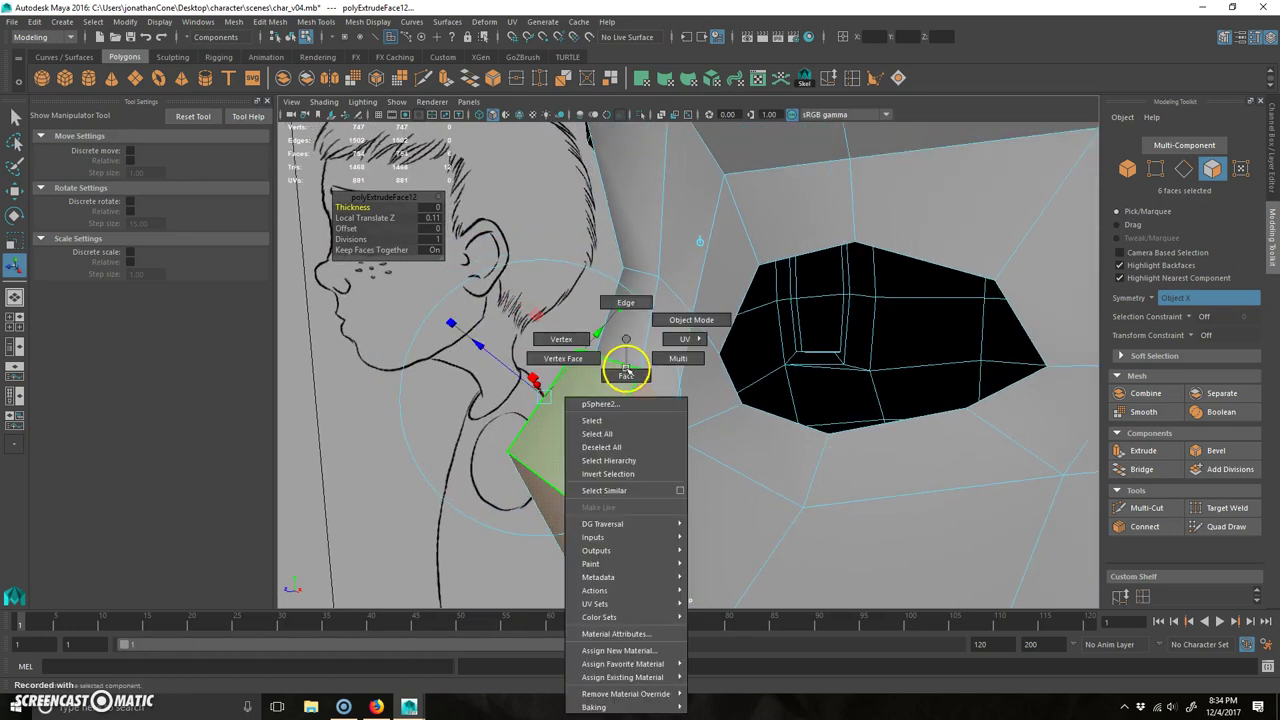
{"action": "right_click_drag", "start_coordinate": [636, 300], "coordinate": [634, 298]}
{"action": "left_click", "coordinate": [300, 420]}
{"action": "left_click_drag", "start_coordinate": [526, 423], "coordinate": [636, 454], "text": "alt"}
{"action": "left_click_drag", "start_coordinate": [840, 546], "coordinate": [604, 426], "text": "alt"}
{"action": "key", "text": "w"}
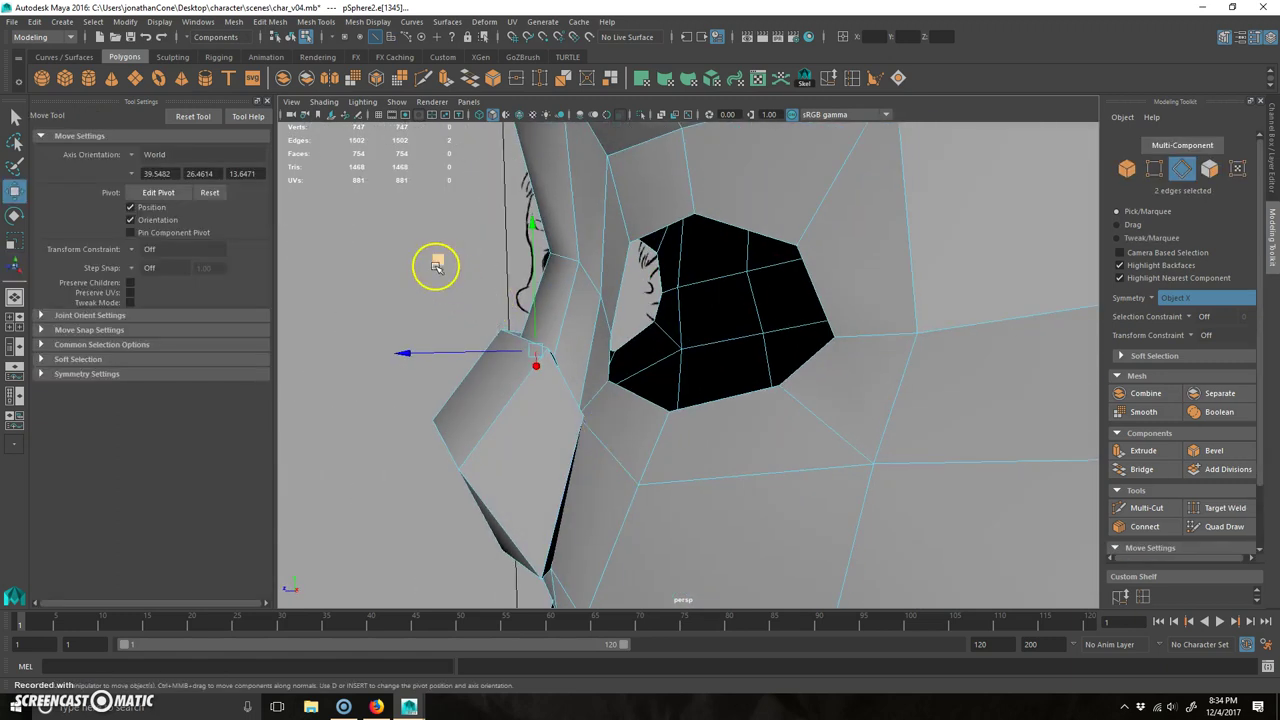
{"action": "mouse_move", "coordinate": [460, 338]}
{"action": "left_mouse_down", "text": "alt"}
{"action": "mouse_move", "coordinate": [506, 346]}
{"action": "mouse_move", "coordinate": [466, 338]}
{"action": "left_mouse_up", "text": "alt"}
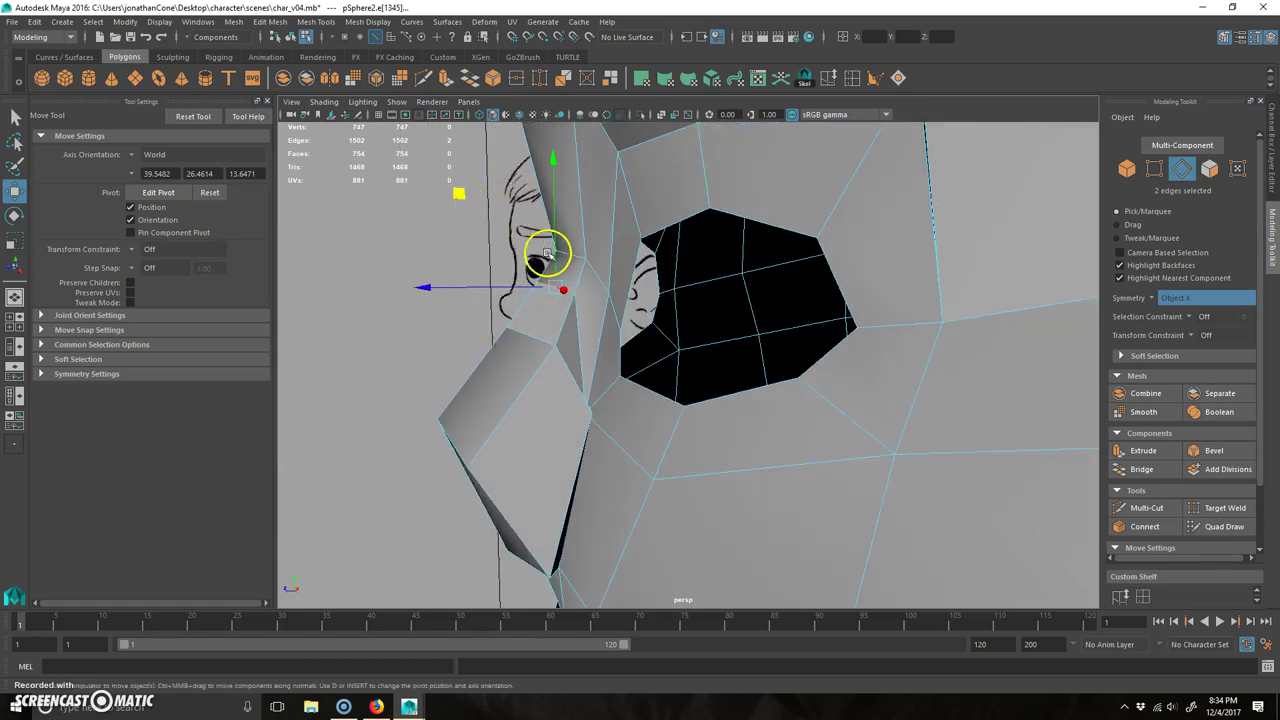
{"action": "left_click_drag", "start_coordinate": [489, 284], "coordinate": [597, 316], "text": "alt"}
- Select the bottom edges of the nose and move them forward
{"action": "left_click_drag", "start_coordinate": [562, 373], "coordinate": [458, 286], "text": "alt"}
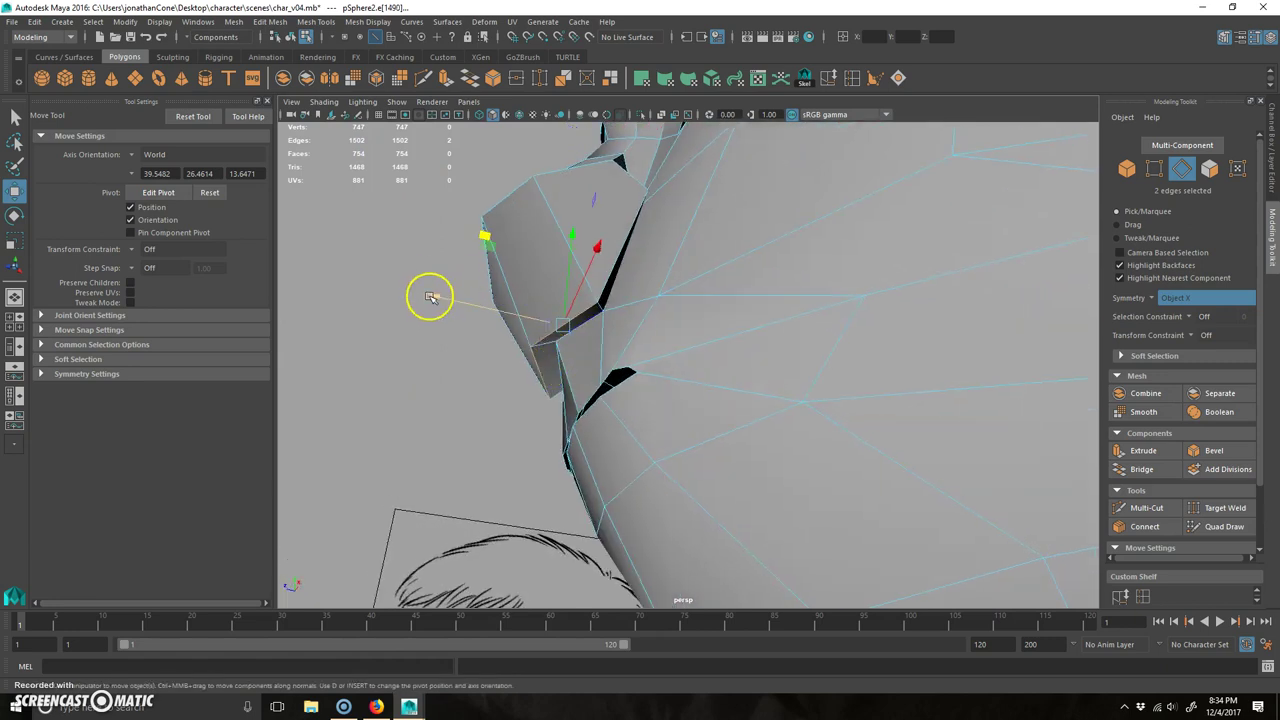
{"action": "middle_click_drag", "start_coordinate": [430, 297], "coordinate": [391, 285]}
{"action": "left_click_drag", "start_coordinate": [386, 279], "coordinate": [674, 374], "text": "alt"}
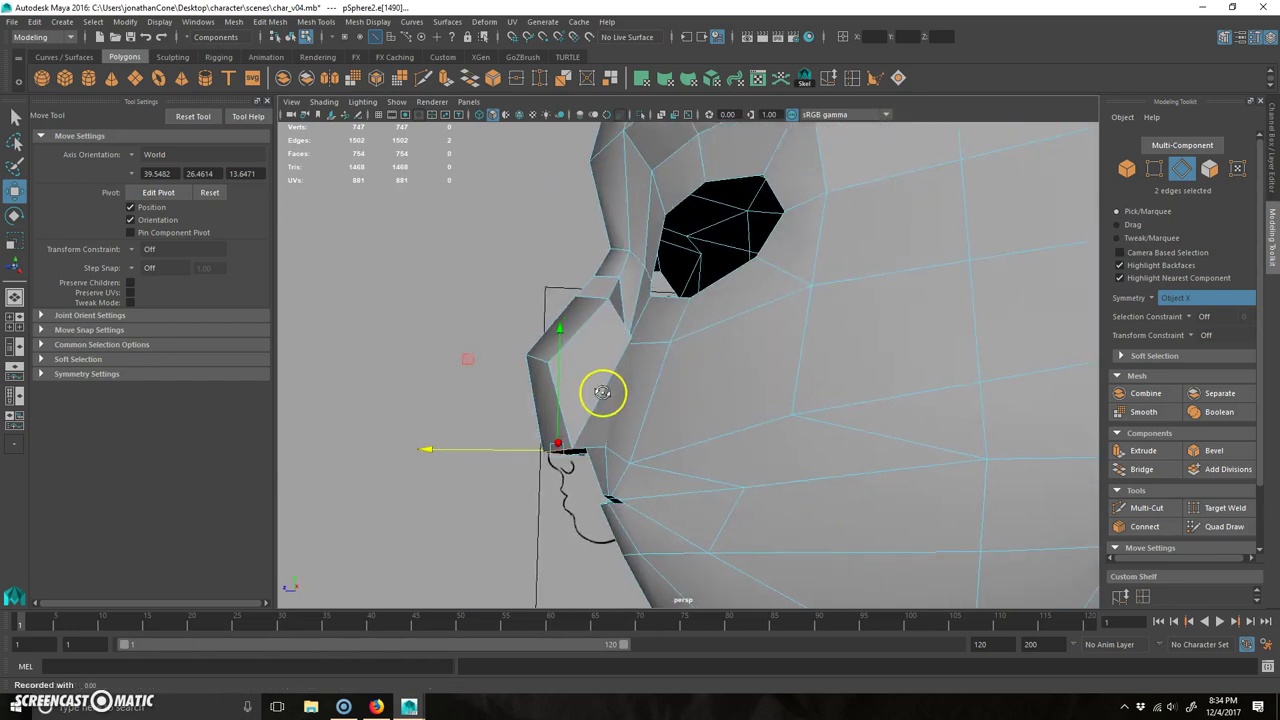
- Switch to vertex editing and reposition the upper nose vertices to smooth the bridge profile
{"action": "right_click", "coordinate": [585, 305]}
{"action": "left_click", "coordinate": [546, 298]}
{"action": "left_click_drag", "start_coordinate": [546, 300], "coordinate": [549, 342], "text": "alt"}
{"action": "left_click_drag", "start_coordinate": [549, 342], "coordinate": [478, 314], "text": "alt"}
{"action": "left_click_drag", "start_coordinate": [430, 273], "coordinate": [590, 284], "text": "alt"}
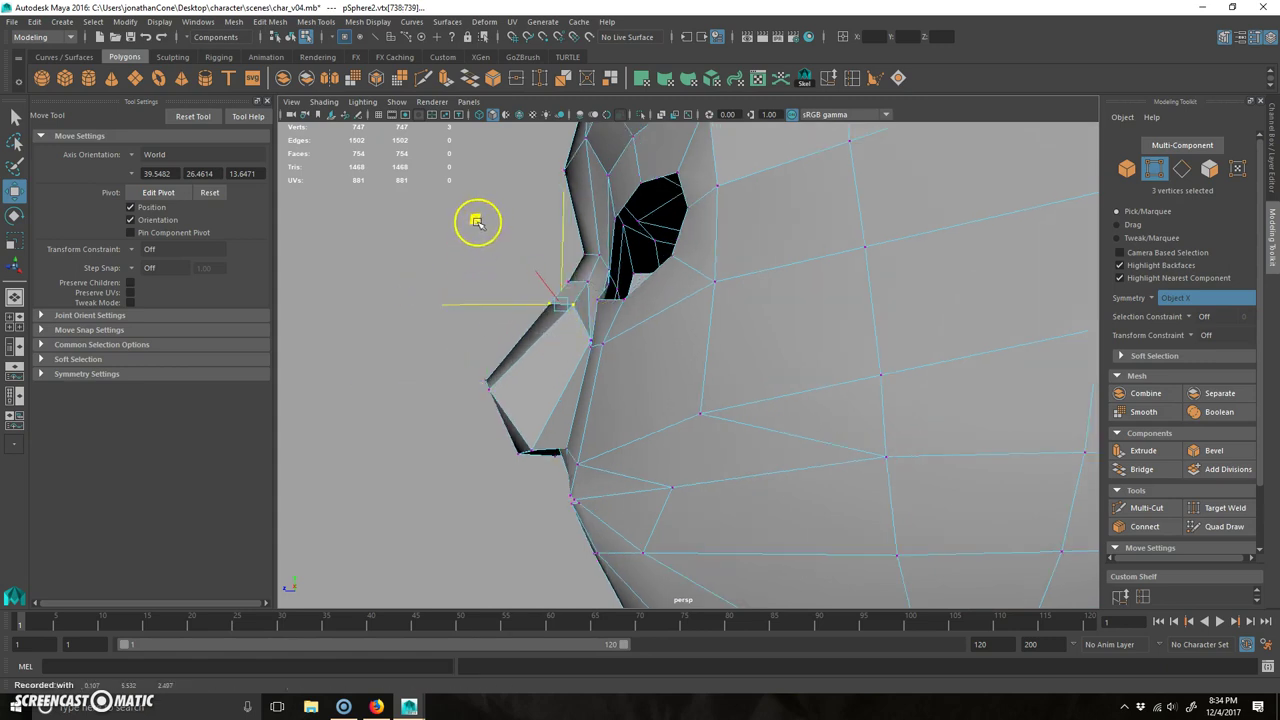
{"action": "left_click", "coordinate": [589, 338]}
{"action": "left_click_drag", "start_coordinate": [615, 383], "coordinate": [601, 385], "text": "alt"}
{"action": "left_click_drag", "start_coordinate": [493, 264], "coordinate": [581, 393]}
- Select the three vertices along the underside of the nose and adjust their position
{"action": "left_click", "coordinate": [510, 462]}
{"action": "left_click", "coordinate": [531, 425], "text": "shift"}
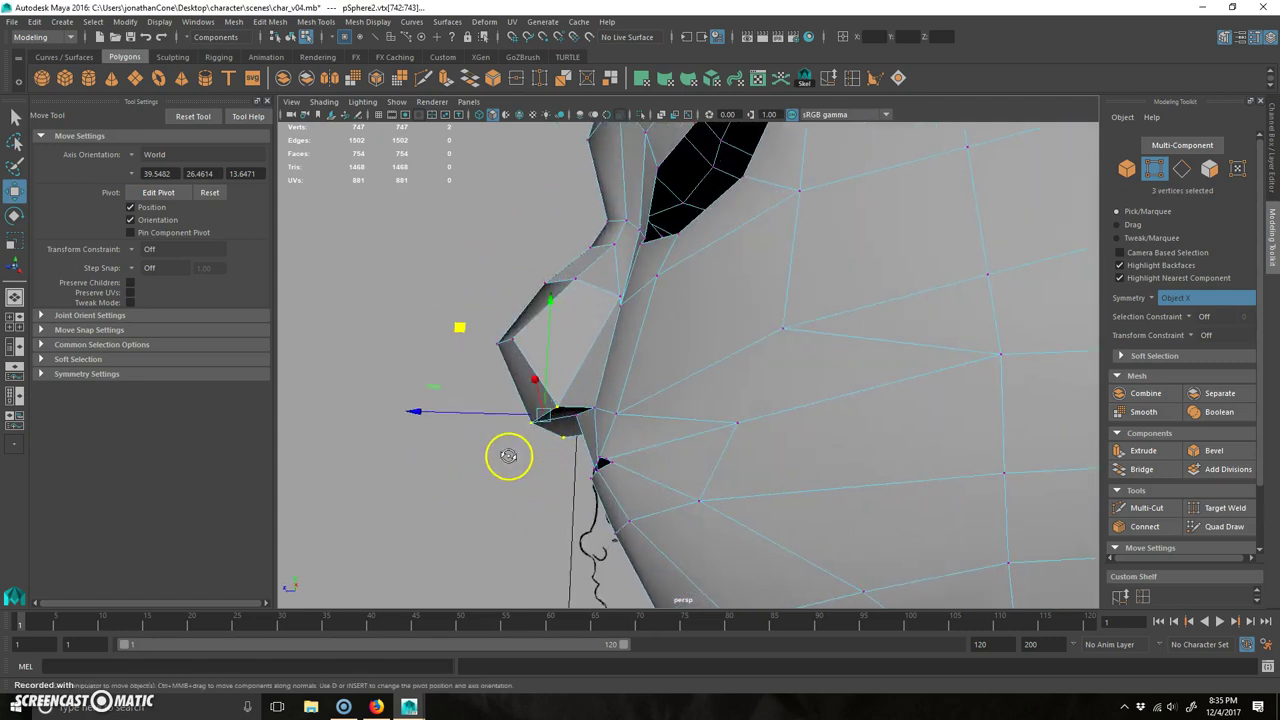
{"action": "left_click_drag", "start_coordinate": [509, 454], "coordinate": [489, 404], "text": "alt"}
{"action": "left_click_drag", "start_coordinate": [458, 343], "coordinate": [677, 420]}
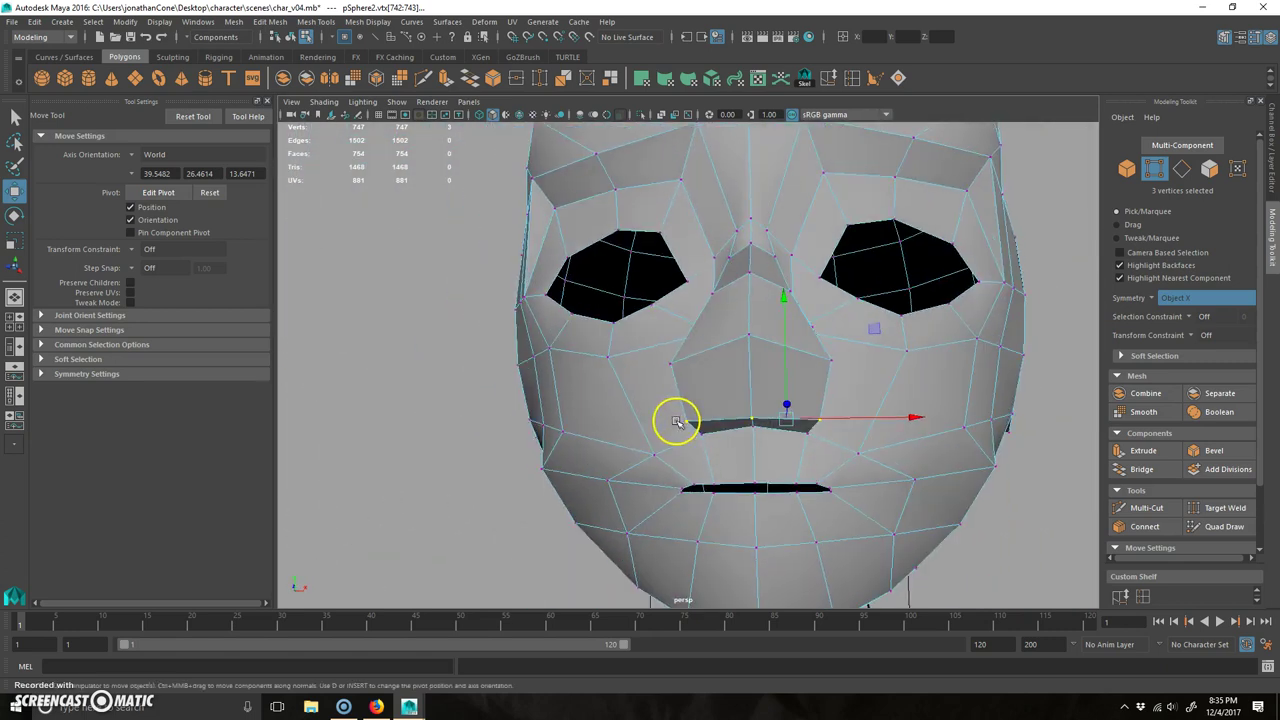
- Adjust the mirrored side vertices of the nose and reposition the centre vertex at its tip
{"action": "left_click", "coordinate": [670, 362]}
{"action": "left_click_drag", "start_coordinate": [790, 360], "coordinate": [739, 413]}
{"action": "left_click", "coordinate": [487, 328]}
{"action": "left_click_drag", "start_coordinate": [429, 270], "coordinate": [434, 277]}
{"action": "left_click_drag", "start_coordinate": [570, 366], "coordinate": [546, 366], "text": "alt"}
{"action": "left_click_drag", "start_coordinate": [580, 418], "coordinate": [669, 426], "text": "alt"}
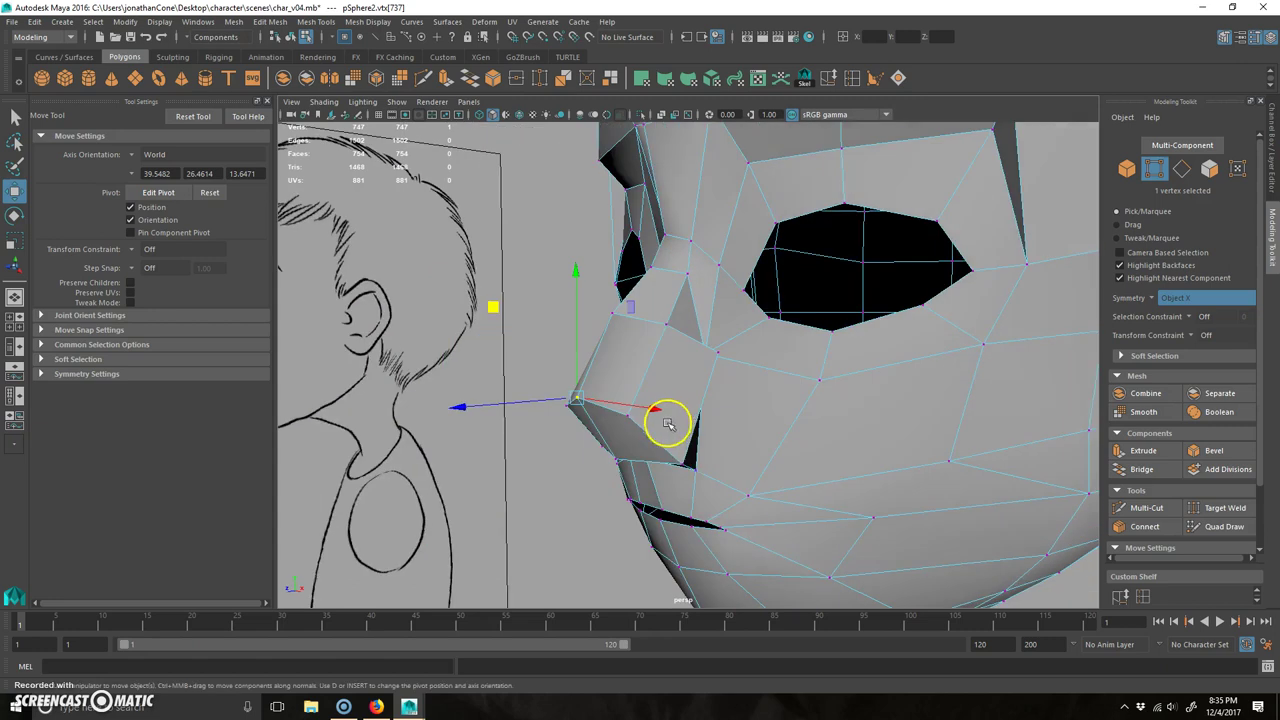
- Return to object mode and preview the head mesh smoothed, examining the nose from a three-quarter view
{"action": "right_click_drag", "start_coordinate": [669, 426], "coordinate": [754, 348]}
{"action": "right_click_drag", "start_coordinate": [855, 413], "coordinate": [714, 457], "text": "alt"}
{"action": "left_click", "coordinate": [770, 475]}
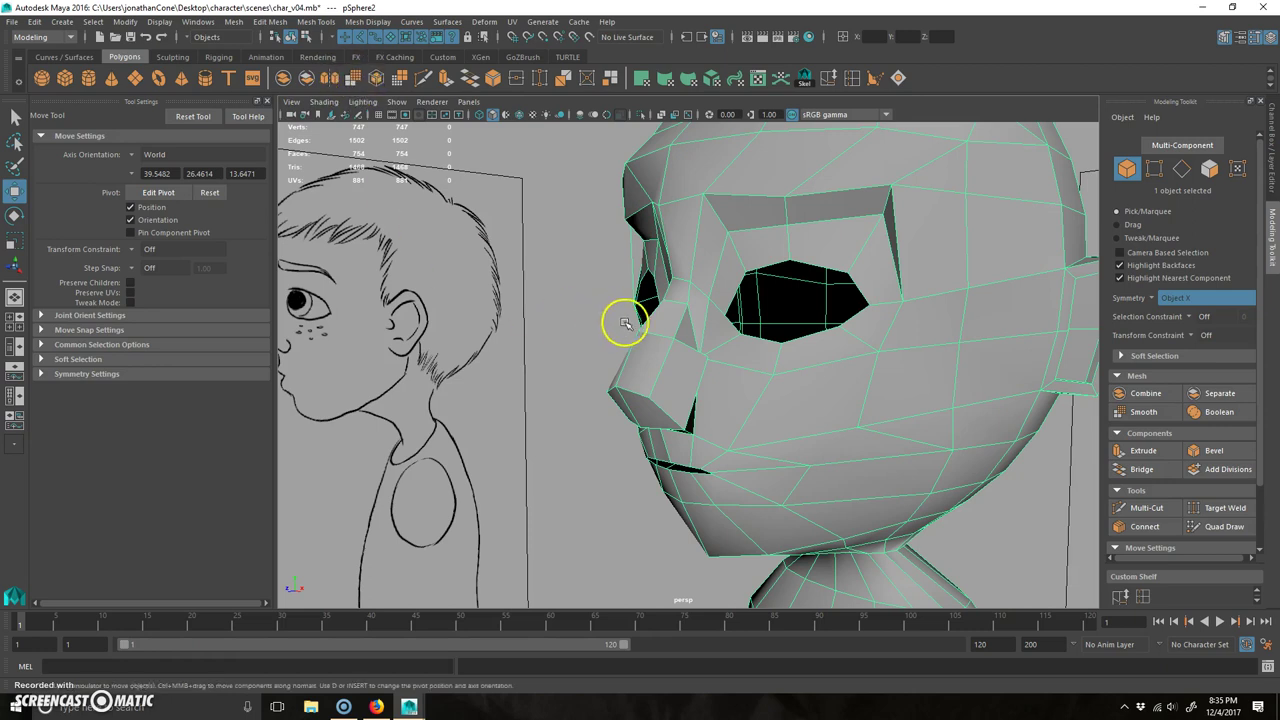
{"action": "key", "text": "3"}
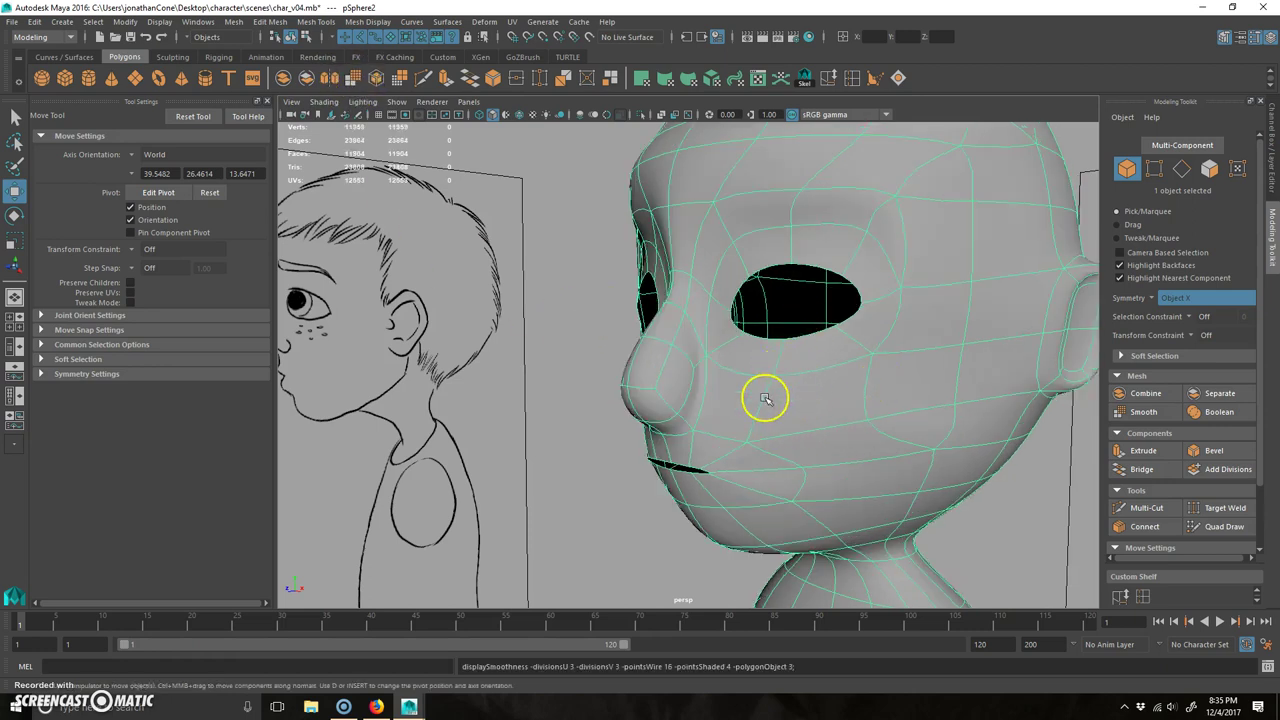
{"action": "left_click", "coordinate": [1052, 513]}
{"action": "left_click_drag", "start_coordinate": [843, 494], "coordinate": [822, 446], "text": "alt"}
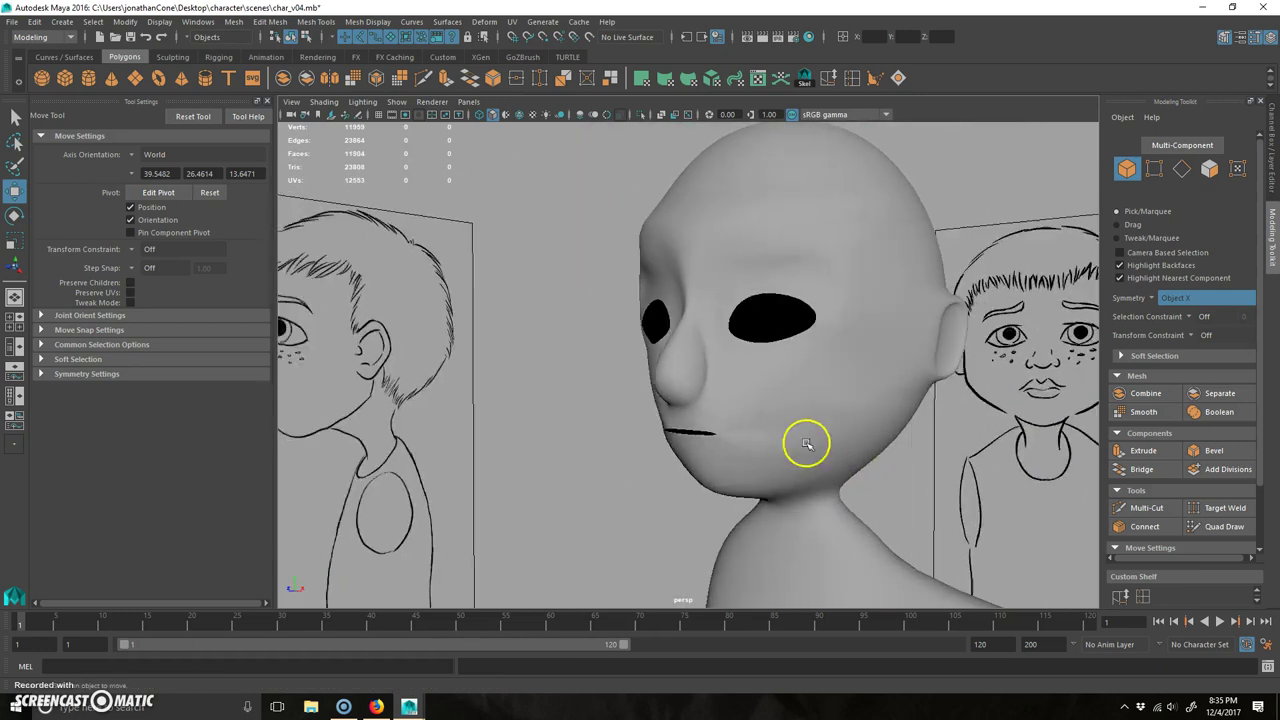
{"action": "right_click_drag", "start_coordinate": [822, 446], "coordinate": [826, 420], "text": "alt"}
- Compare the head's smoothed, cage-overlay and unsmoothed displays around the nose, leaving the mesh unsmoothed
{"action": "left_click", "coordinate": [817, 420]}
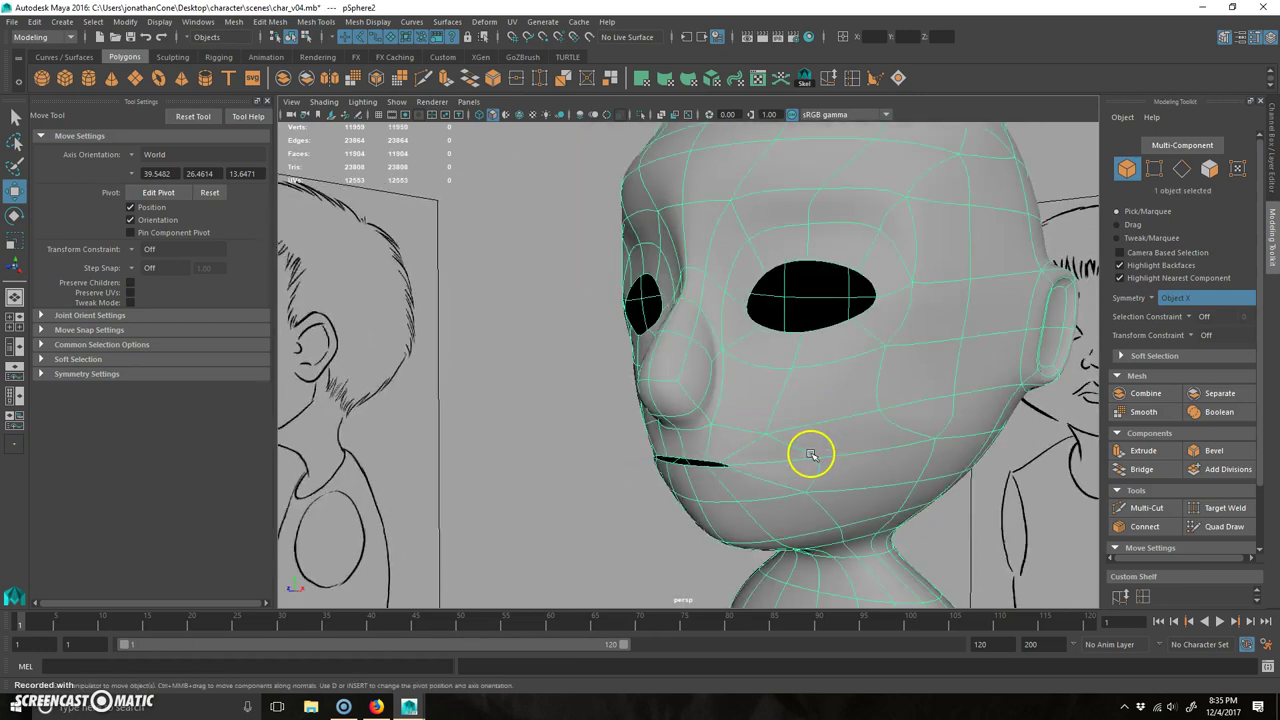
{"action": "key", "text": "1"}
{"action": "key", "text": "3"}
{"action": "key", "text": "1"}
{"action": "key", "text": "2"}
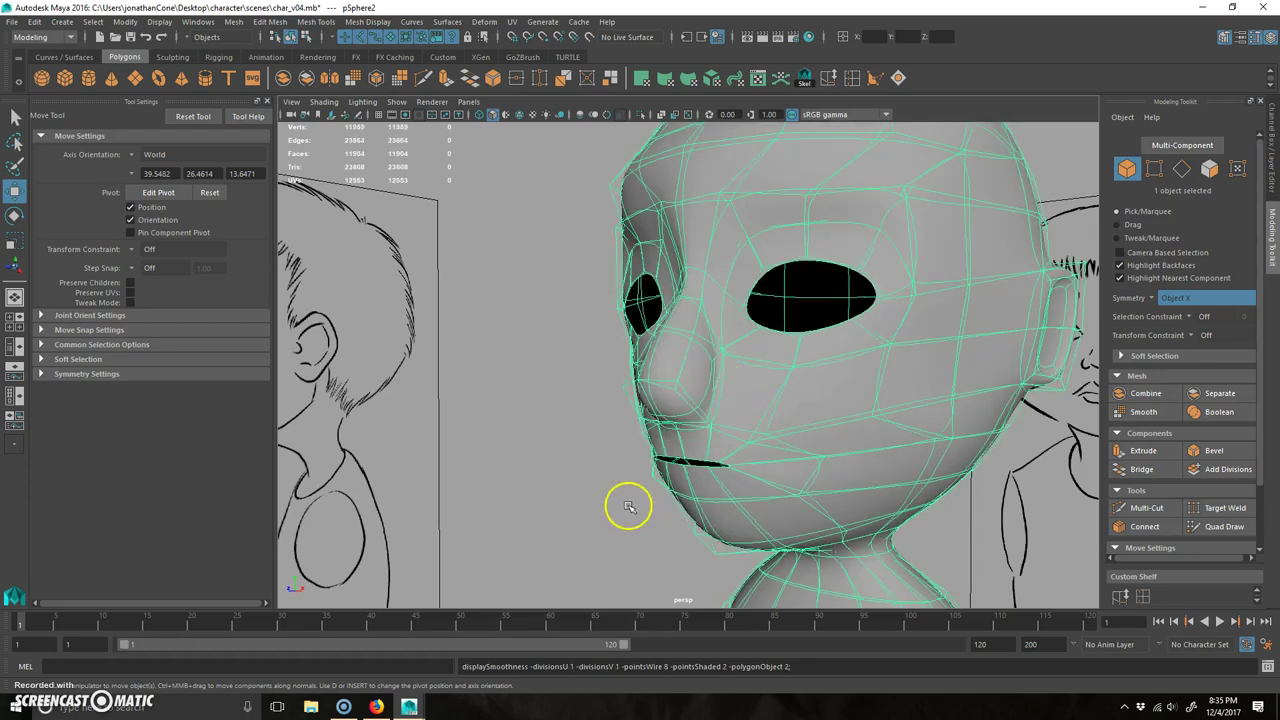
{"action": "left_click_drag", "start_coordinate": [658, 317], "coordinate": [686, 396], "text": "alt"}
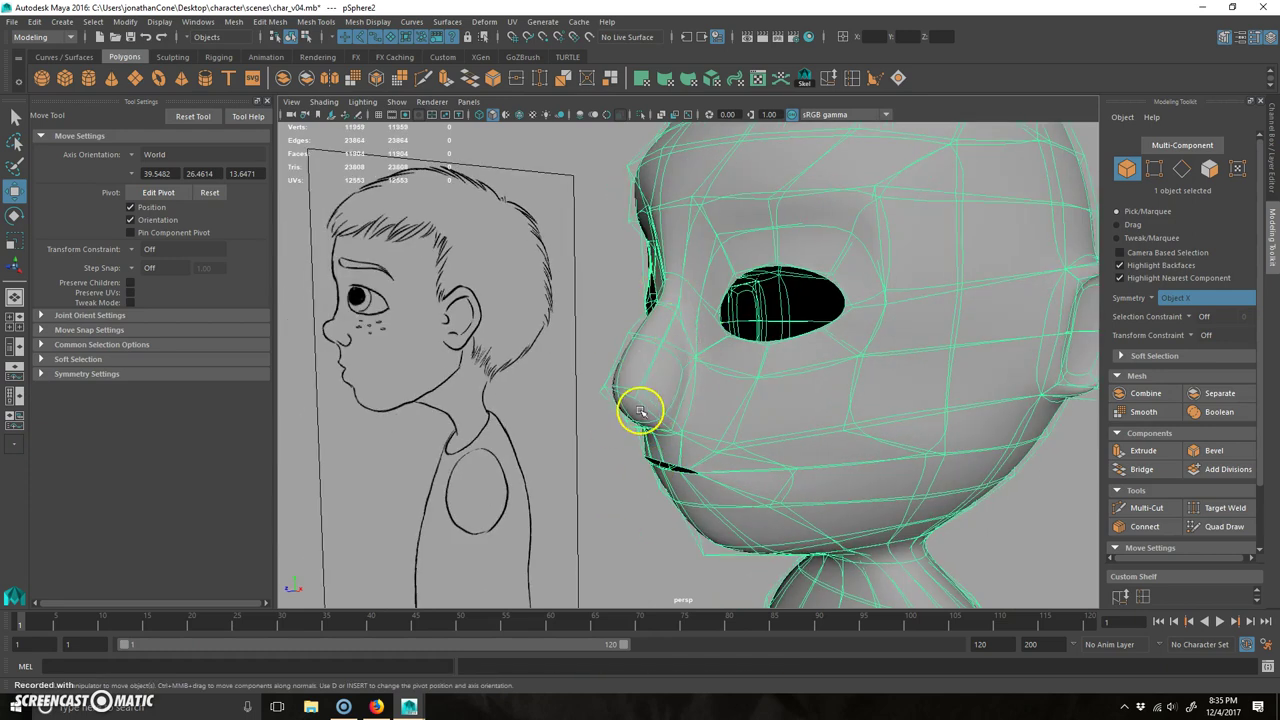
{"action": "key", "text": "1"}
{"action": "scroll", "coordinate": [714, 468], "scroll_direction": "up", "scroll_amount": 2}
{"action": "key", "text": "3"}
{"action": "left_click_drag", "start_coordinate": [717, 470], "coordinate": [766, 451], "text": "alt"}
{"action": "key", "text": "1"}
{"action": "scroll", "coordinate": [615, 371], "scroll_direction": "up", "scroll_amount": 2}
- In vertex mode, select the vertices across the middle of the nose and move them down along its profile
{"action": "left_click_drag", "start_coordinate": [615, 371], "coordinate": [691, 394], "text": "alt"}
{"action": "right_click_drag", "start_coordinate": [623, 320], "coordinate": [627, 401]}
{"action": "left_click_drag", "start_coordinate": [638, 338], "coordinate": [639, 339]}
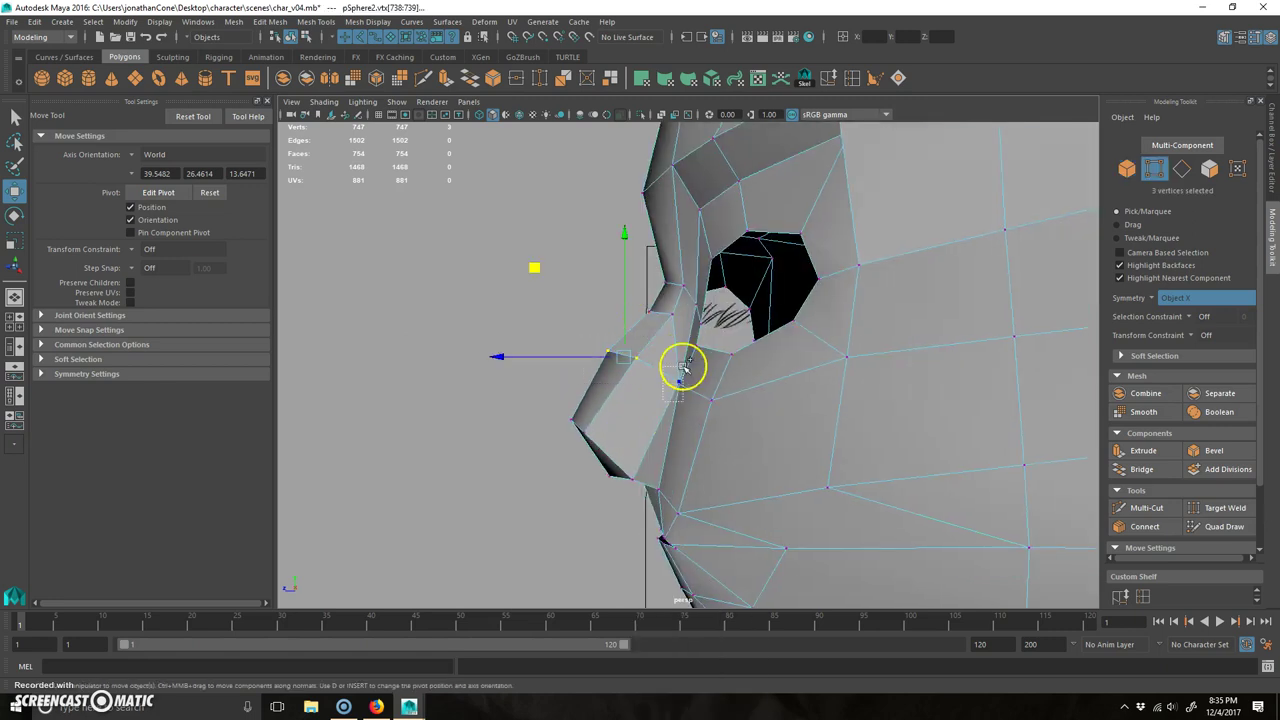
{"action": "middle_click_drag", "start_coordinate": [565, 283], "coordinate": [545, 293]}
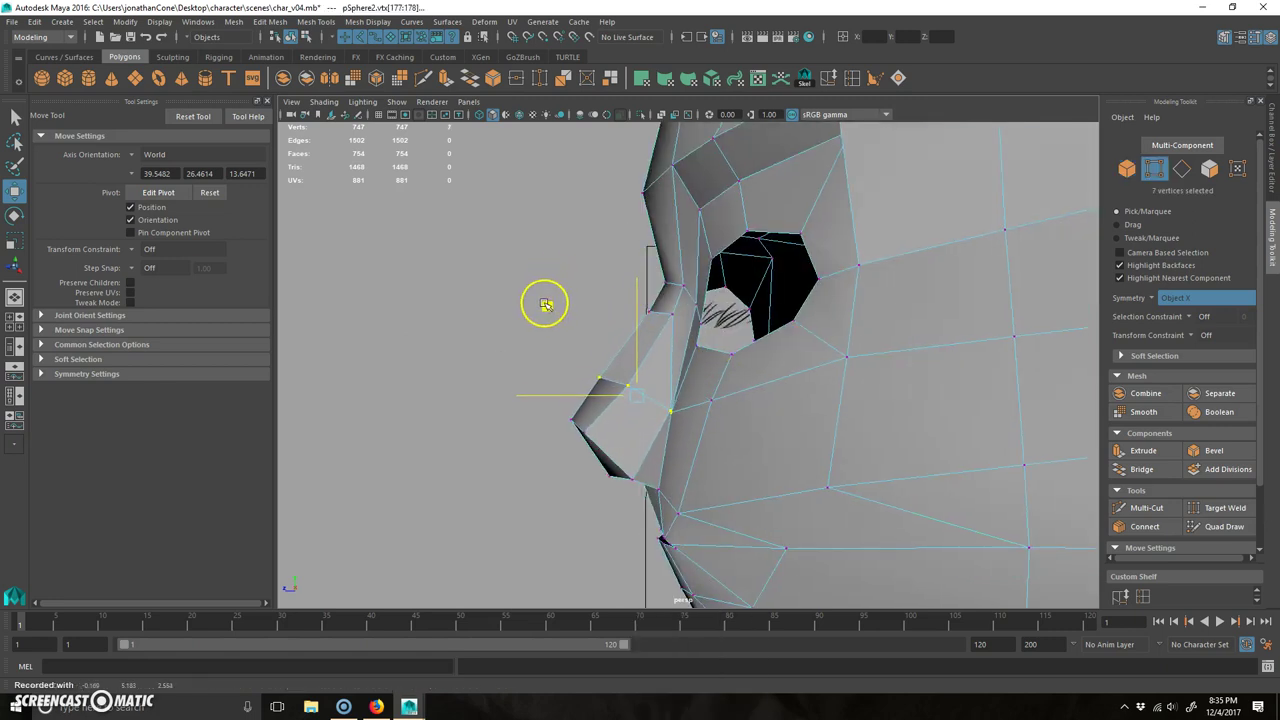
- Preview the smoothed head from the side and front in object mode, and restore the unsmoothed display
{"action": "right_click_drag", "start_coordinate": [703, 290], "coordinate": [738, 256]}
{"action": "left_click", "coordinate": [763, 527]}
{"action": "key", "text": "3"}
{"action": "left_click", "coordinate": [473, 428]}
{"action": "left_click_drag", "start_coordinate": [473, 428], "coordinate": [817, 366], "text": "alt"}
{"action": "left_click", "coordinate": [734, 394]}
{"action": "key", "text": "1"}
{"action": "scroll", "coordinate": [591, 420], "scroll_direction": "up", "scroll_amount": 6}
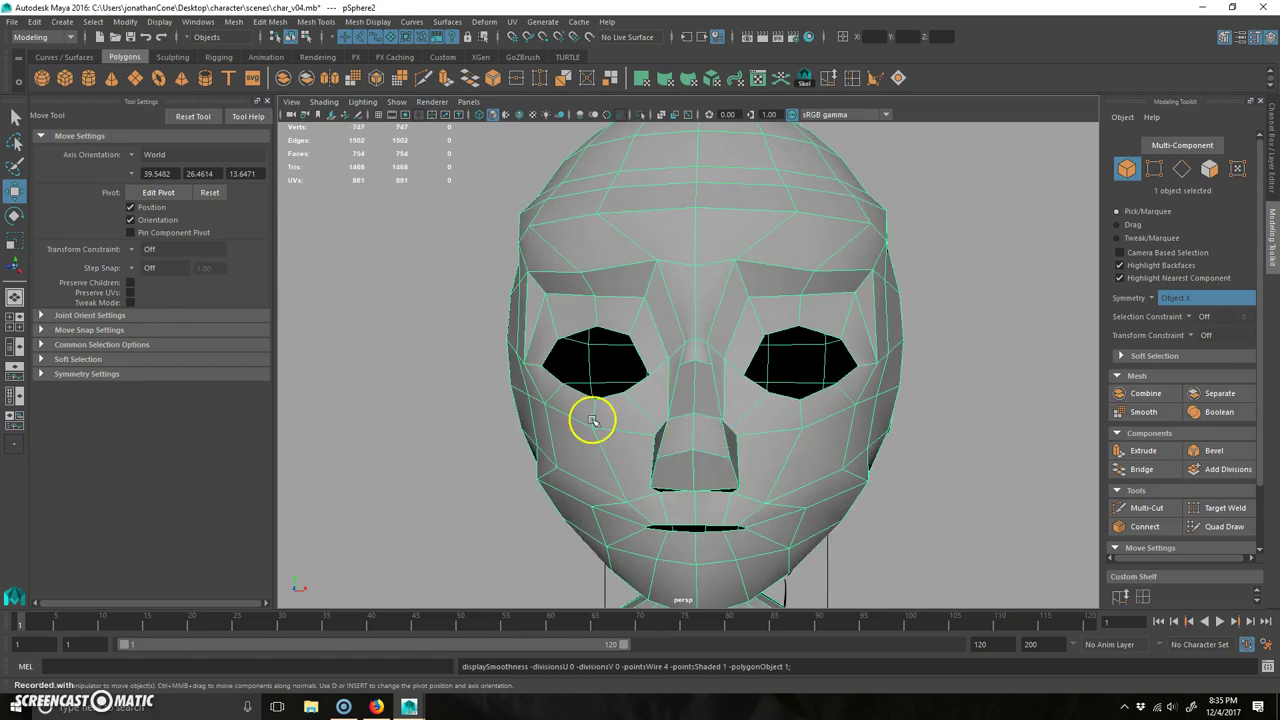
- Select the five vertices across the top of the nose bridge, lower them and adjust their spread
{"action": "left_click_drag", "start_coordinate": [720, 400], "coordinate": [755, 408], "text": "alt"}
{"action": "right_click_drag", "start_coordinate": [755, 408], "coordinate": [706, 405]}
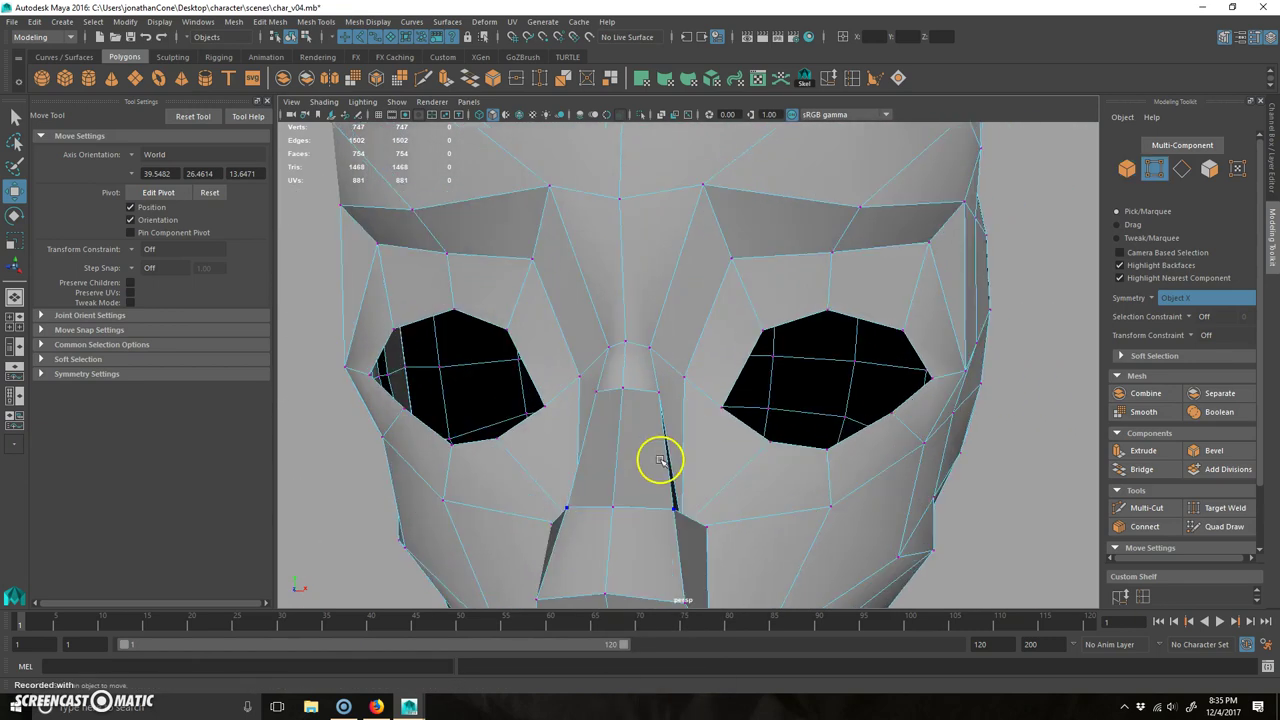
{"action": "left_click", "coordinate": [683, 390]}
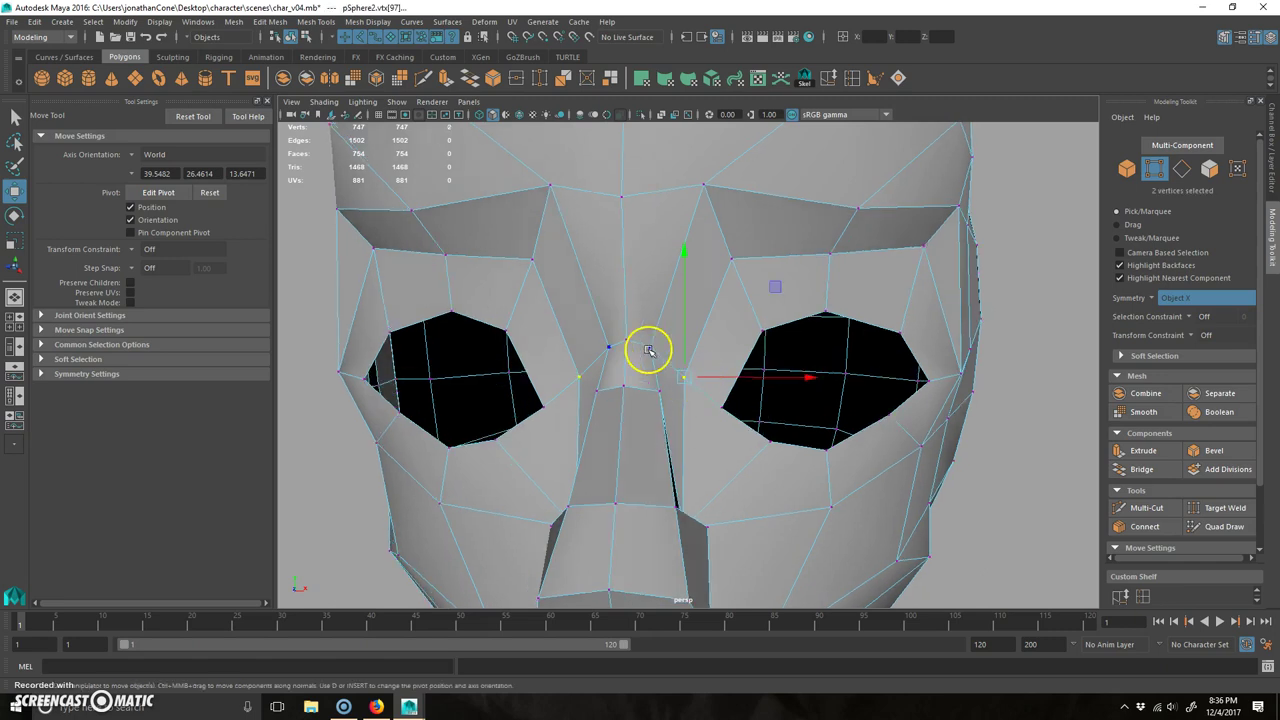
{"action": "left_click_drag", "start_coordinate": [684, 340], "coordinate": [702, 338], "text": "alt"}
{"action": "left_click_drag", "start_coordinate": [655, 235], "coordinate": [655, 248]}
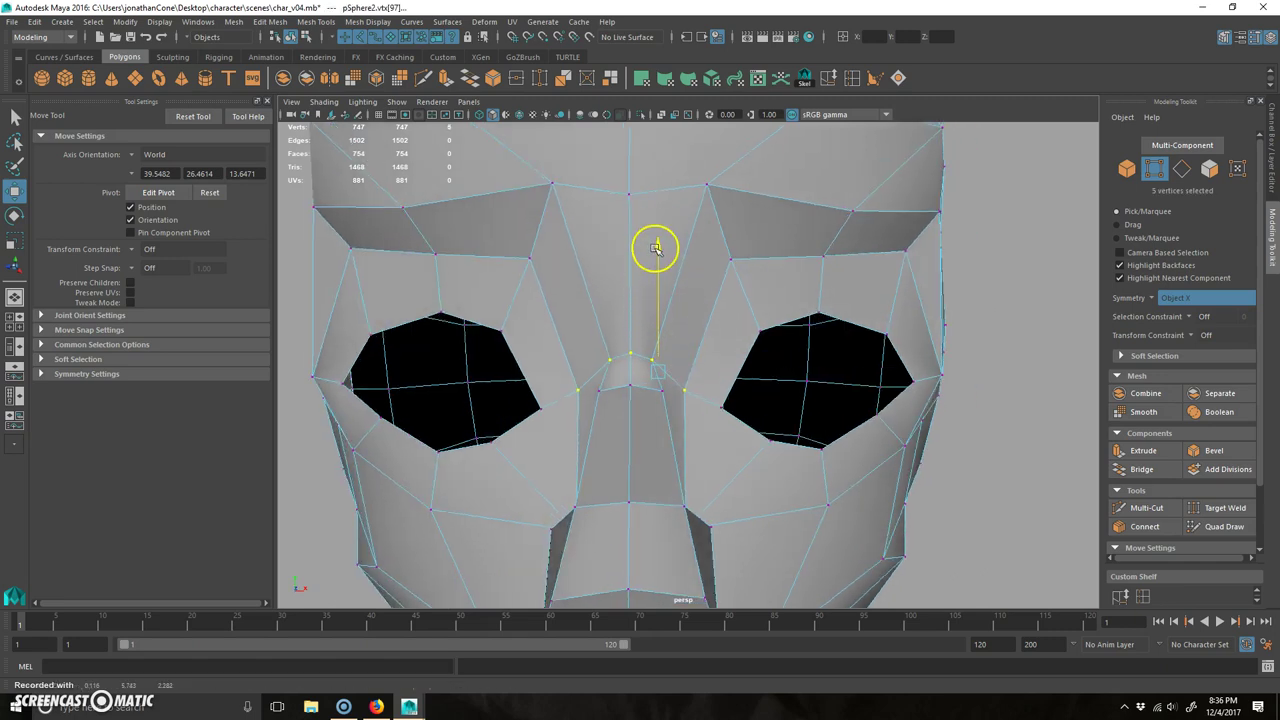
{"action": "key", "text": "r"}
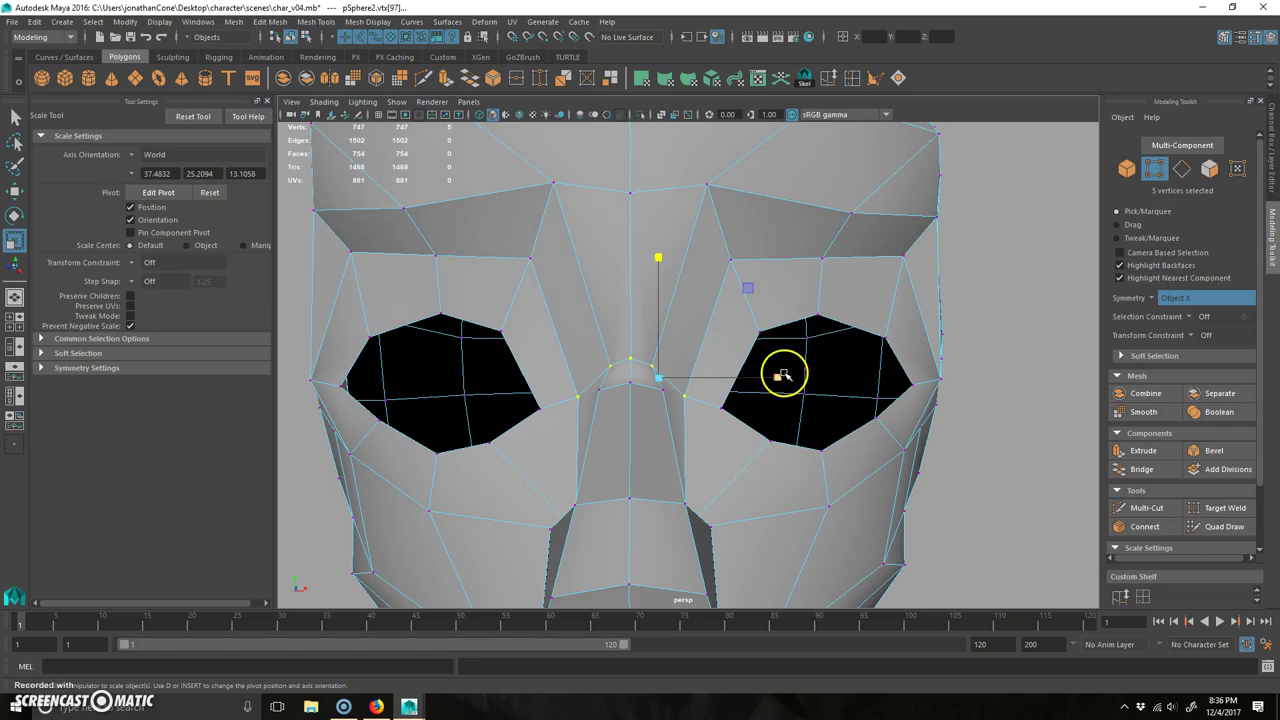
{"action": "left_click_drag", "start_coordinate": [787, 381], "coordinate": [718, 427], "text": "alt"}
- Move the next row of bridge side vertices outward and down, and lower the centre vertex between them
{"action": "left_click", "coordinate": [656, 391]}
{"action": "key", "text": "w"}
{"action": "left_click_drag", "start_coordinate": [749, 299], "coordinate": [752, 311]}
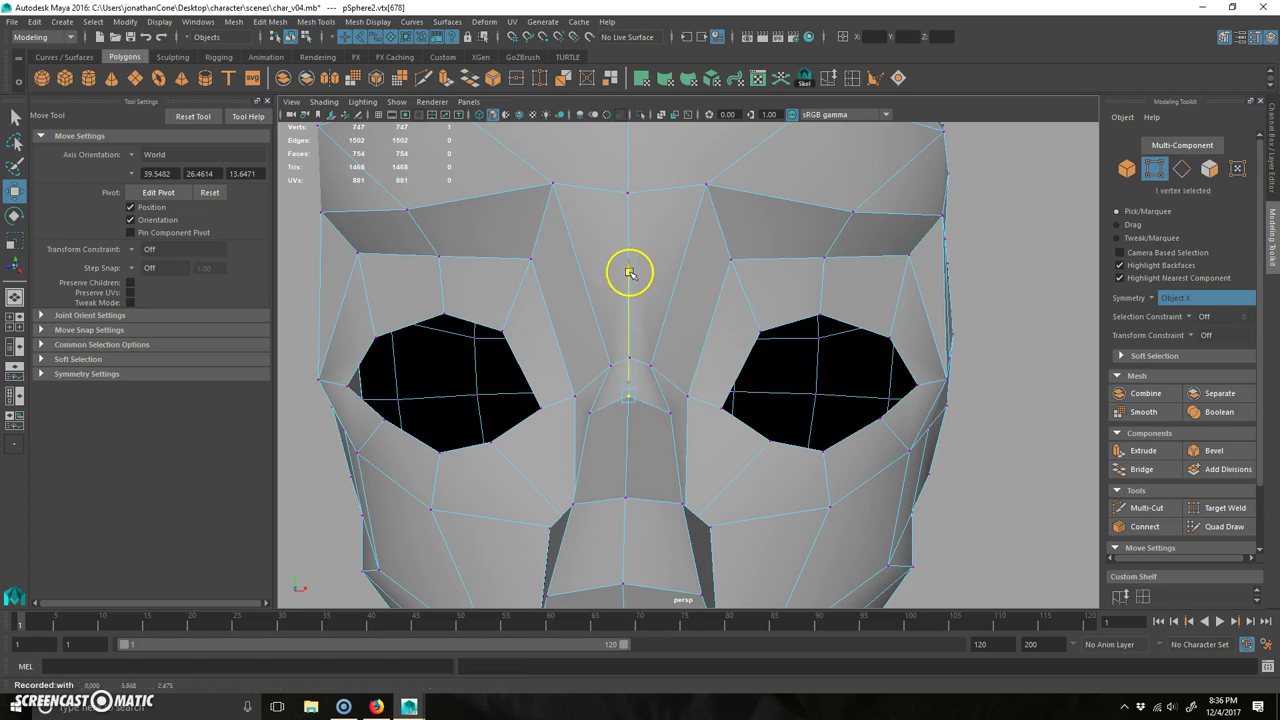
- Check the reshaped nose bridge on the smoothed head in object mode, and restore the unsmoothed display
{"action": "left_click_drag", "start_coordinate": [714, 428], "coordinate": [797, 456], "text": "alt"}
{"action": "left_click_drag", "start_coordinate": [660, 379], "coordinate": [700, 449], "text": "alt"}
{"action": "right_click_drag", "start_coordinate": [601, 466], "coordinate": [668, 366]}
{"action": "left_click", "coordinate": [657, 491]}
{"action": "key", "text": "3"}
{"action": "mouse_move", "coordinate": [706, 554]}
{"action": "left_mouse_down", "text": "alt"}
{"action": "mouse_move", "coordinate": [711, 380]}
{"action": "mouse_move", "coordinate": [669, 471]}
{"action": "mouse_move", "coordinate": [837, 543]}
{"action": "mouse_move", "coordinate": [650, 477]}
{"action": "mouse_move", "coordinate": [714, 491]}
{"action": "mouse_move", "coordinate": [623, 489]}
{"action": "mouse_move", "coordinate": [709, 483]}
{"action": "mouse_move", "coordinate": [697, 545]}
{"action": "left_mouse_up", "text": "alt"}
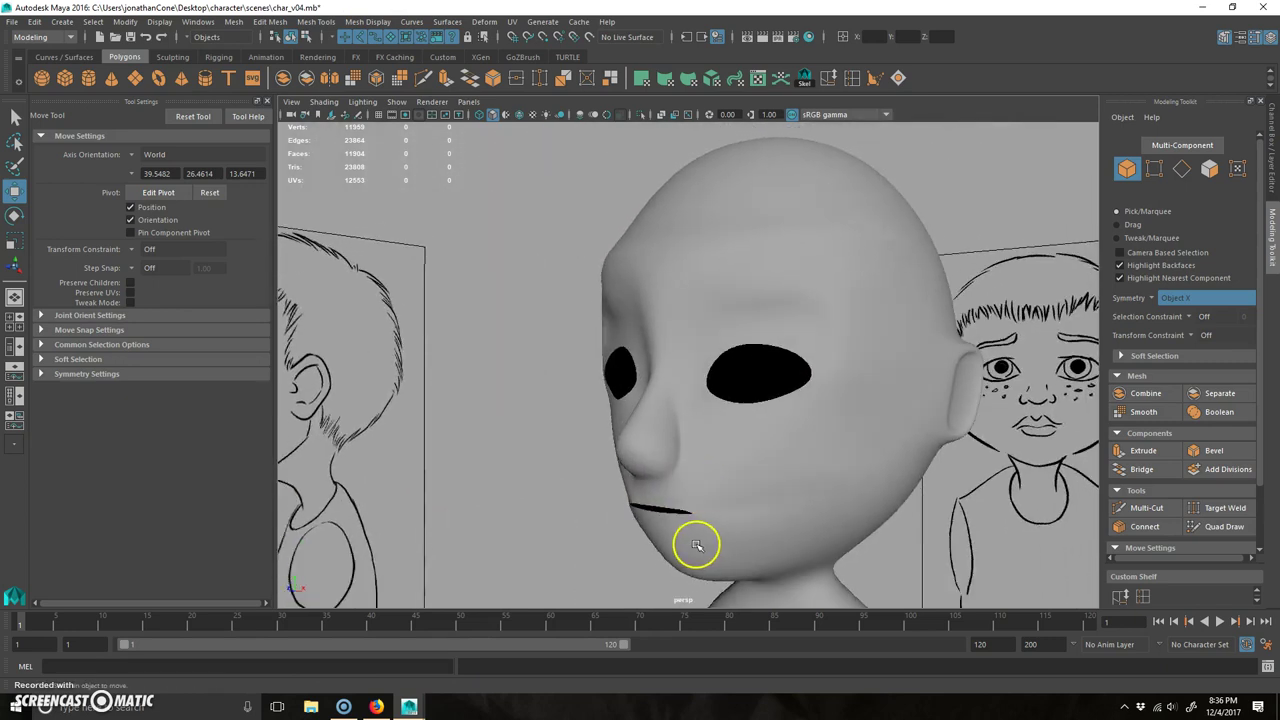
{"action": "left_click_drag", "start_coordinate": [695, 592], "coordinate": [723, 354], "text": "alt"}
{"action": "left_click", "coordinate": [723, 354]}
{"action": "key", "text": "1"}
{"action": "mouse_move", "coordinate": [709, 428]}
{"action": "left_mouse_down", "text": "alt"}
{"action": "mouse_move", "coordinate": [674, 431]}
{"action": "mouse_move", "coordinate": [817, 400]}
{"action": "mouse_move", "coordinate": [696, 433]}
{"action": "mouse_move", "coordinate": [586, 443]}
{"action": "mouse_move", "coordinate": [717, 449]}
{"action": "mouse_move", "coordinate": [697, 403]}
{"action": "mouse_move", "coordinate": [707, 442]}
{"action": "left_mouse_up", "text": "alt"}
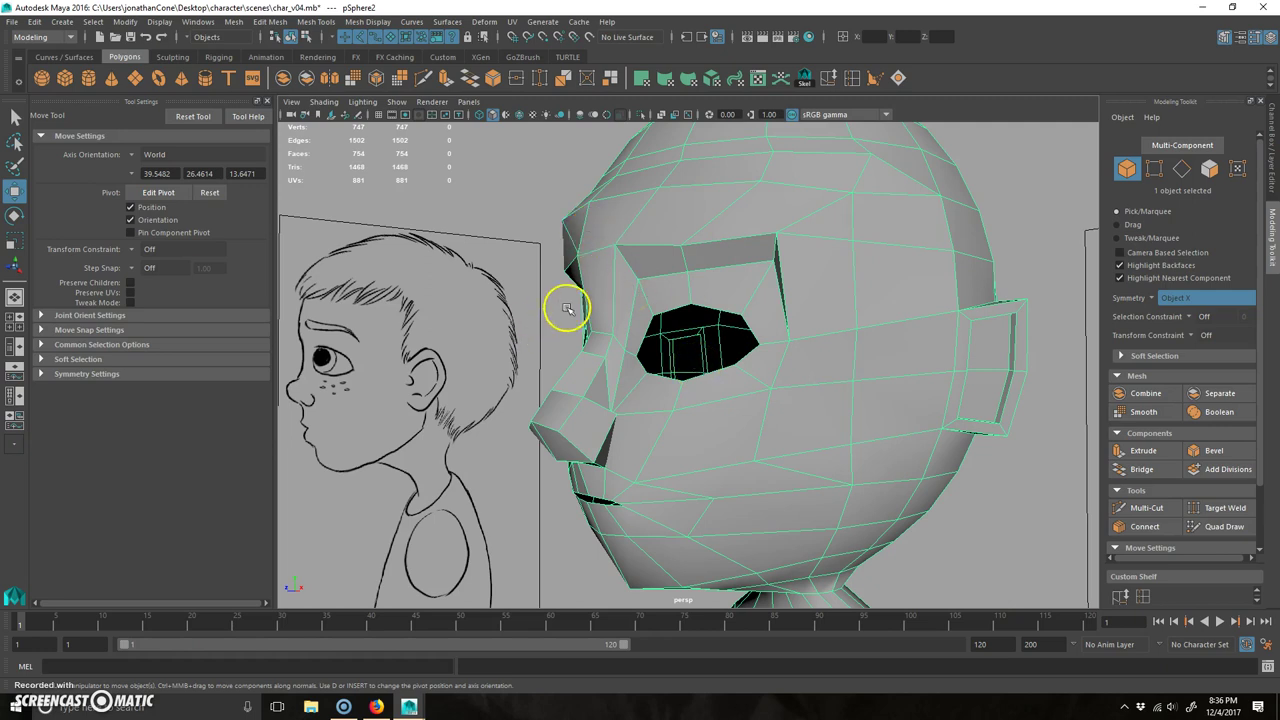
- Create a polygon sphere for the eyeball and move it up in front of the head
{"action": "scroll", "coordinate": [717, 302], "scroll_direction": "down", "scroll_amount": 5}
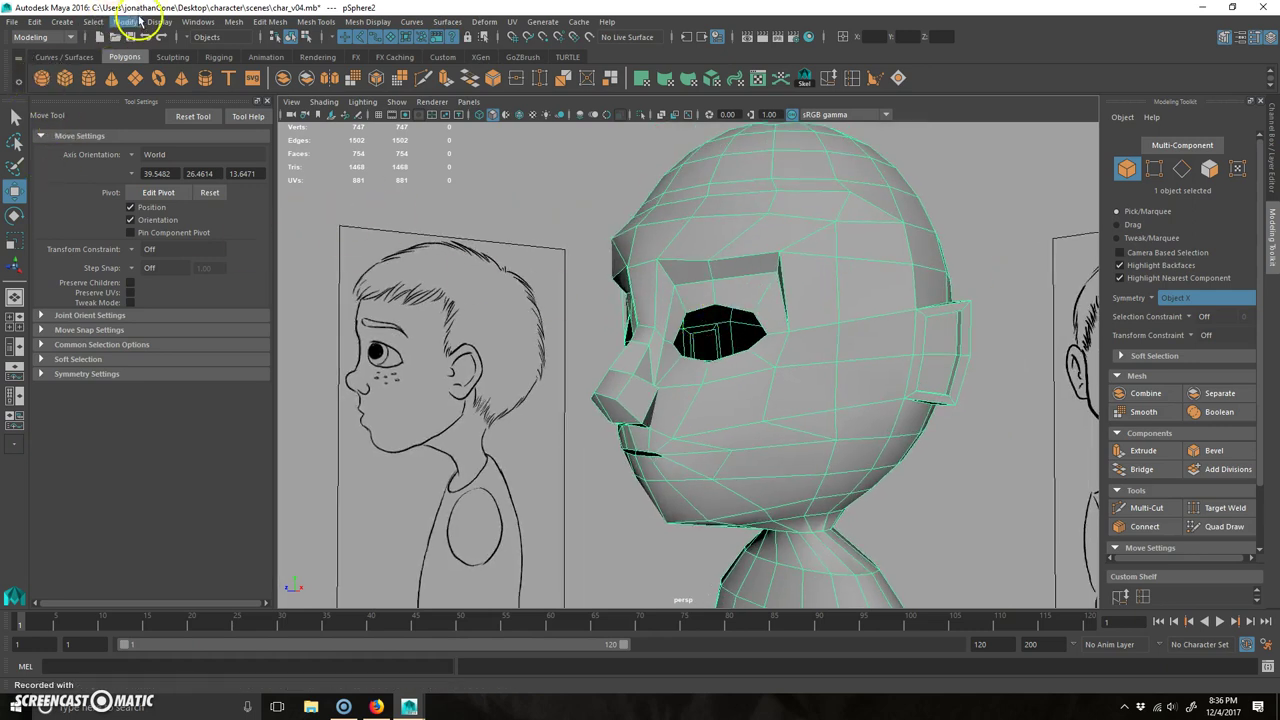
{"action": "left_click", "coordinate": [72, 22]}
{"action": "mouse_move", "coordinate": [94, 70]}
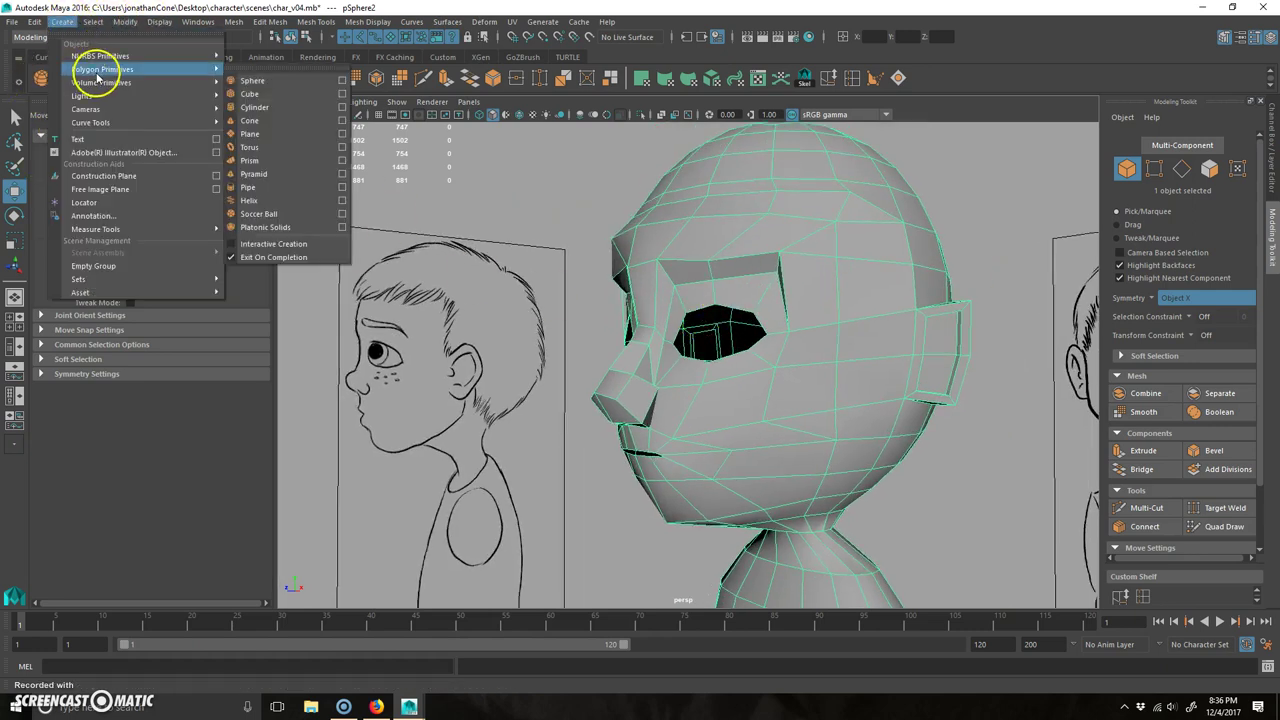
{"action": "left_click", "coordinate": [610, 14]}
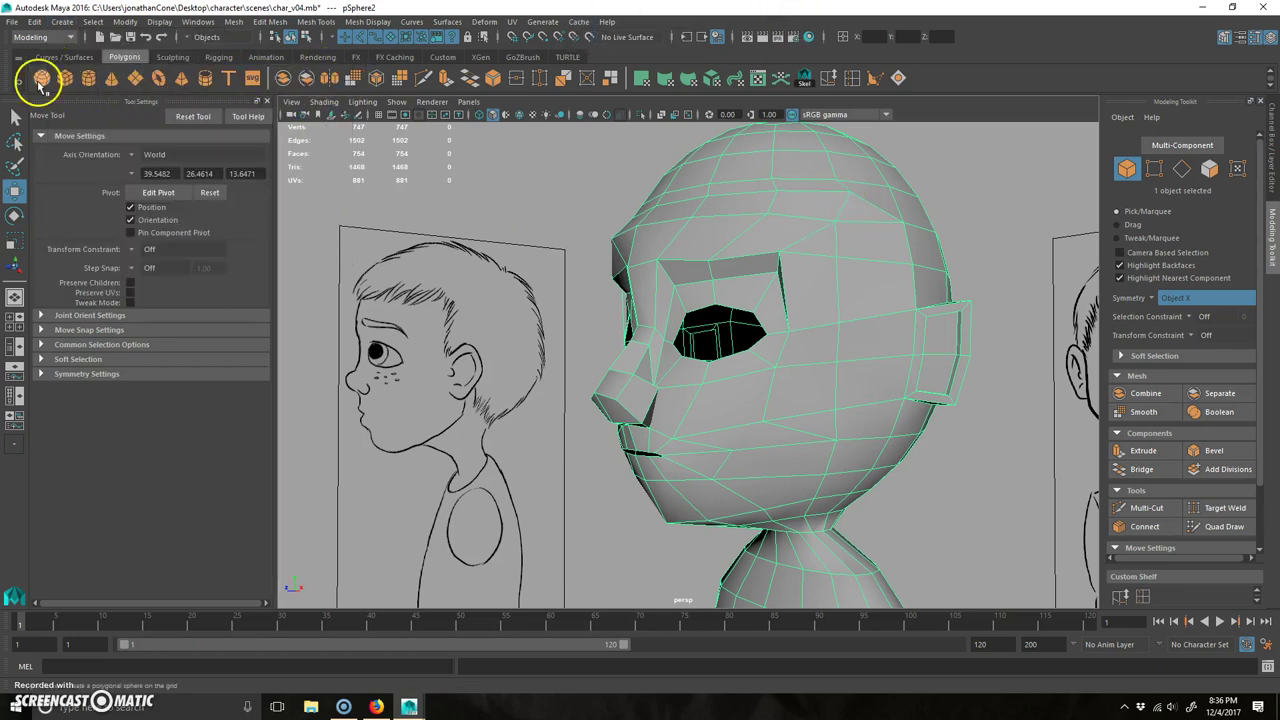
{"action": "left_click", "coordinate": [39, 80]}
{"action": "right_click_drag", "start_coordinate": [850, 340], "coordinate": [746, 334], "text": "alt"}
{"action": "left_click_drag", "start_coordinate": [746, 334], "coordinate": [686, 263], "text": "alt"}
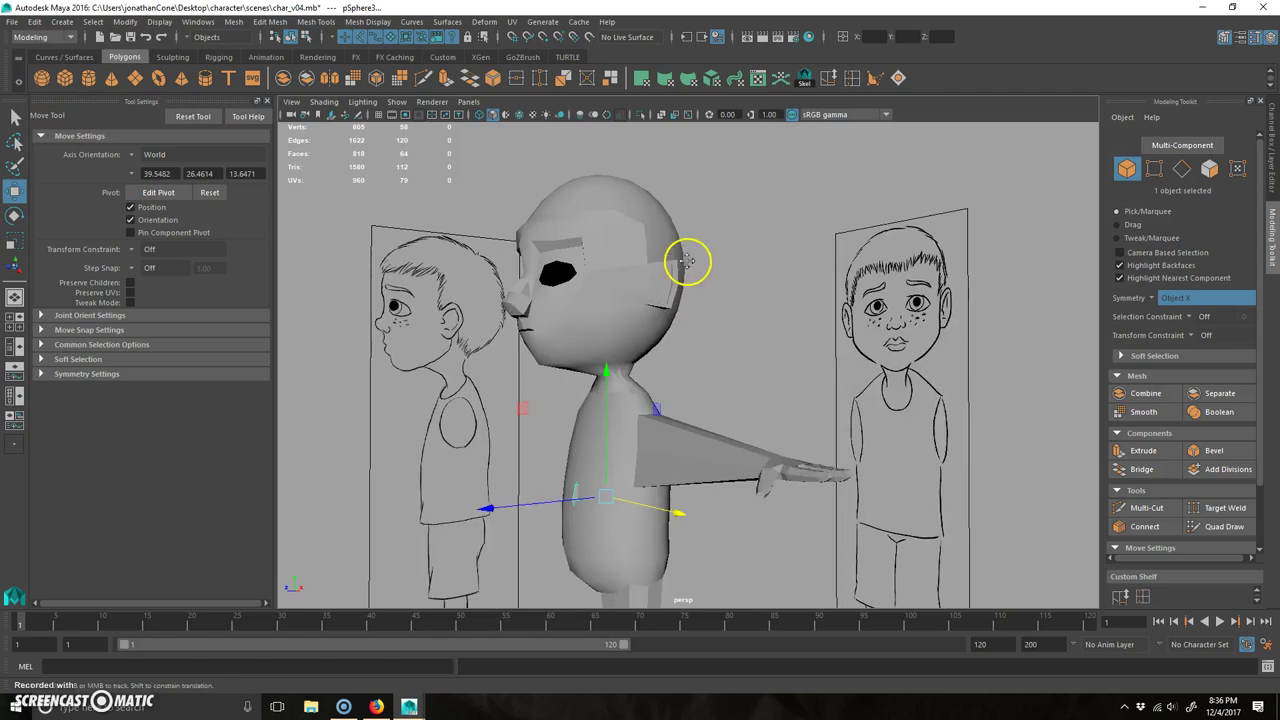
{"action": "middle_click_drag", "start_coordinate": [686, 263], "coordinate": [684, 229], "text": "alt"}
{"action": "left_click_drag", "start_coordinate": [523, 373], "coordinate": [346, 126]}
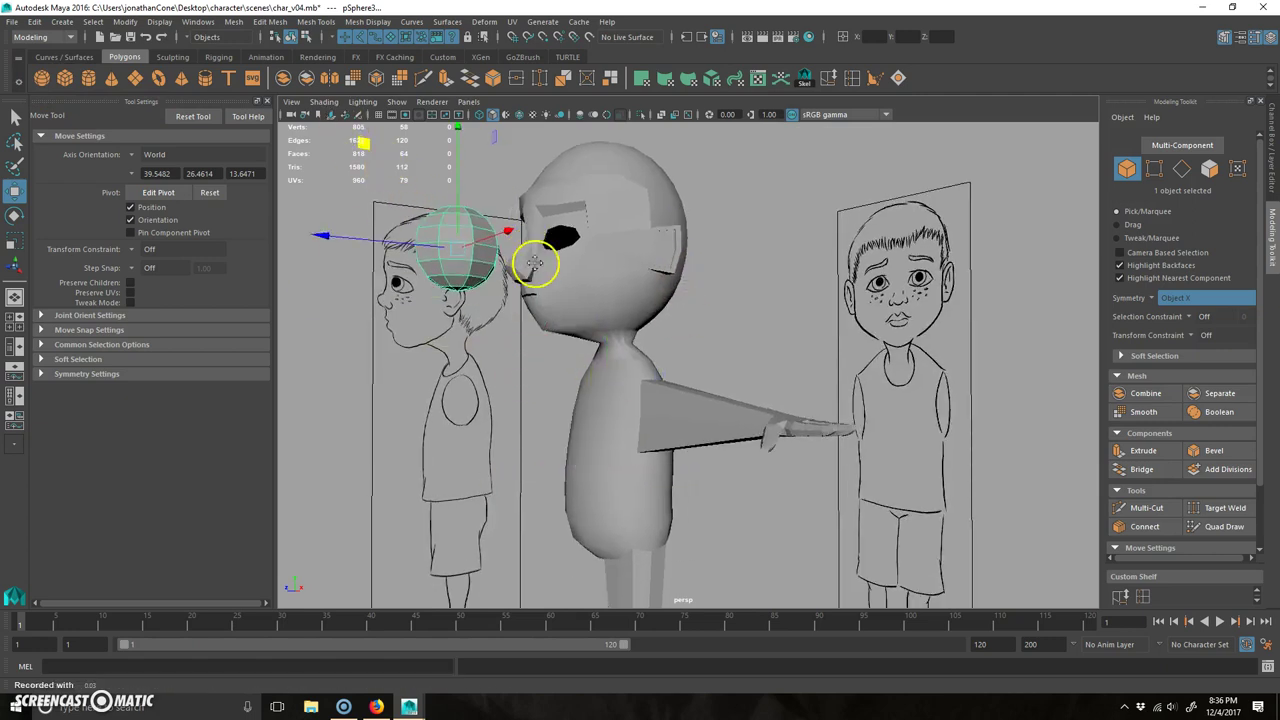
{"action": "middle_click_drag", "start_coordinate": [534, 266], "coordinate": [615, 372], "text": "alt"}
{"action": "right_click_drag", "start_coordinate": [472, 370], "coordinate": [510, 374], "text": "alt"}
{"action": "mouse_move", "coordinate": [510, 375]}
{"action": "left_mouse_down", "text": "alt"}
{"action": "mouse_move", "coordinate": [677, 380]}
{"action": "mouse_move", "coordinate": [680, 429]}
{"action": "mouse_move", "coordinate": [466, 443]}
{"action": "mouse_move", "coordinate": [613, 397]}
{"action": "mouse_move", "coordinate": [574, 393]}
{"action": "mouse_move", "coordinate": [625, 395]}
{"action": "left_mouse_up", "text": "alt"}
- Rotate the sphere so its pole faces forward and scale it down towards eyeball size
{"action": "key", "text": "e"}
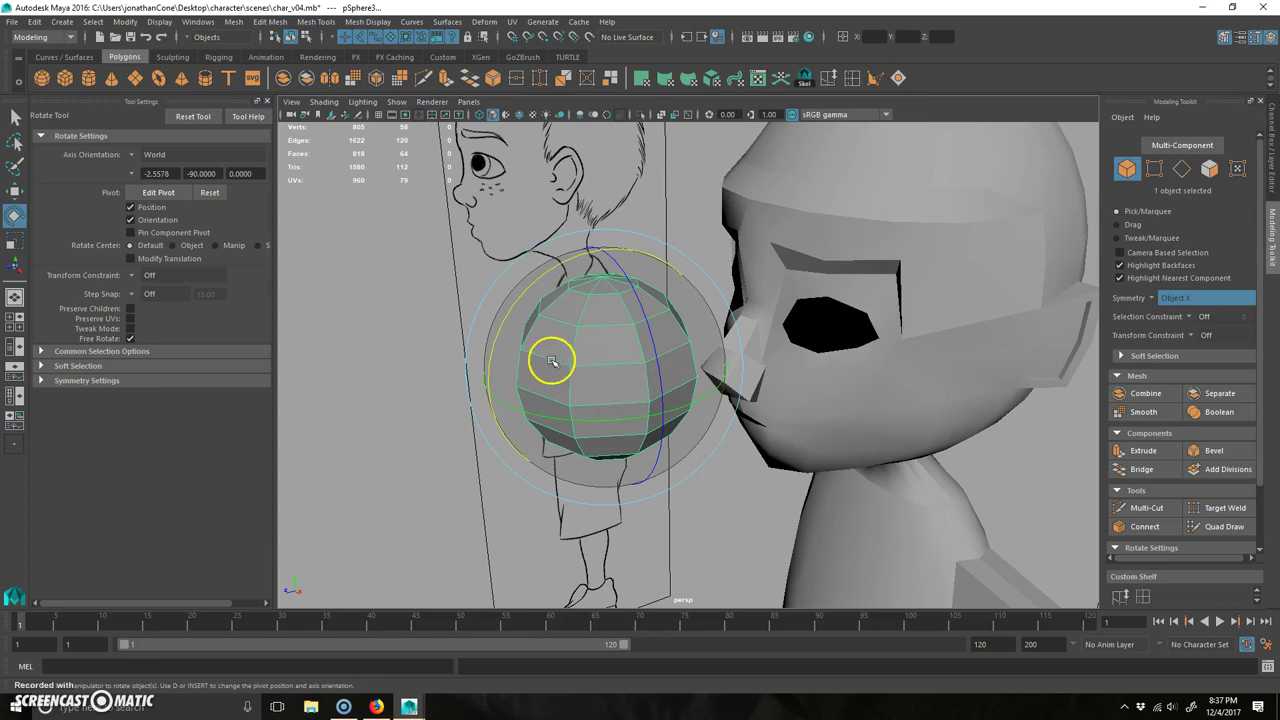
{"action": "mouse_move", "coordinate": [541, 270]}
{"action": "left_mouse_down"}
{"action": "mouse_move", "coordinate": [572, 260]}
{"action": "mouse_move", "coordinate": [492, 305]}
{"action": "mouse_move", "coordinate": [494, 286]}
{"action": "left_mouse_up"}
{"action": "key", "text": "j"}
{"action": "mouse_move", "coordinate": [608, 441]}
{"action": "left_mouse_down", "text": "alt"}
{"action": "mouse_move", "coordinate": [686, 417]}
{"action": "mouse_move", "coordinate": [586, 437]}
{"action": "left_mouse_up", "text": "alt"}
{"action": "key", "text": "r"}
{"action": "left_click_drag", "start_coordinate": [617, 370], "coordinate": [514, 366]}
{"action": "key", "text": "w"}
- Move the sphere into the character's left eye socket
{"action": "left_click_drag", "start_coordinate": [651, 406], "coordinate": [735, 487], "text": "alt"}
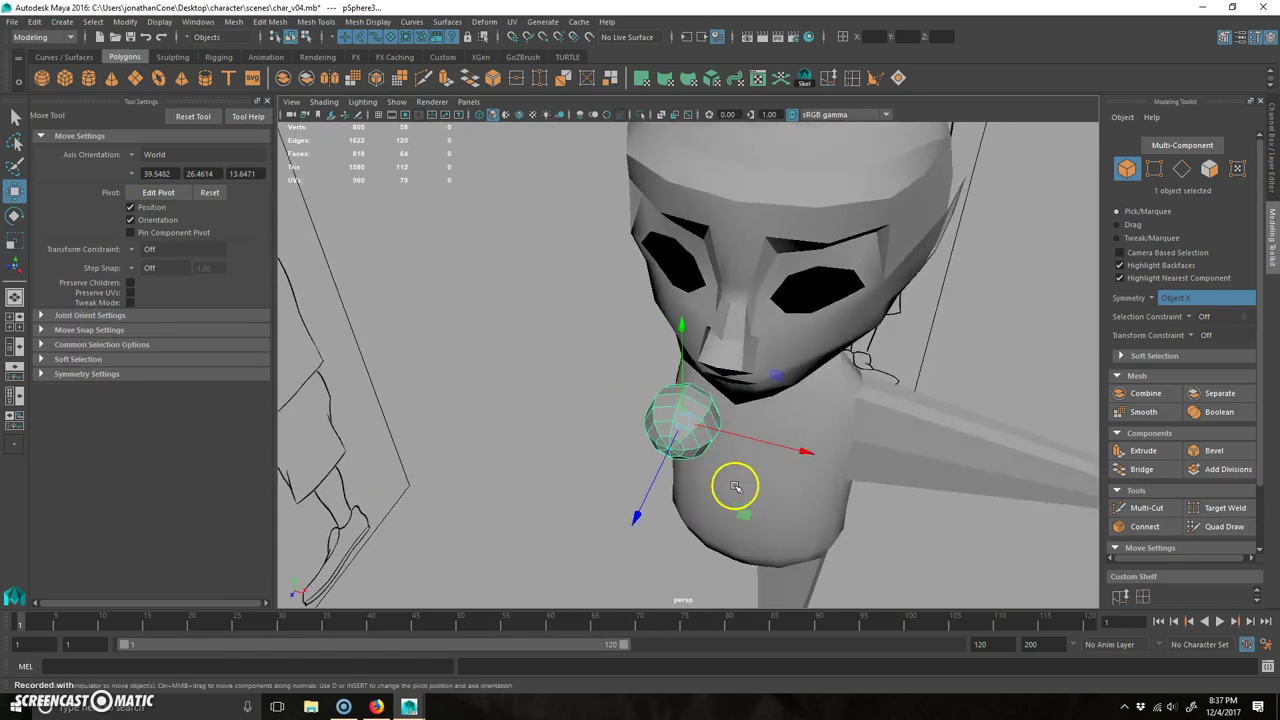
{"action": "middle_click_drag", "start_coordinate": [743, 514], "coordinate": [850, 400]}
{"action": "left_click_drag", "start_coordinate": [835, 444], "coordinate": [737, 433], "text": "alt"}
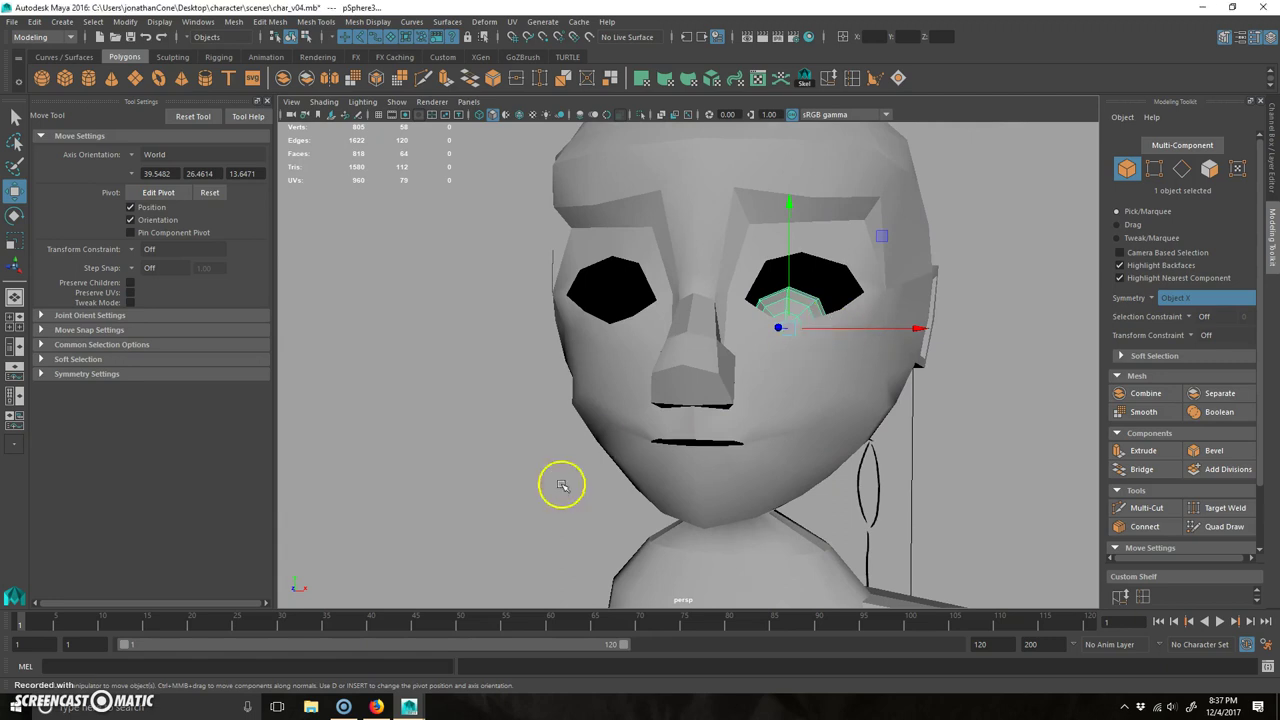
- In the front view, centre the sphere on the drawn left eye and scale it up to cover the eye outline
{"action": "key", "text": "space"}
{"action": "key", "text": "space"}
{"action": "middle_click_drag", "start_coordinate": [789, 226], "coordinate": [774, 397], "text": "alt"}
{"action": "right_click_drag", "start_coordinate": [774, 397], "coordinate": [624, 404], "text": "alt"}
{"action": "right_click_drag", "start_coordinate": [513, 424], "coordinate": [1015, 359], "text": "alt"}
{"action": "left_click_drag", "start_coordinate": [778, 279], "coordinate": [778, 273]}
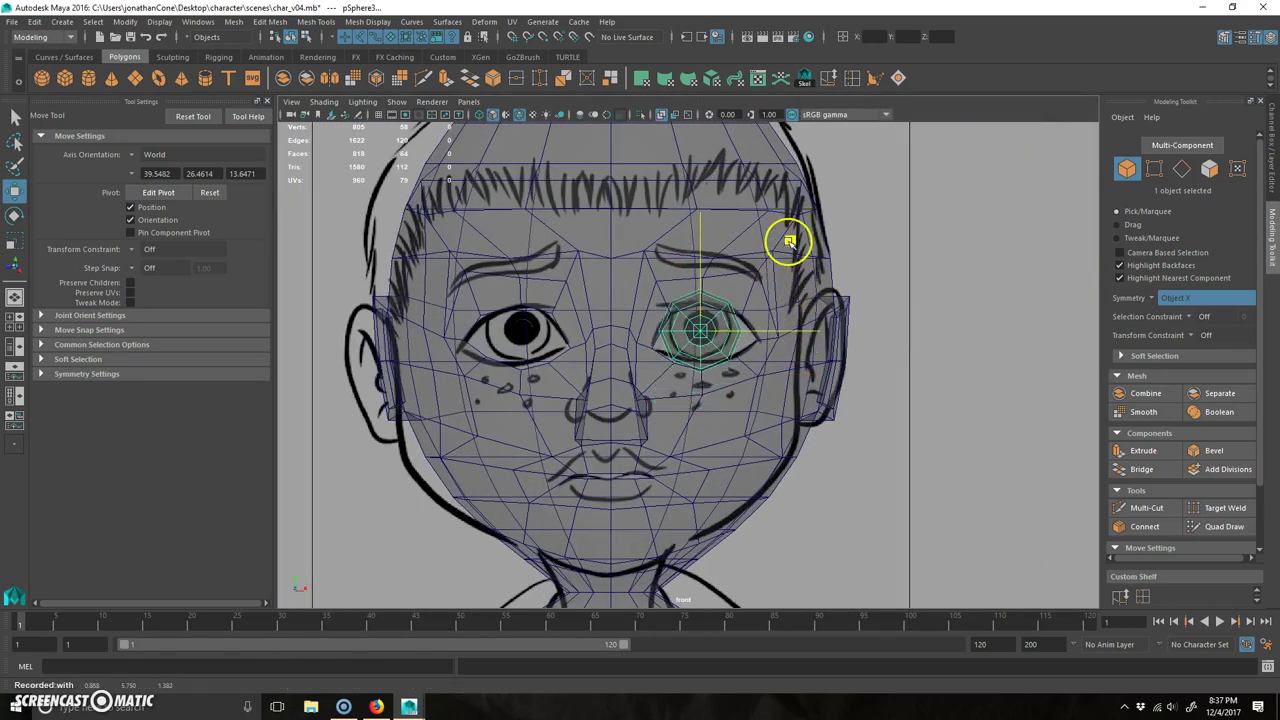
{"action": "scroll", "coordinate": [735, 320], "scroll_direction": "up", "scroll_amount": 2}
{"action": "key", "text": "r"}
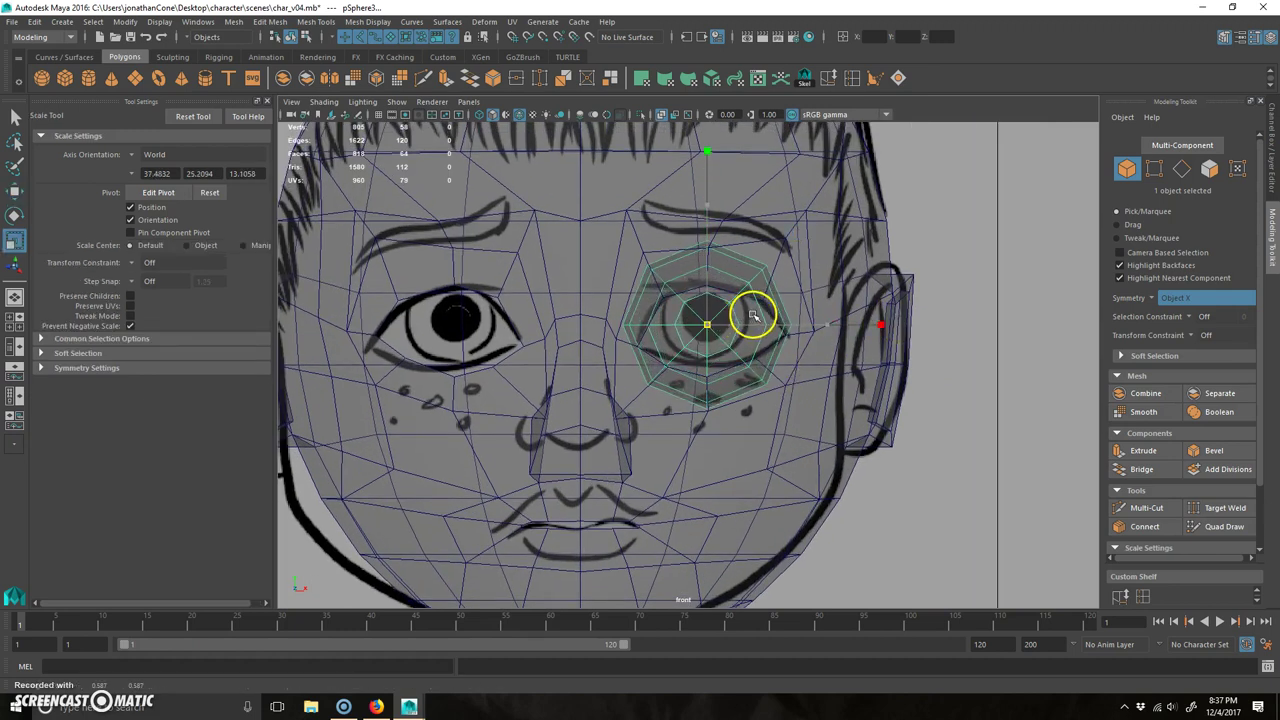
{"action": "key", "text": "w"}
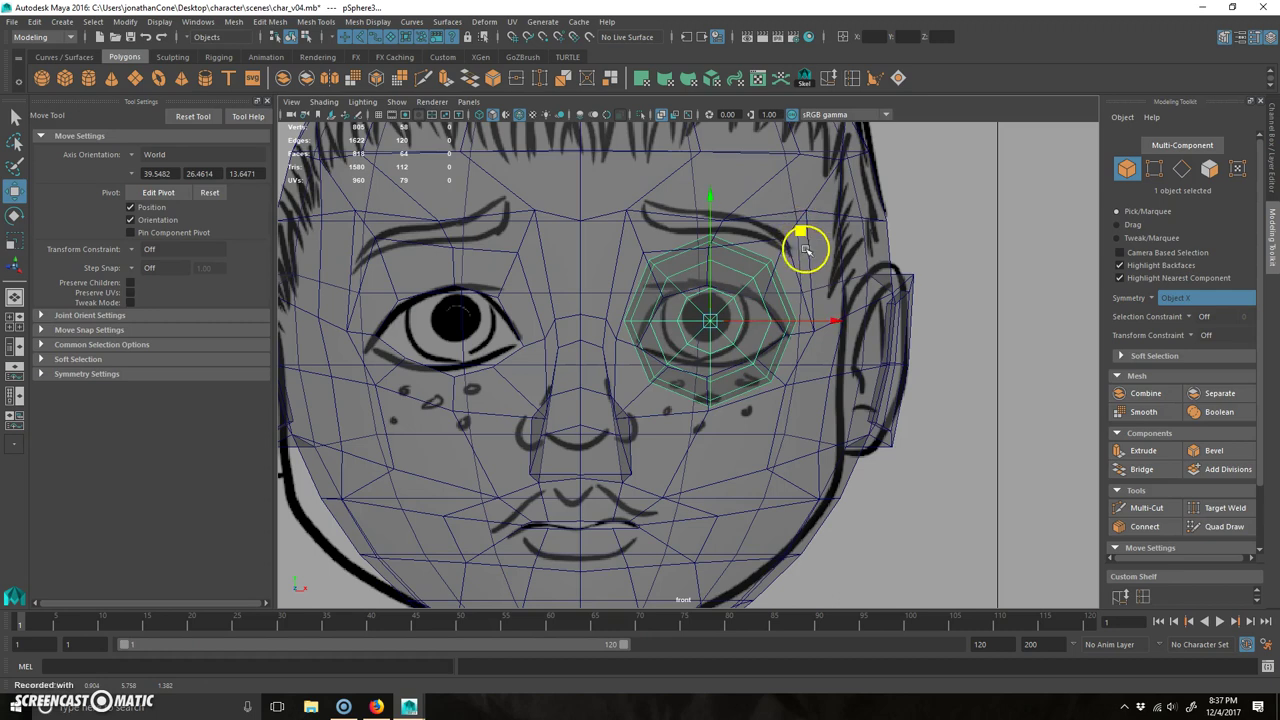
- In the side view, move the eyeball sphere forward to line up with the eye in the profile sketch
{"action": "key", "text": "space"}
{"action": "key", "text": "space"}
{"action": "left_click_drag", "start_coordinate": [831, 394], "coordinate": [703, 417], "text": "alt"}
{"action": "key", "text": "space"}
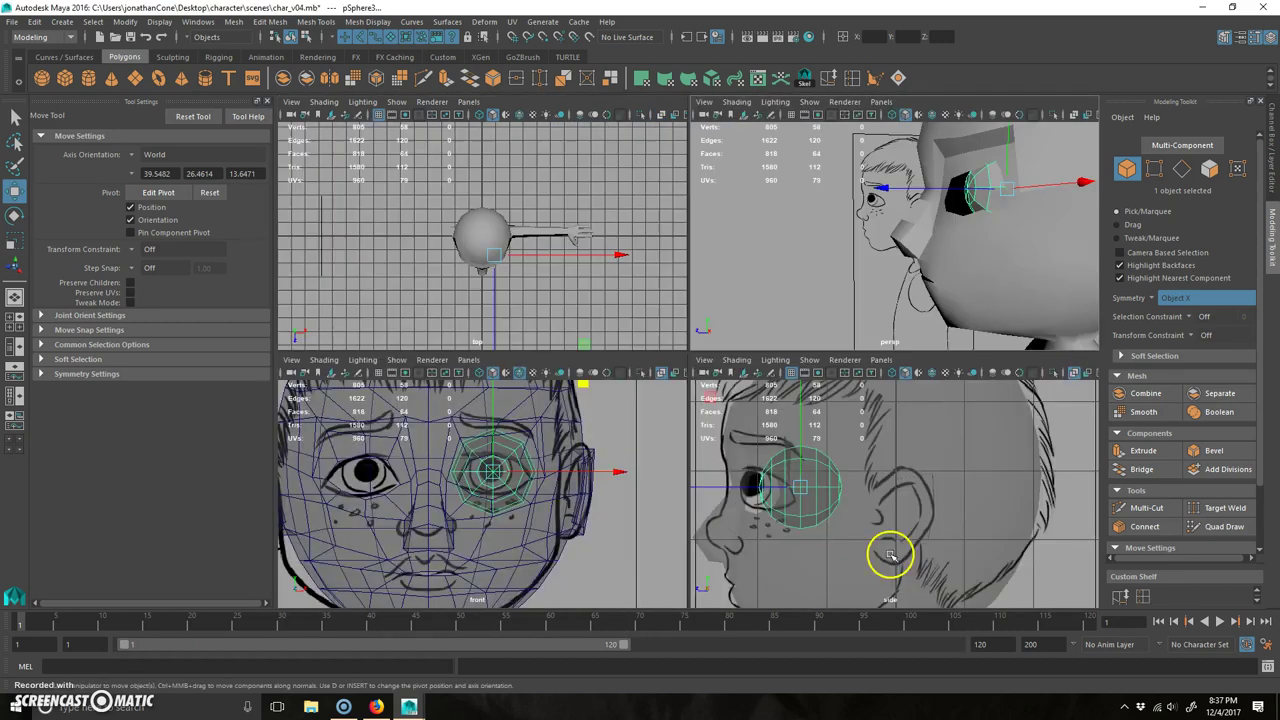
{"action": "key", "text": "space"}
{"action": "scroll", "coordinate": [371, 349], "scroll_direction": "up", "scroll_amount": 3}
{"action": "middle_click_drag", "start_coordinate": [332, 348], "coordinate": [271, 343]}
- Return to the perspective view, check the eyeball in its socket and select the head mesh
{"action": "key", "text": "space"}
{"action": "key", "text": "space"}
{"action": "mouse_move", "coordinate": [786, 314]}
{"action": "left_mouse_down", "text": "alt"}
{"action": "mouse_move", "coordinate": [880, 323]}
{"action": "mouse_move", "coordinate": [820, 309]}
{"action": "mouse_move", "coordinate": [880, 343]}
{"action": "mouse_move", "coordinate": [791, 309]}
{"action": "left_mouse_up", "text": "alt"}
{"action": "left_click", "coordinate": [903, 327]}
{"action": "left_click", "coordinate": [791, 309]}
{"action": "mouse_move", "coordinate": [934, 353]}
{"action": "left_mouse_down", "text": "alt"}
{"action": "mouse_move", "coordinate": [789, 360]}
{"action": "mouse_move", "coordinate": [789, 304]}
{"action": "mouse_move", "coordinate": [960, 357]}
{"action": "mouse_move", "coordinate": [803, 369]}
{"action": "mouse_move", "coordinate": [700, 434]}
{"action": "mouse_move", "coordinate": [851, 369]}
{"action": "mouse_move", "coordinate": [780, 323]}
{"action": "left_mouse_up", "text": "alt"}
{"action": "left_click", "coordinate": [716, 416]}
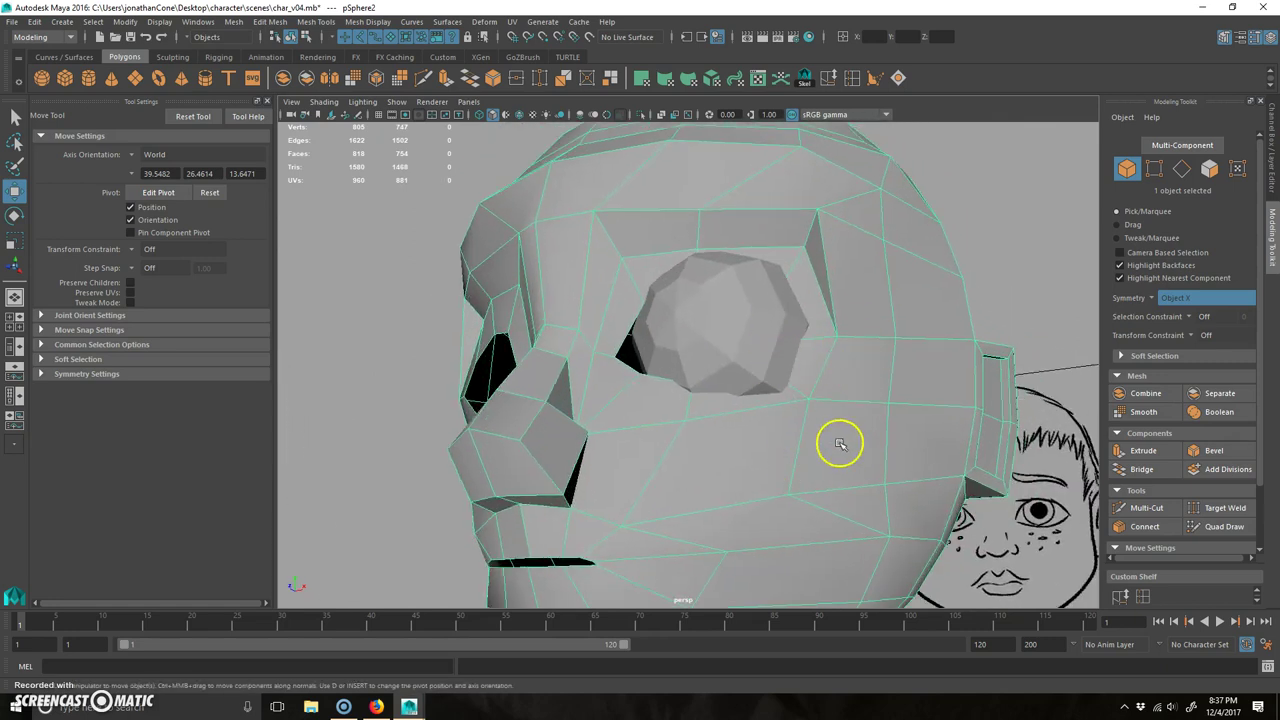
- Switch to vertex editing and adjust the vertices at the outer corner of the eye around the eyeball, turning on soft selection
{"action": "left_click_drag", "start_coordinate": [840, 444], "coordinate": [808, 463], "text": "alt"}
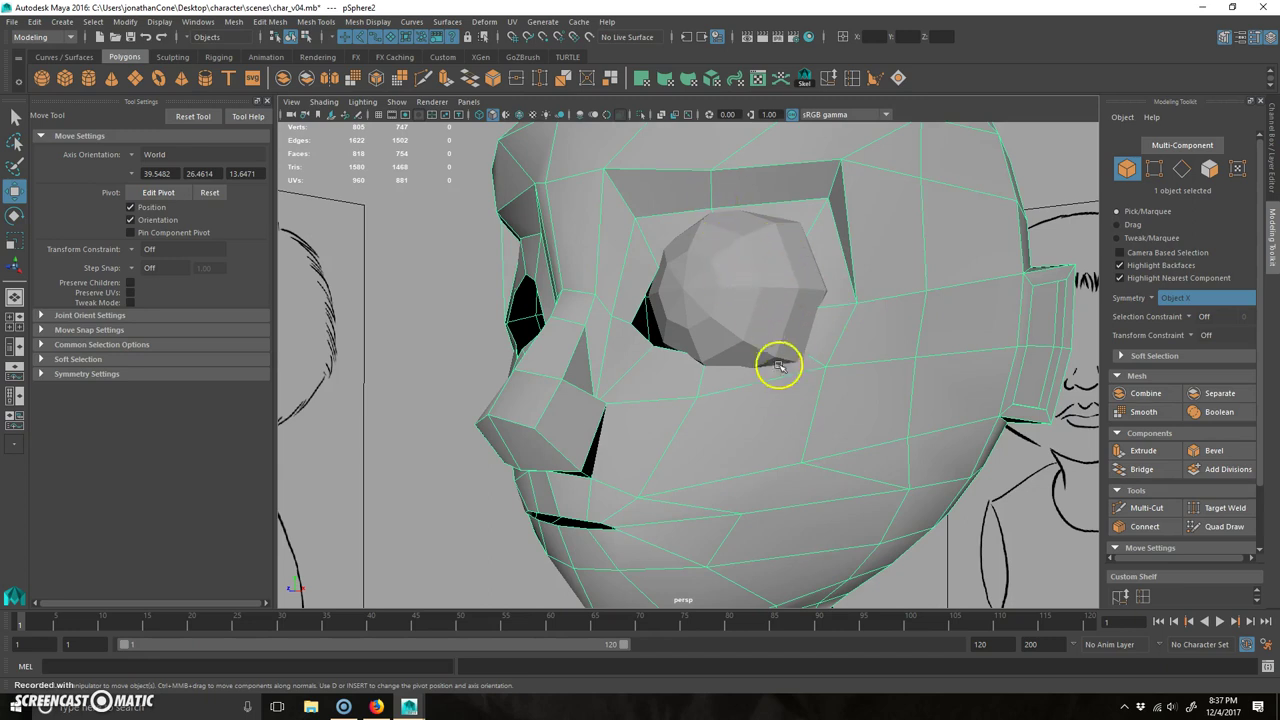
{"action": "right_click_drag", "start_coordinate": [864, 314], "coordinate": [857, 268]}
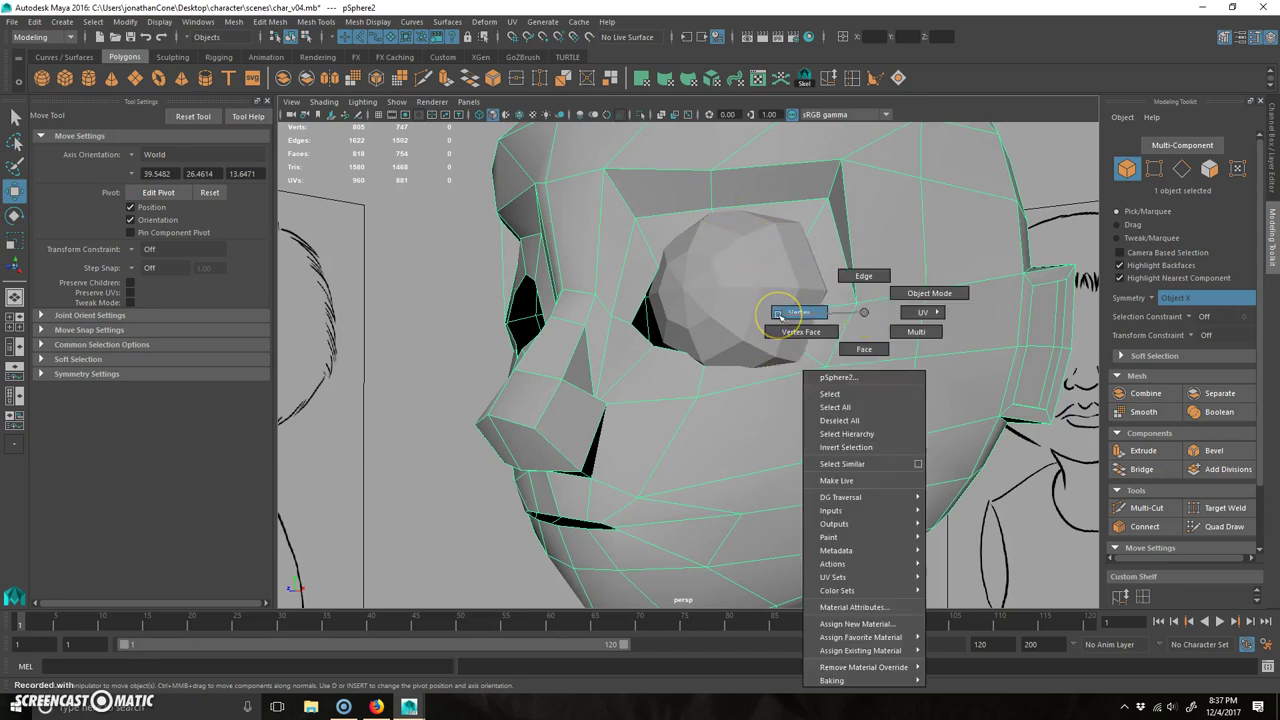
{"action": "right_click_drag", "start_coordinate": [780, 315], "coordinate": [780, 315]}
{"action": "left_click", "coordinate": [862, 301]}
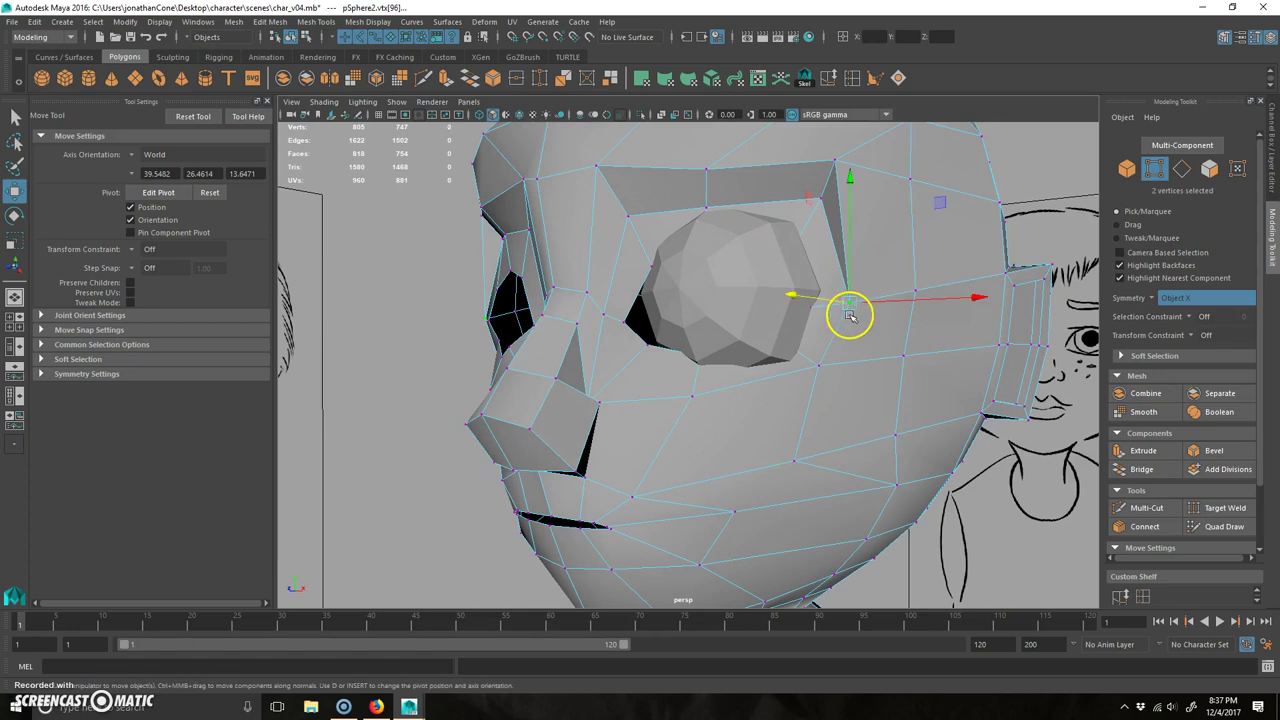
{"action": "mouse_move", "coordinate": [779, 323]}
{"action": "left_mouse_down", "text": "alt"}
{"action": "mouse_move", "coordinate": [808, 294]}
{"action": "mouse_move", "coordinate": [891, 277]}
{"action": "mouse_move", "coordinate": [811, 277]}
{"action": "mouse_move", "coordinate": [865, 273]}
{"action": "mouse_move", "coordinate": [774, 337]}
{"action": "mouse_move", "coordinate": [720, 297]}
{"action": "mouse_move", "coordinate": [674, 286]}
{"action": "mouse_move", "coordinate": [822, 298]}
{"action": "mouse_move", "coordinate": [879, 324]}
{"action": "mouse_move", "coordinate": [834, 396]}
{"action": "left_mouse_up", "text": "alt"}
{"action": "key", "text": "b"}
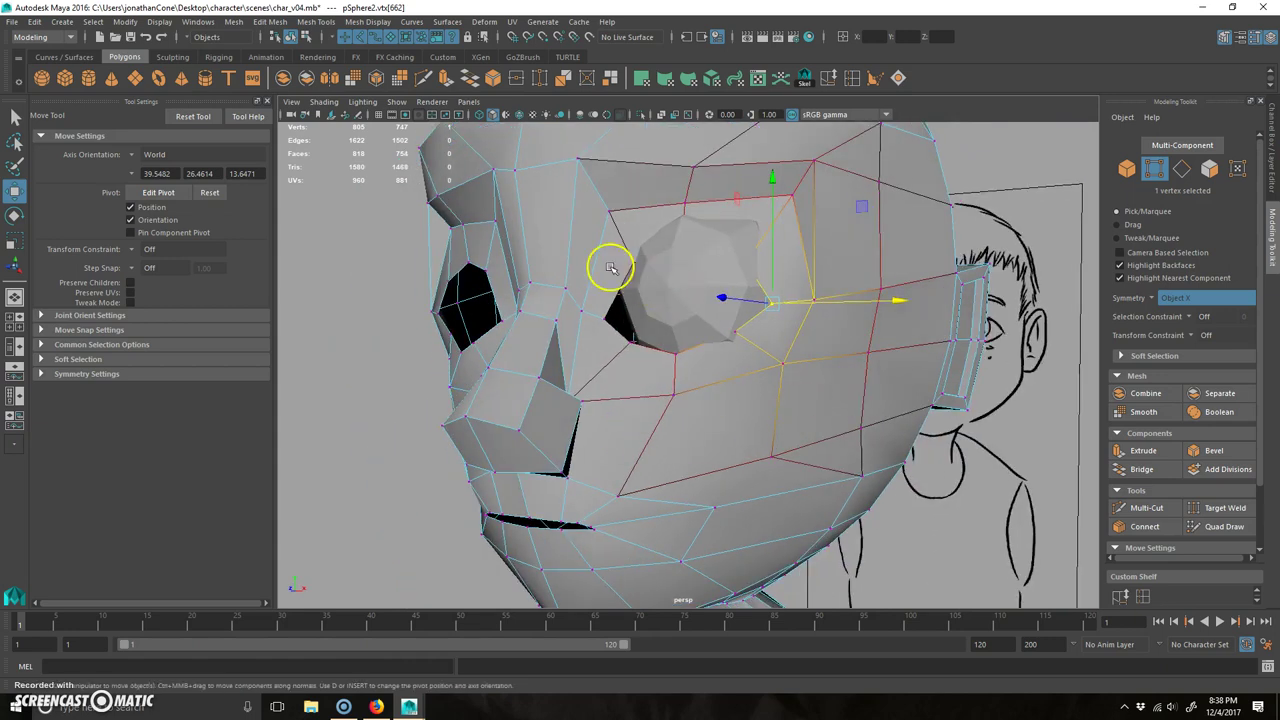
- Reposition the vertices along the upper rim of the eye opening to follow the eyeball
{"action": "key", "text": "Up"}
{"action": "mouse_move", "coordinate": [724, 288]}
{"action": "left_mouse_down", "text": "alt"}
{"action": "mouse_move", "coordinate": [640, 297]}
{"action": "mouse_move", "coordinate": [789, 346]}
{"action": "mouse_move", "coordinate": [780, 300]}
{"action": "mouse_move", "coordinate": [637, 323]}
{"action": "mouse_move", "coordinate": [674, 334]}
{"action": "mouse_move", "coordinate": [645, 308]}
{"action": "mouse_move", "coordinate": [614, 309]}
{"action": "mouse_move", "coordinate": [737, 314]}
{"action": "left_mouse_up", "text": "alt"}
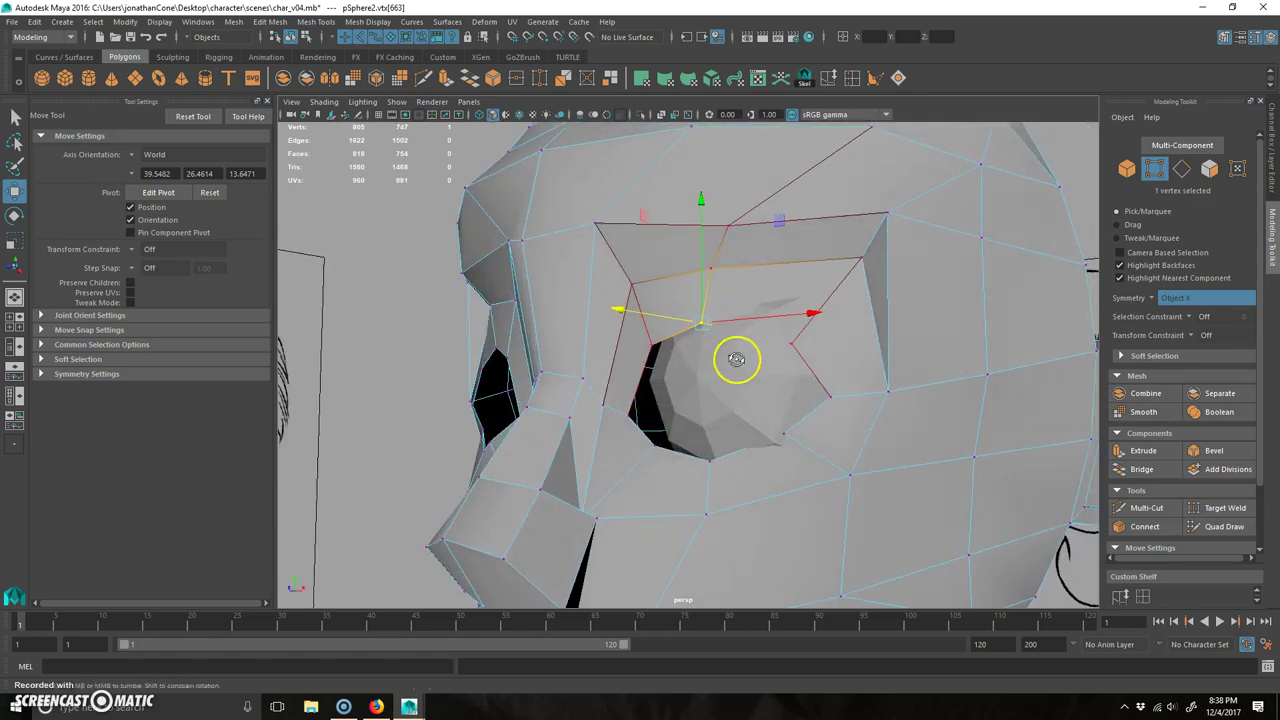
{"action": "left_click", "coordinate": [765, 376]}
{"action": "mouse_move", "coordinate": [766, 380]}
{"action": "left_mouse_down", "text": "alt"}
{"action": "mouse_move", "coordinate": [789, 363]}
{"action": "mouse_move", "coordinate": [774, 397]}
{"action": "left_mouse_up", "text": "alt"}
{"action": "left_click_drag", "start_coordinate": [776, 398], "coordinate": [728, 507], "text": "alt"}
{"action": "left_click_drag", "start_coordinate": [762, 412], "coordinate": [739, 394], "text": "alt"}
- Select the mirrored vertices at the inner corner of the eye opening and adjust their depth
{"action": "left_click", "coordinate": [724, 457]}
{"action": "left_click", "coordinate": [612, 436]}
{"action": "mouse_move", "coordinate": [597, 420]}
{"action": "left_mouse_down", "text": "alt"}
{"action": "mouse_move", "coordinate": [597, 488]}
{"action": "mouse_move", "coordinate": [717, 395]}
{"action": "mouse_move", "coordinate": [671, 409]}
{"action": "mouse_move", "coordinate": [694, 398]}
{"action": "left_mouse_up", "text": "alt"}
{"action": "left_click", "coordinate": [717, 395]}
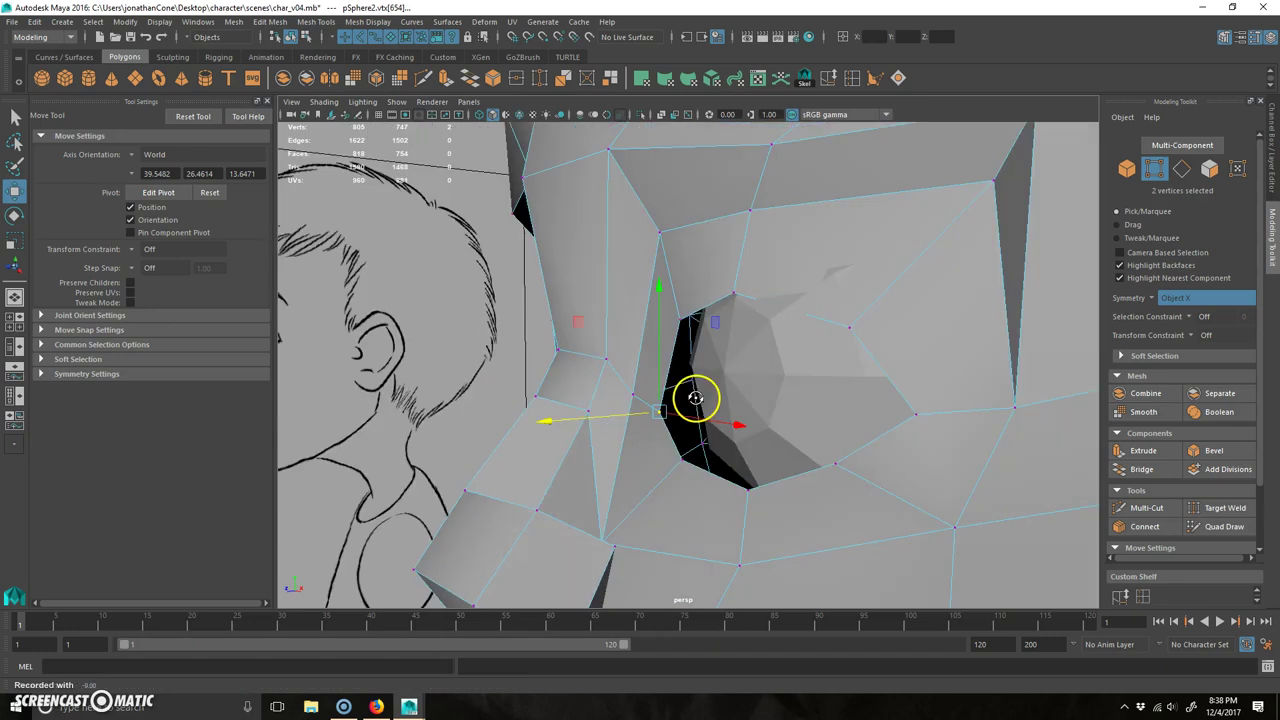
- Select the mirrored vertices along the inner rim of the eye openings and adjust their depth around the eyeball
{"action": "left_click", "coordinate": [686, 318], "text": "shift"}
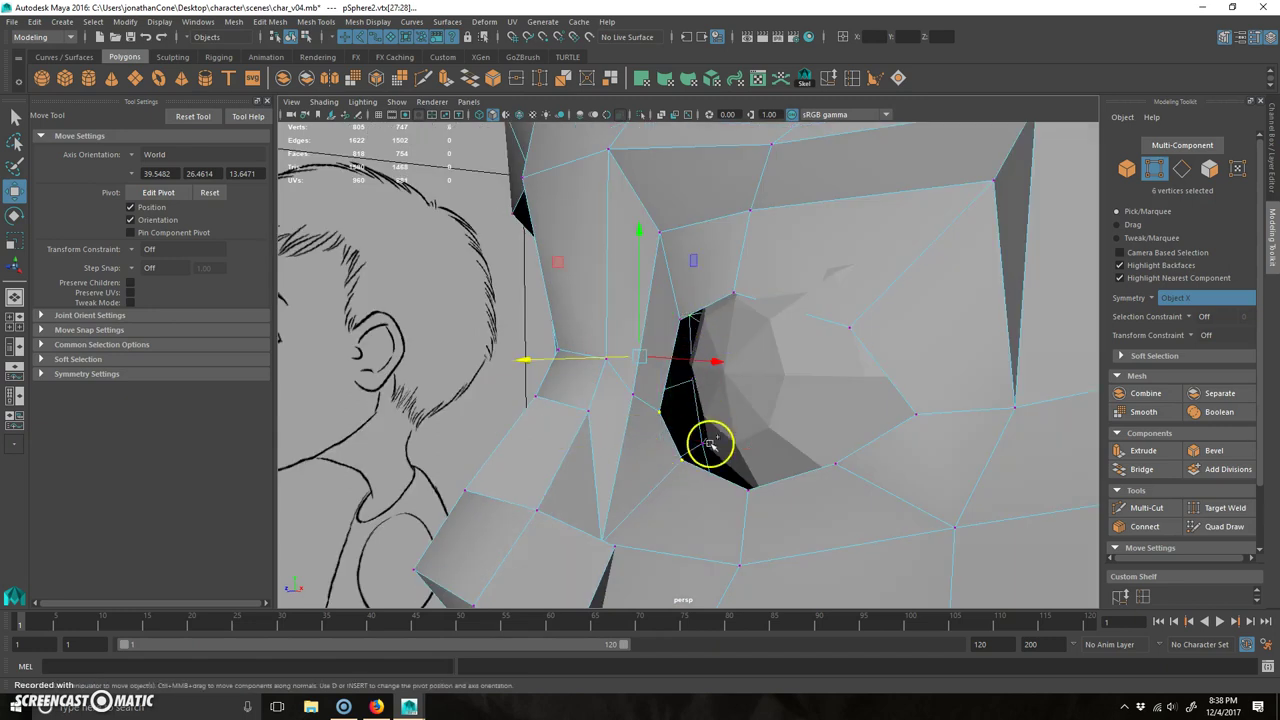
{"action": "left_click", "coordinate": [682, 327]}
{"action": "left_click", "coordinate": [686, 460]}
{"action": "left_click", "coordinate": [673, 472]}
{"action": "left_click", "coordinate": [722, 498], "text": "shift"}
{"action": "left_click", "coordinate": [737, 502], "text": "shift"}
{"action": "left_click", "coordinate": [667, 323], "text": "shift"}
{"action": "left_click_drag", "start_coordinate": [690, 457], "coordinate": [613, 410], "text": "alt"}
{"action": "key", "text": "ctrl+z"}
{"action": "left_click_drag", "start_coordinate": [750, 535], "coordinate": [803, 443], "text": "ctrl"}
{"action": "left_click_drag", "start_coordinate": [687, 468], "coordinate": [510, 336], "text": "alt"}
{"action": "left_click_drag", "start_coordinate": [385, 362], "coordinate": [389, 362]}
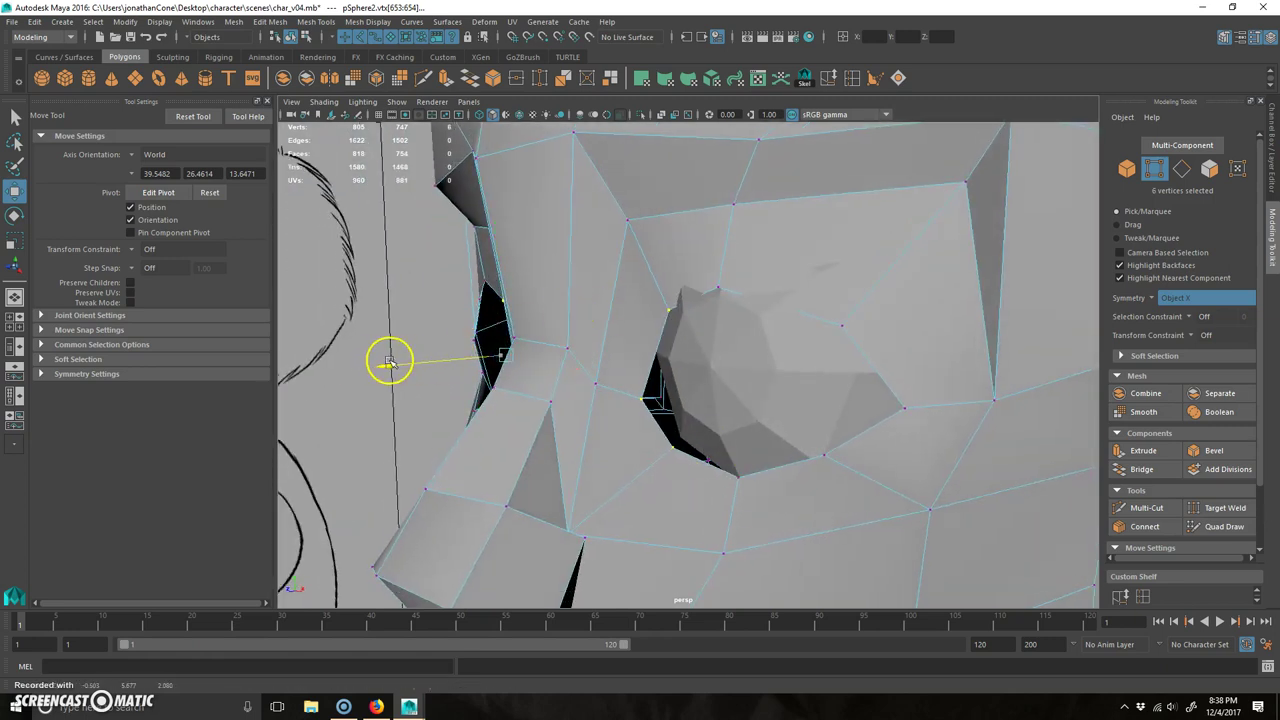
- Reduce the selection to the lower inner-rim vertices of the eye openings and fine-tune their depth
{"action": "left_click_drag", "start_coordinate": [657, 305], "coordinate": [705, 331], "text": "ctrl"}
{"action": "left_click_drag", "start_coordinate": [510, 388], "coordinate": [484, 392], "text": "alt"}
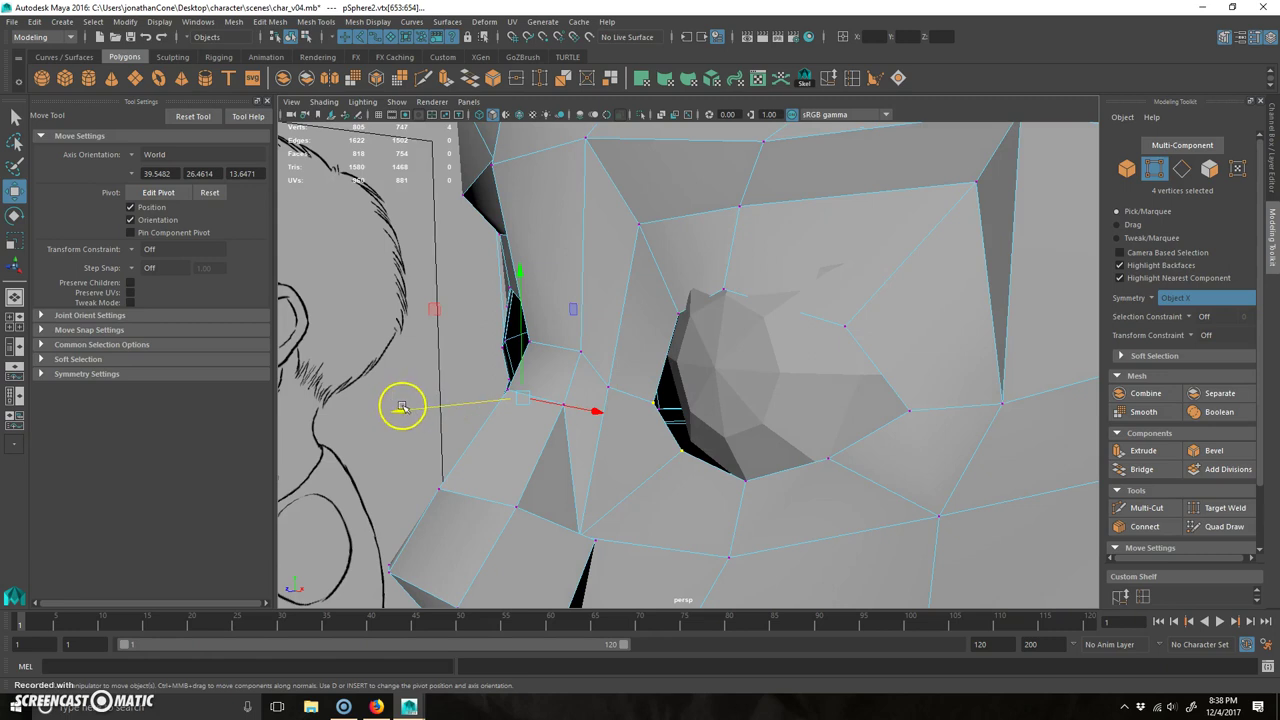
{"action": "left_click_drag", "start_coordinate": [401, 407], "coordinate": [420, 412]}
{"action": "left_click_drag", "start_coordinate": [537, 482], "coordinate": [624, 477], "text": "alt"}
{"action": "left_click_drag", "start_coordinate": [606, 452], "coordinate": [495, 459], "text": "ctrl"}
{"action": "left_click_drag", "start_coordinate": [593, 443], "coordinate": [588, 444]}
- Return to object mode, preview the smoothed head around the eyes and restore the unsmoothed display
{"action": "left_click_drag", "start_coordinate": [600, 458], "coordinate": [722, 466], "text": "alt"}
{"action": "right_click_drag", "start_coordinate": [722, 466], "coordinate": [645, 463], "text": "alt"}
{"action": "left_click_drag", "start_coordinate": [645, 463], "coordinate": [605, 461], "text": "alt"}
{"action": "key", "text": "F8"}
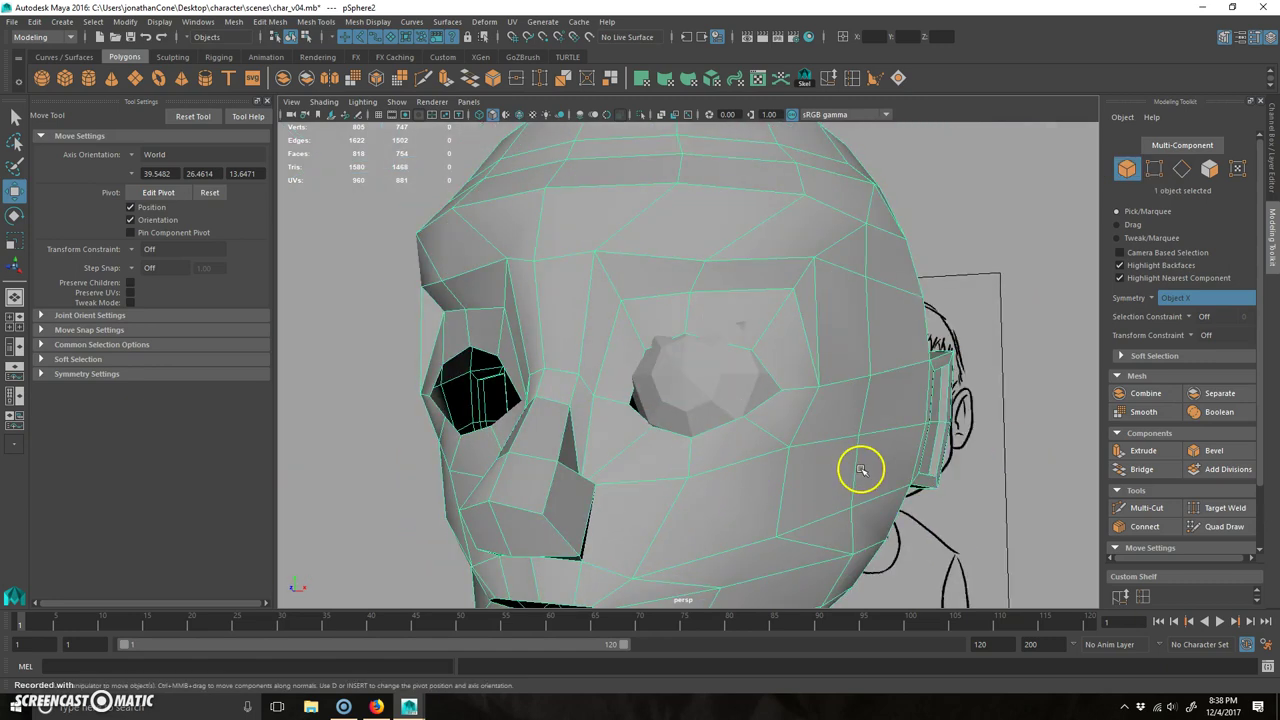
{"action": "key", "text": "3"}
{"action": "left_click", "coordinate": [1006, 391]}
{"action": "mouse_move", "coordinate": [1006, 391]}
{"action": "left_mouse_down", "text": "alt"}
{"action": "mouse_move", "coordinate": [749, 383]}
{"action": "mouse_move", "coordinate": [764, 461]}
{"action": "left_mouse_up", "text": "alt"}
{"action": "left_click", "coordinate": [749, 383]}
{"action": "left_click", "coordinate": [760, 513]}
{"action": "mouse_move", "coordinate": [760, 513]}
{"action": "left_mouse_down", "text": "alt"}
{"action": "mouse_move", "coordinate": [797, 514]}
{"action": "mouse_move", "coordinate": [863, 458]}
{"action": "mouse_move", "coordinate": [860, 403]}
{"action": "mouse_move", "coordinate": [766, 423]}
{"action": "mouse_move", "coordinate": [809, 503]}
{"action": "mouse_move", "coordinate": [876, 452]}
{"action": "mouse_move", "coordinate": [726, 411]}
{"action": "mouse_move", "coordinate": [869, 446]}
{"action": "mouse_move", "coordinate": [634, 434]}
{"action": "mouse_move", "coordinate": [557, 371]}
{"action": "mouse_move", "coordinate": [693, 411]}
{"action": "mouse_move", "coordinate": [806, 363]}
{"action": "mouse_move", "coordinate": [790, 413]}
{"action": "mouse_move", "coordinate": [651, 449]}
{"action": "mouse_move", "coordinate": [694, 409]}
{"action": "mouse_move", "coordinate": [754, 397]}
{"action": "mouse_move", "coordinate": [834, 418]}
{"action": "mouse_move", "coordinate": [611, 417]}
{"action": "mouse_move", "coordinate": [646, 460]}
{"action": "mouse_move", "coordinate": [737, 477]}
{"action": "mouse_move", "coordinate": [778, 471]}
{"action": "mouse_move", "coordinate": [694, 443]}
{"action": "mouse_move", "coordinate": [606, 369]}
{"action": "mouse_move", "coordinate": [770, 355]}
{"action": "left_mouse_up", "text": "alt"}
{"action": "key", "text": "1"}
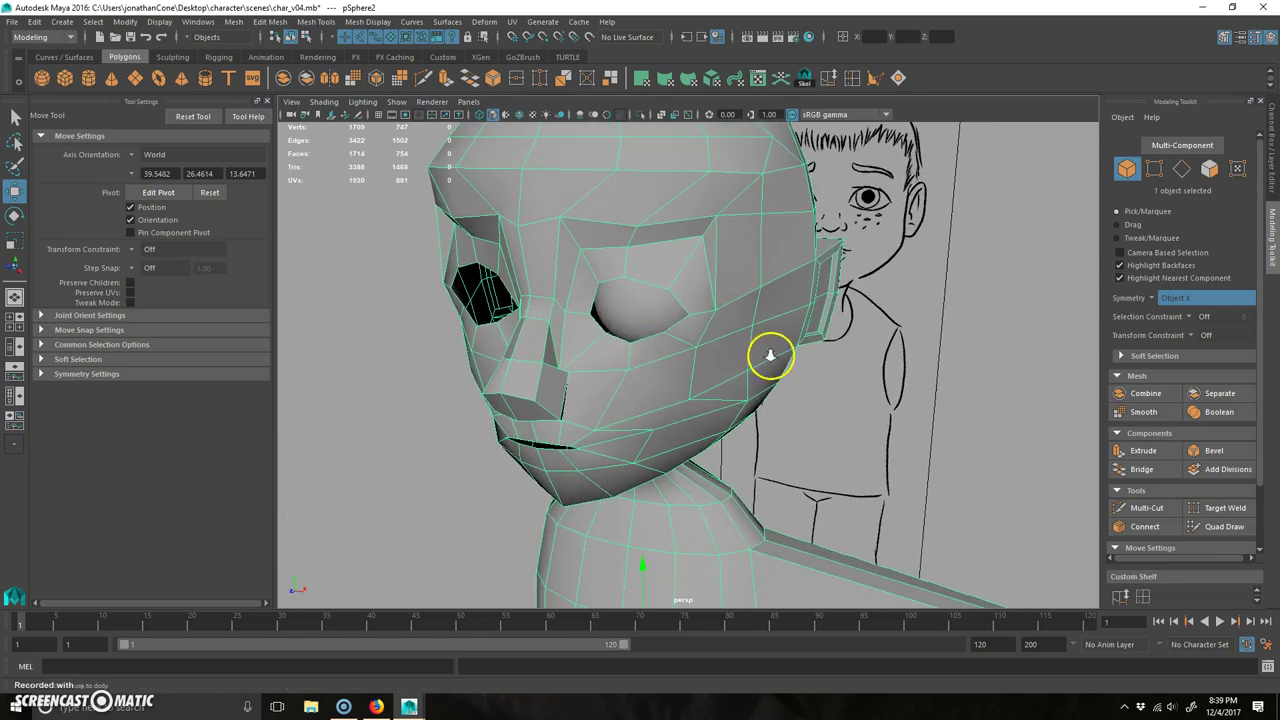
- Insert edge loops around the mouth opening with the Multi-Cut tool
{"action": "right_click_drag", "start_coordinate": [770, 355], "coordinate": [683, 393], "text": "alt"}
{"action": "left_click_drag", "start_coordinate": [658, 167], "coordinate": [635, 396], "text": "alt"}
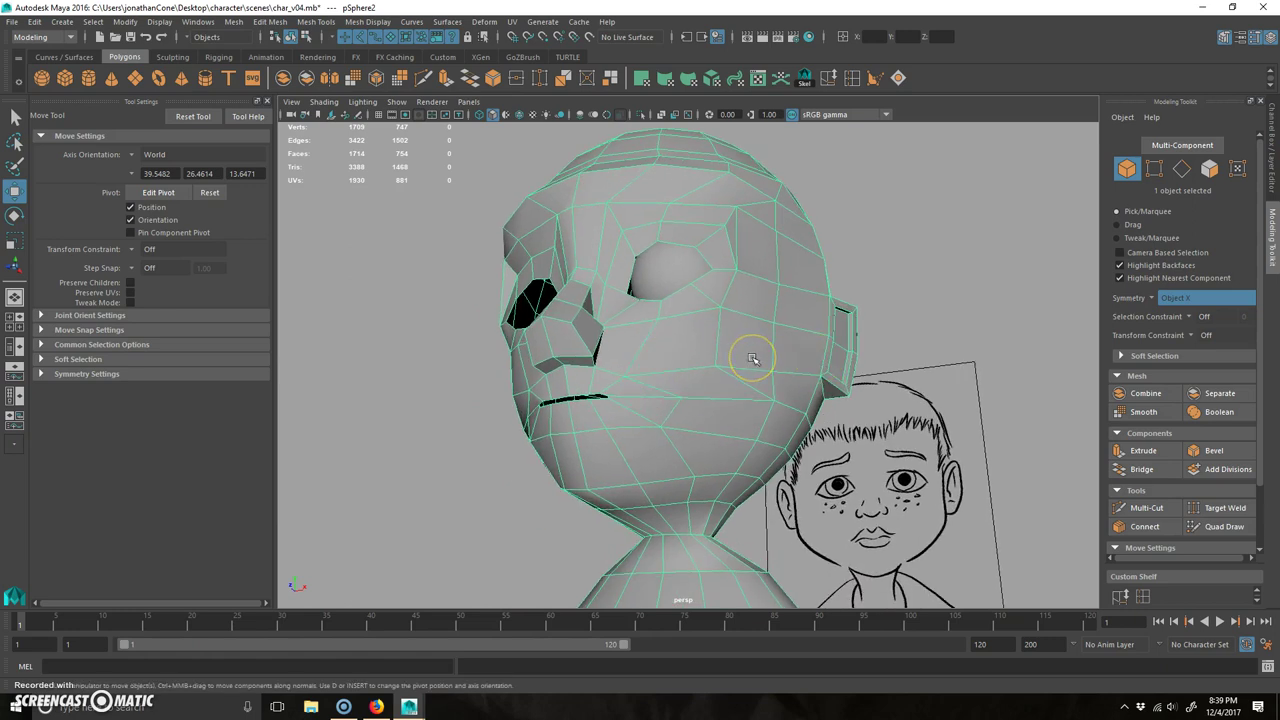
{"action": "left_click_drag", "start_coordinate": [716, 373], "coordinate": [763, 376], "text": "alt"}
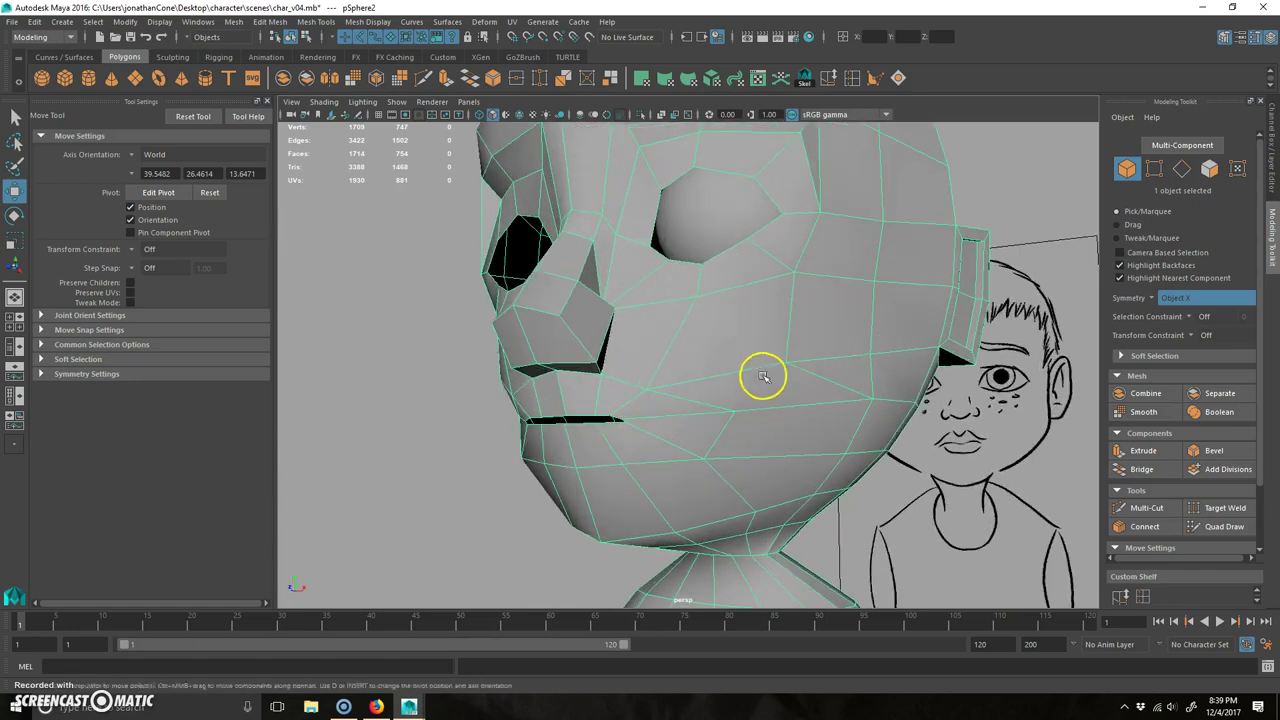
{"action": "mouse_move", "coordinate": [655, 430]}
{"action": "left_mouse_down", "text": "alt"}
{"action": "mouse_move", "coordinate": [577, 443]}
{"action": "mouse_move", "coordinate": [560, 430]}
{"action": "left_mouse_up", "text": "alt"}
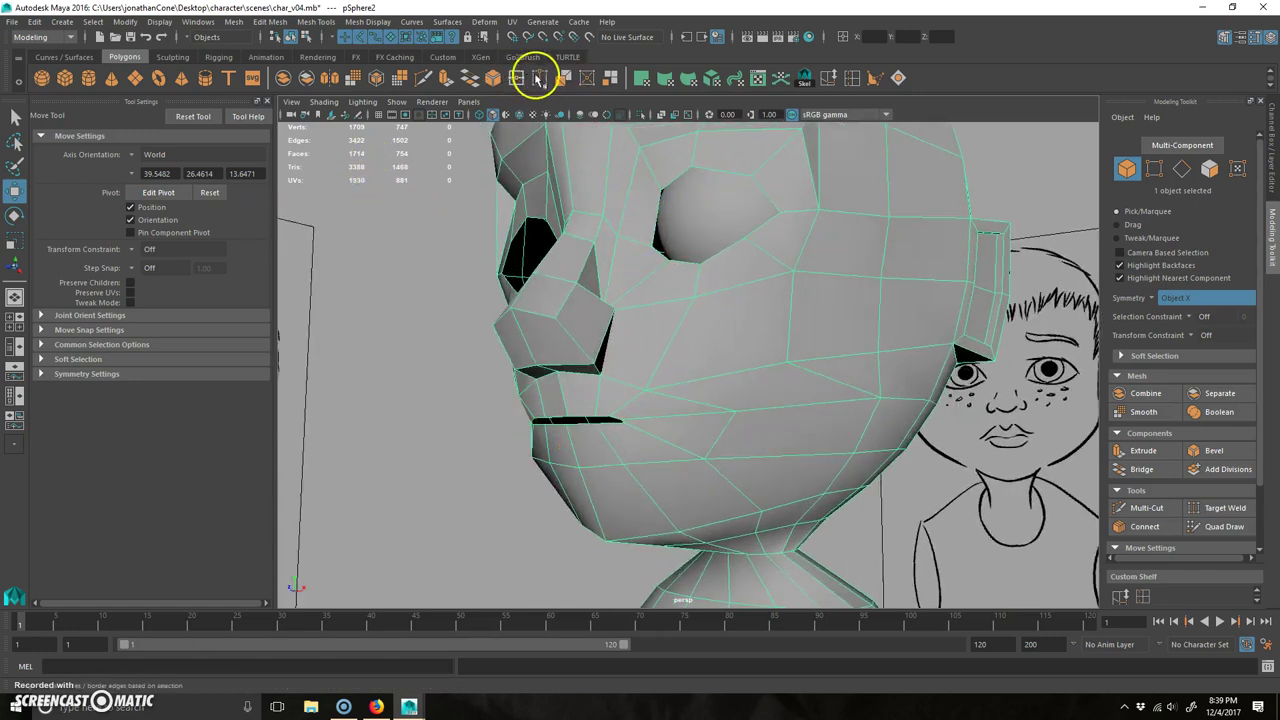
{"action": "left_click", "coordinate": [423, 78]}
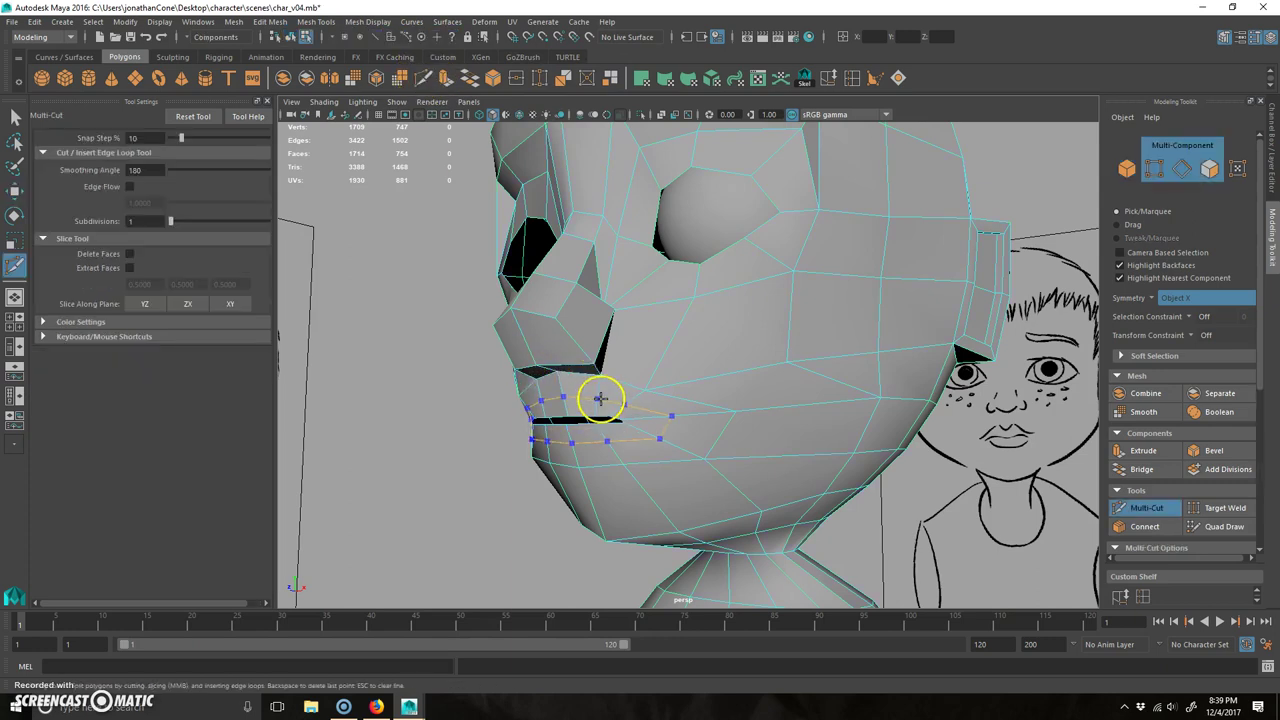
{"action": "left_click", "coordinate": [597, 384], "text": "ctrl"}
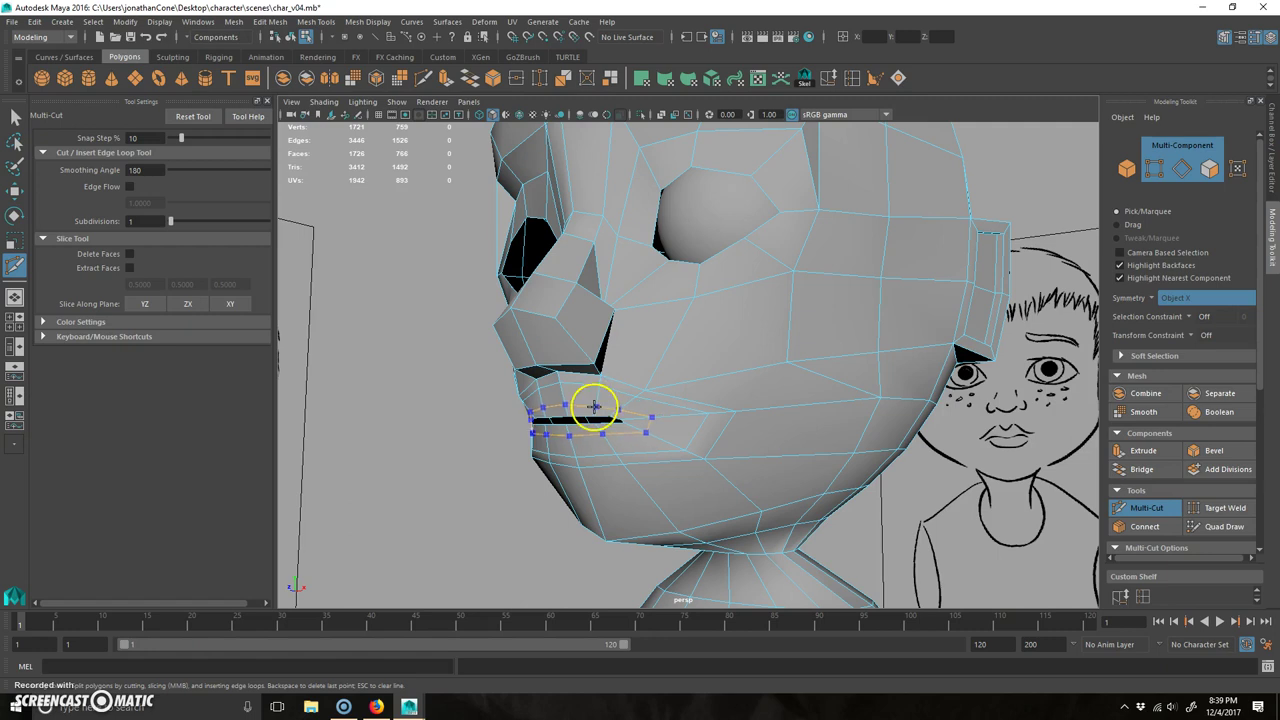
- Insert two edge loops around the eye opening and leave the Multi-Cut tool
{"action": "left_click_drag", "start_coordinate": [727, 274], "coordinate": [729, 341], "text": "alt"}
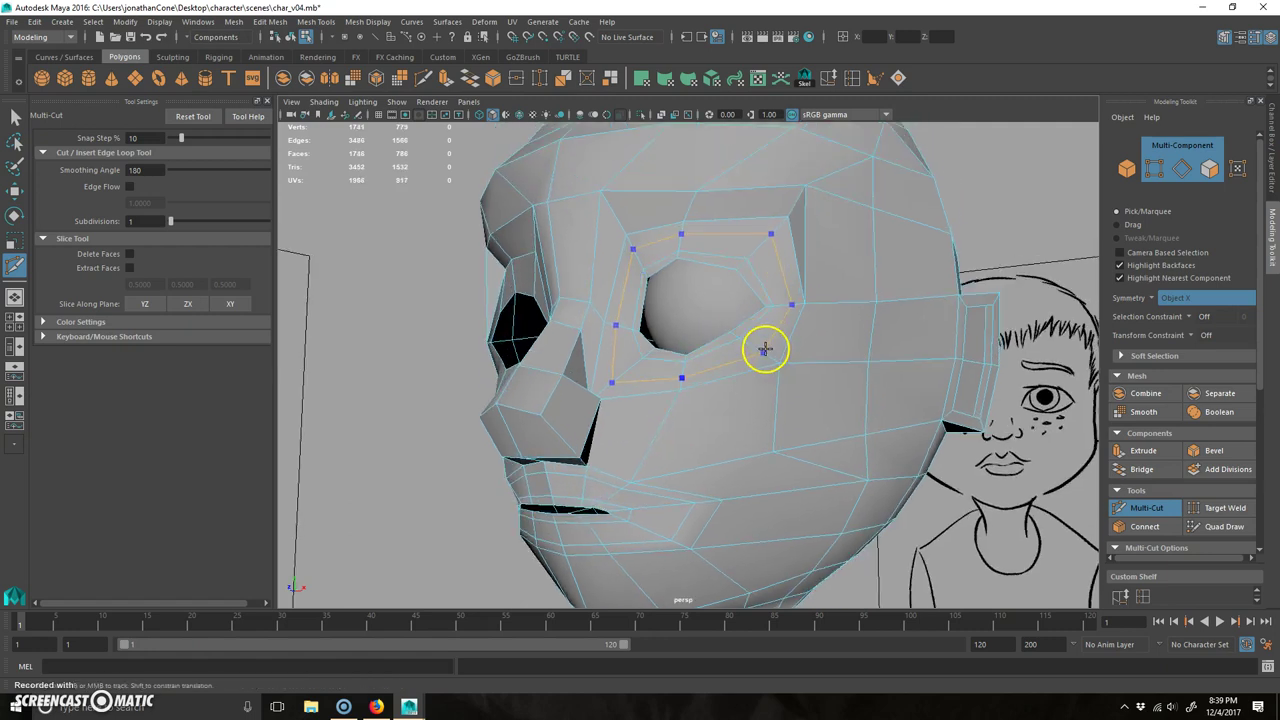
{"action": "left_click_drag", "start_coordinate": [755, 428], "coordinate": [510, 410], "text": "alt"}
{"action": "key", "text": "q"}
- Select the upper and outer edges of the outer loop around the eye and reposition them with the Move tool
{"action": "left_click_drag", "start_coordinate": [649, 406], "coordinate": [725, 400], "text": "alt"}
{"action": "right_click_drag", "start_coordinate": [546, 371], "coordinate": [634, 394], "text": "alt"}
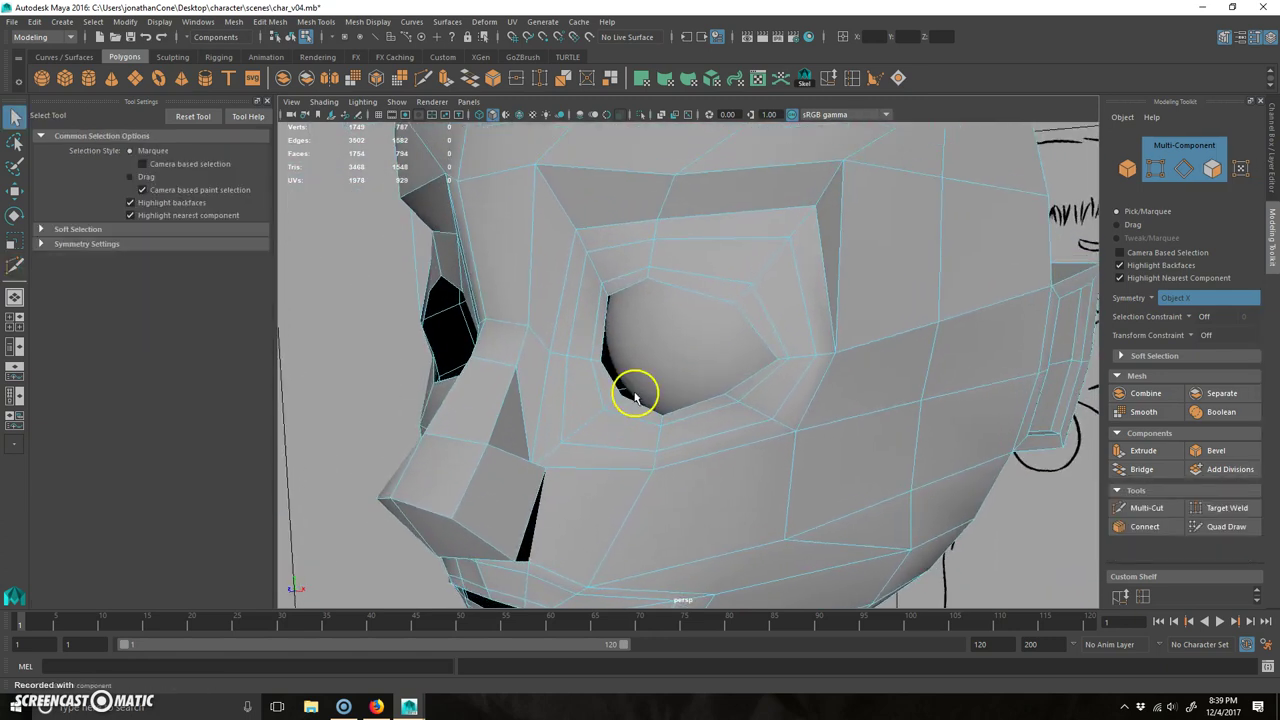
{"action": "mouse_move", "coordinate": [640, 280]}
{"action": "left_mouse_down", "text": "alt"}
{"action": "mouse_move", "coordinate": [620, 305]}
{"action": "mouse_move", "coordinate": [797, 288]}
{"action": "left_mouse_up", "text": "alt"}
{"action": "double_click", "coordinate": [601, 256]}
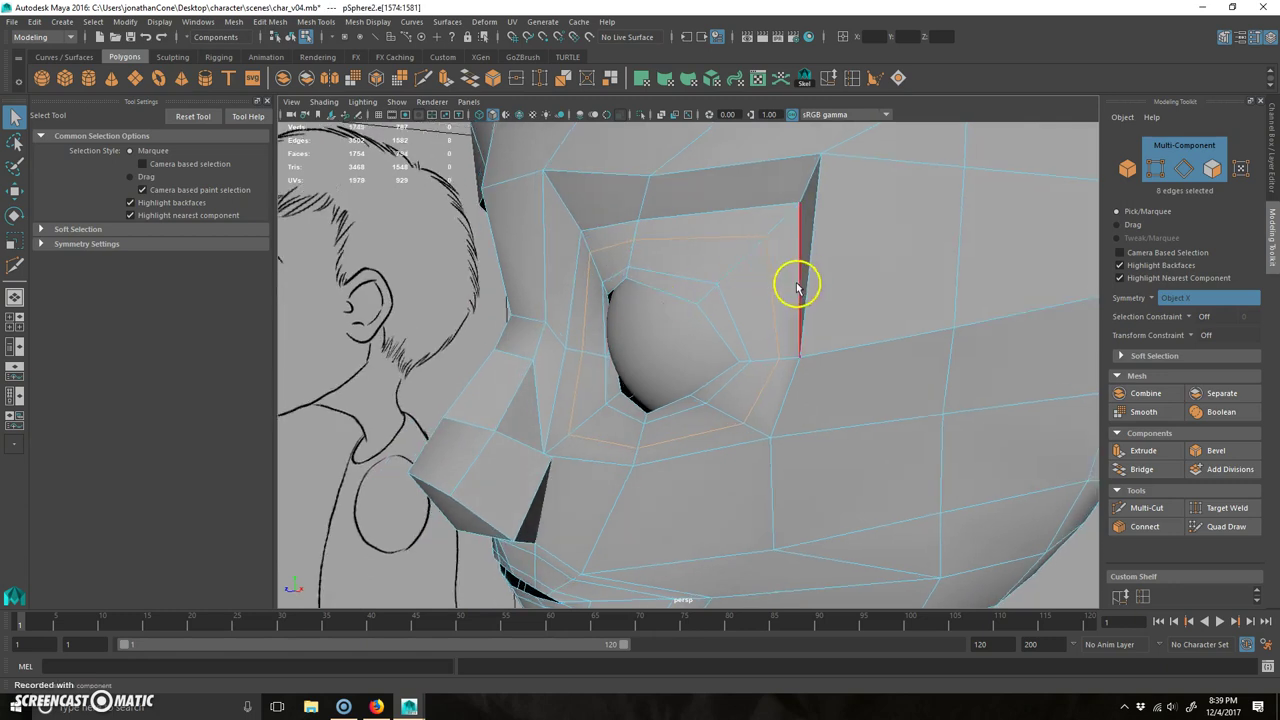
{"action": "double_click", "coordinate": [587, 305], "text": "shift"}
{"action": "left_click_drag", "start_coordinate": [593, 306], "coordinate": [711, 337], "text": "alt"}
{"action": "key", "text": "w"}
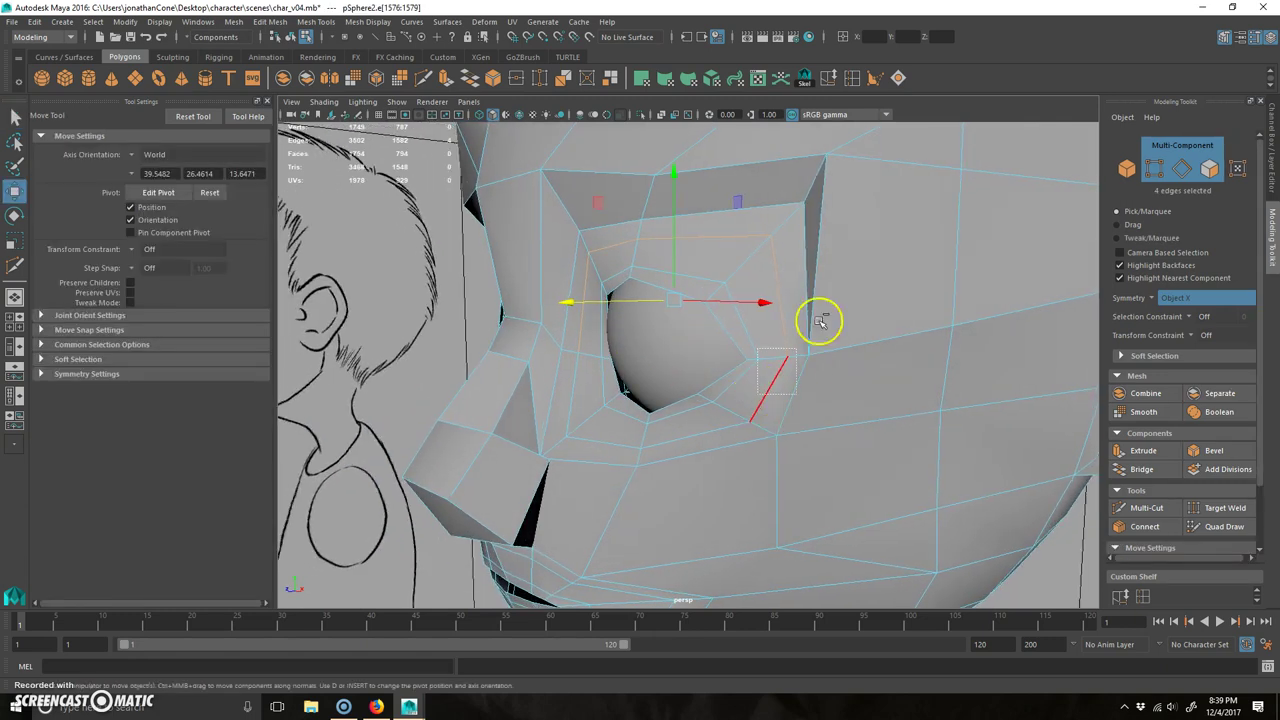
{"action": "left_click_drag", "start_coordinate": [850, 330], "coordinate": [734, 377], "text": "alt"}
- Select the brow ridge edges above the eye and reposition them to shape the upper socket
{"action": "mouse_move", "coordinate": [639, 358]}
{"action": "left_mouse_down", "text": "alt"}
{"action": "mouse_move", "coordinate": [529, 314]}
{"action": "mouse_move", "coordinate": [543, 229]}
{"action": "mouse_move", "coordinate": [626, 294]}
{"action": "mouse_move", "coordinate": [737, 294]}
{"action": "mouse_move", "coordinate": [580, 294]}
{"action": "mouse_move", "coordinate": [674, 205]}
{"action": "left_mouse_up", "text": "alt"}
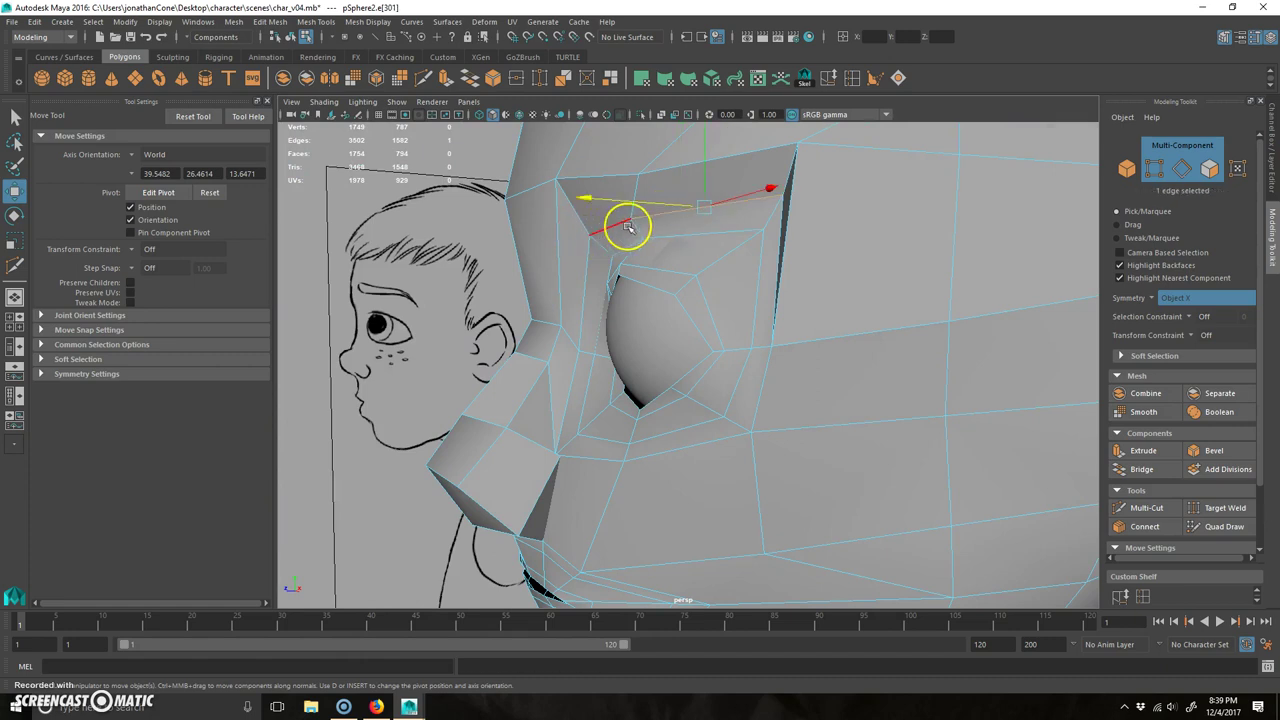
{"action": "left_click", "coordinate": [619, 226], "text": "shift"}
{"action": "mouse_move", "coordinate": [619, 226]}
{"action": "left_mouse_down", "text": "alt"}
{"action": "mouse_move", "coordinate": [522, 211]}
{"action": "mouse_move", "coordinate": [620, 210]}
{"action": "left_mouse_up", "text": "alt"}
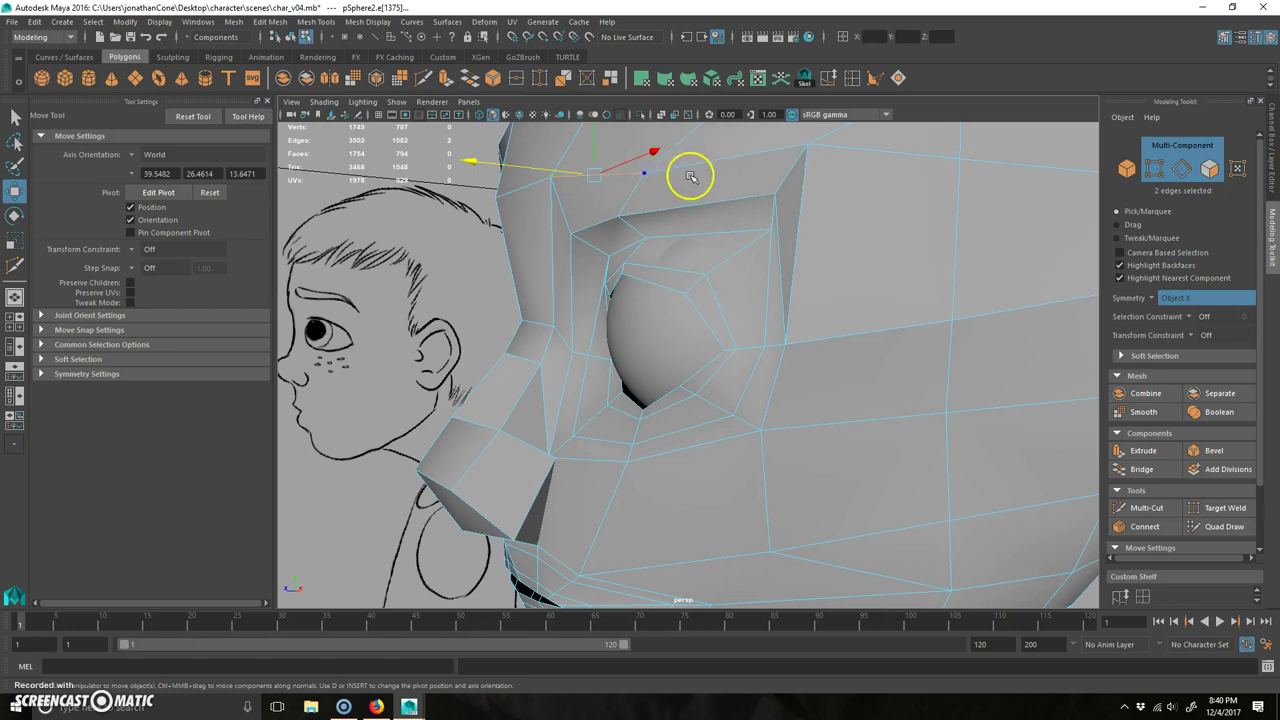
- Switch to vertex editing and adjust the depth of the vertices above the eye
{"action": "key", "text": "F9"}
{"action": "left_click_drag", "start_coordinate": [688, 179], "coordinate": [597, 212], "text": "alt"}
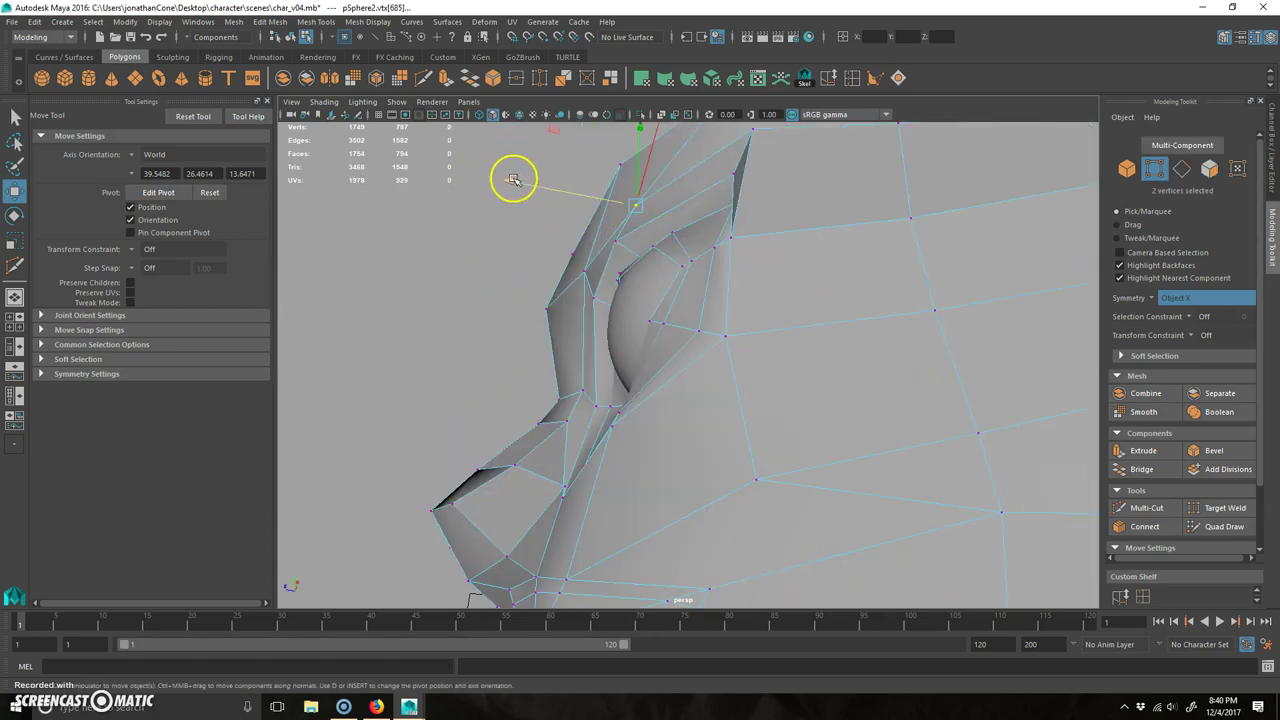
{"action": "left_click_drag", "start_coordinate": [489, 177], "coordinate": [828, 375], "text": "alt"}
{"action": "left_click", "coordinate": [708, 338]}
{"action": "left_click_drag", "start_coordinate": [933, 339], "coordinate": [941, 338]}
- Select further vertices around the eye socket, turn on soft selection and reshape the area around the eyeball
{"action": "scroll", "coordinate": [852, 363], "scroll_direction": "up", "scroll_amount": 3}
{"action": "left_click_drag", "start_coordinate": [852, 363], "coordinate": [807, 436], "text": "alt"}
{"action": "left_click", "coordinate": [814, 423], "text": "shift"}
{"action": "left_click", "coordinate": [808, 412], "text": "shift"}
{"action": "key", "text": "3"}
{"action": "key", "text": "1"}
{"action": "key", "text": "b"}
{"action": "left_click_drag", "start_coordinate": [840, 391], "coordinate": [888, 447]}
{"action": "mouse_move", "coordinate": [884, 491]}
{"action": "middle_mouse_down"}
{"action": "mouse_move", "coordinate": [852, 472]}
{"action": "mouse_move", "coordinate": [867, 499]}
{"action": "middle_mouse_up"}
- Move the vertex at the upper outer corner of the eye socket using soft selection
{"action": "left_click_drag", "start_coordinate": [867, 499], "coordinate": [655, 390], "text": "alt"}
{"action": "left_click", "coordinate": [848, 322]}
{"action": "left_click_drag", "start_coordinate": [737, 346], "coordinate": [711, 294], "text": "alt"}
{"action": "left_click", "coordinate": [707, 290]}
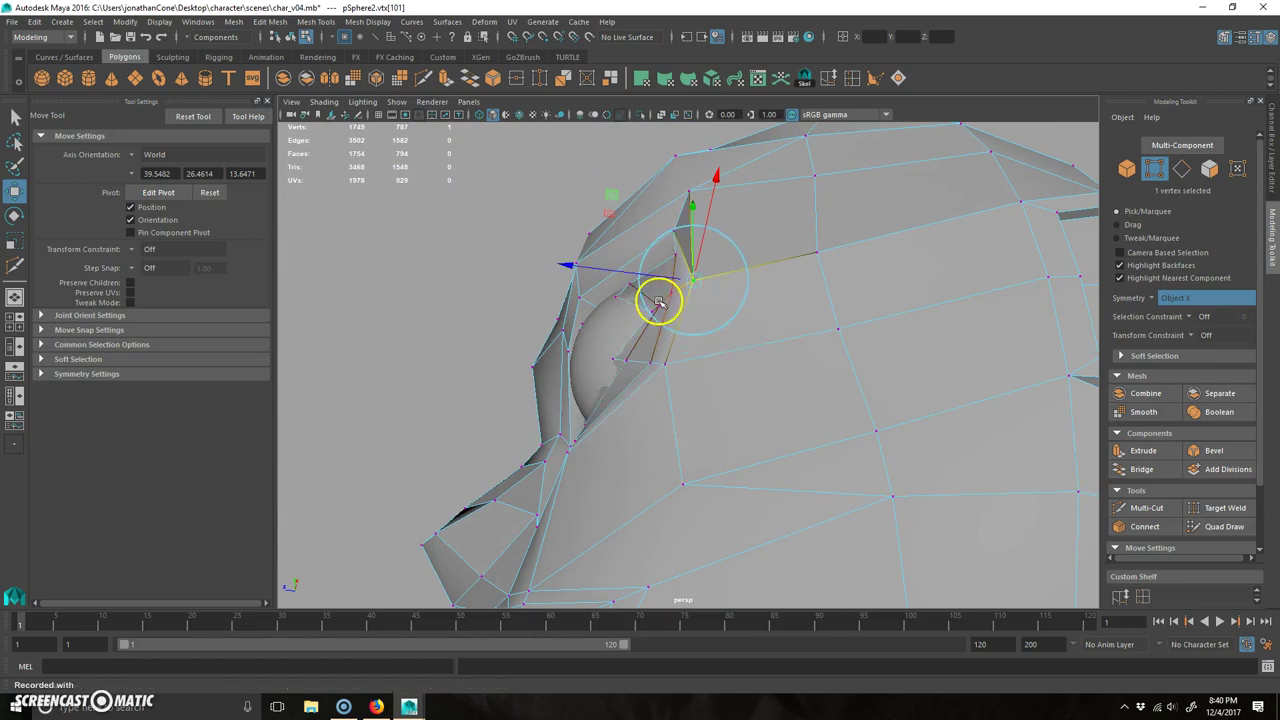
{"action": "left_click_drag", "start_coordinate": [593, 273], "coordinate": [598, 274]}
- Adjust the individual vertices of the loop along the upper outer side of the eye
{"action": "left_click_drag", "start_coordinate": [605, 280], "coordinate": [788, 356], "text": "alt"}
{"action": "right_click_drag", "start_coordinate": [788, 356], "coordinate": [857, 326]}
{"action": "left_click_drag", "start_coordinate": [790, 362], "coordinate": [806, 437], "text": "alt"}
{"action": "mouse_move", "coordinate": [741, 543]}
{"action": "left_mouse_down", "text": "alt"}
{"action": "mouse_move", "coordinate": [674, 511]}
{"action": "mouse_move", "coordinate": [689, 477]}
{"action": "mouse_move", "coordinate": [820, 457]}
{"action": "mouse_move", "coordinate": [705, 445]}
{"action": "mouse_move", "coordinate": [749, 409]}
{"action": "mouse_move", "coordinate": [674, 371]}
{"action": "mouse_move", "coordinate": [697, 316]}
{"action": "mouse_move", "coordinate": [622, 299]}
{"action": "mouse_move", "coordinate": [741, 334]}
{"action": "mouse_move", "coordinate": [871, 266]}
{"action": "mouse_move", "coordinate": [897, 309]}
{"action": "mouse_move", "coordinate": [711, 369]}
{"action": "mouse_move", "coordinate": [797, 374]}
{"action": "mouse_move", "coordinate": [585, 405]}
{"action": "mouse_move", "coordinate": [689, 389]}
{"action": "left_mouse_up", "text": "alt"}
{"action": "left_click", "coordinate": [695, 280]}
{"action": "left_click", "coordinate": [880, 262]}
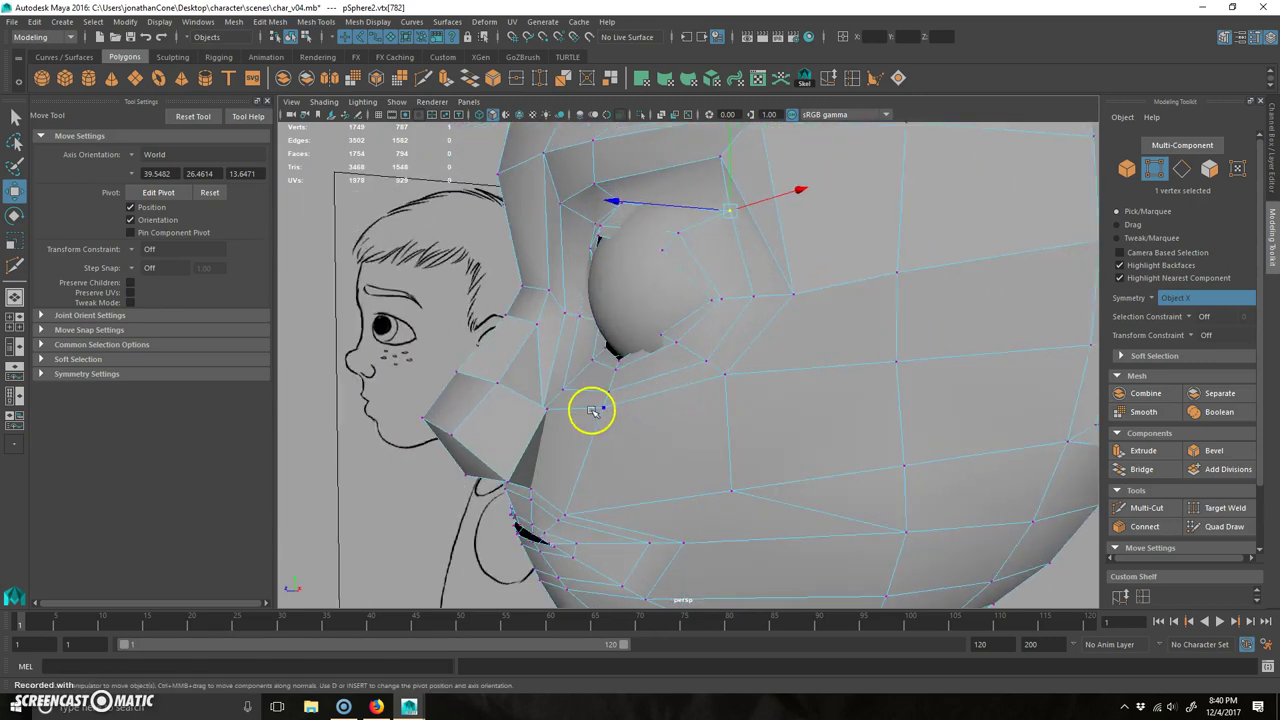
- Reposition the vertex just below the outer corner of the eye and check it in profile
{"action": "left_click", "coordinate": [593, 410], "text": "shift"}
{"action": "left_click_drag", "start_coordinate": [593, 410], "coordinate": [711, 453], "text": "alt"}
{"action": "left_click_drag", "start_coordinate": [757, 370], "coordinate": [914, 251], "text": "alt"}
{"action": "left_click", "coordinate": [786, 294], "text": "shift"}
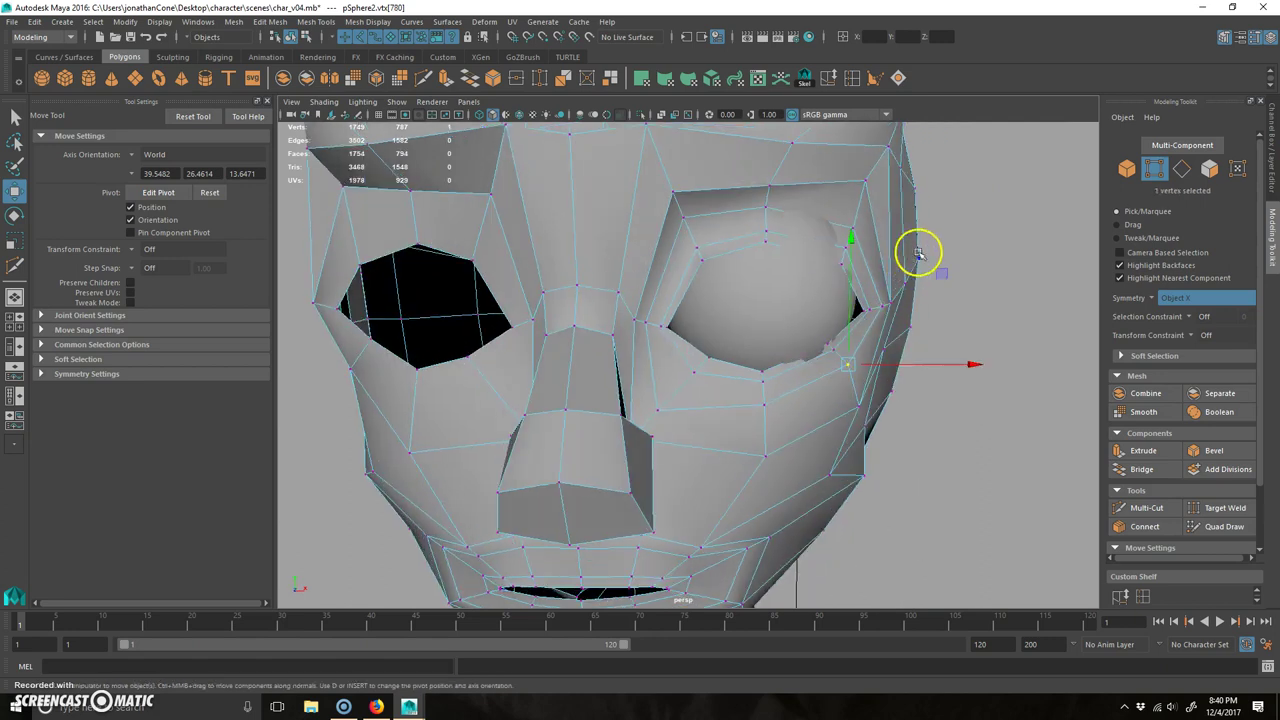
{"action": "left_click_drag", "start_coordinate": [945, 292], "coordinate": [946, 294]}
{"action": "left_click_drag", "start_coordinate": [1060, 425], "coordinate": [986, 409], "text": "alt"}
{"action": "right_click_drag", "start_coordinate": [986, 409], "coordinate": [777, 383], "text": "alt"}
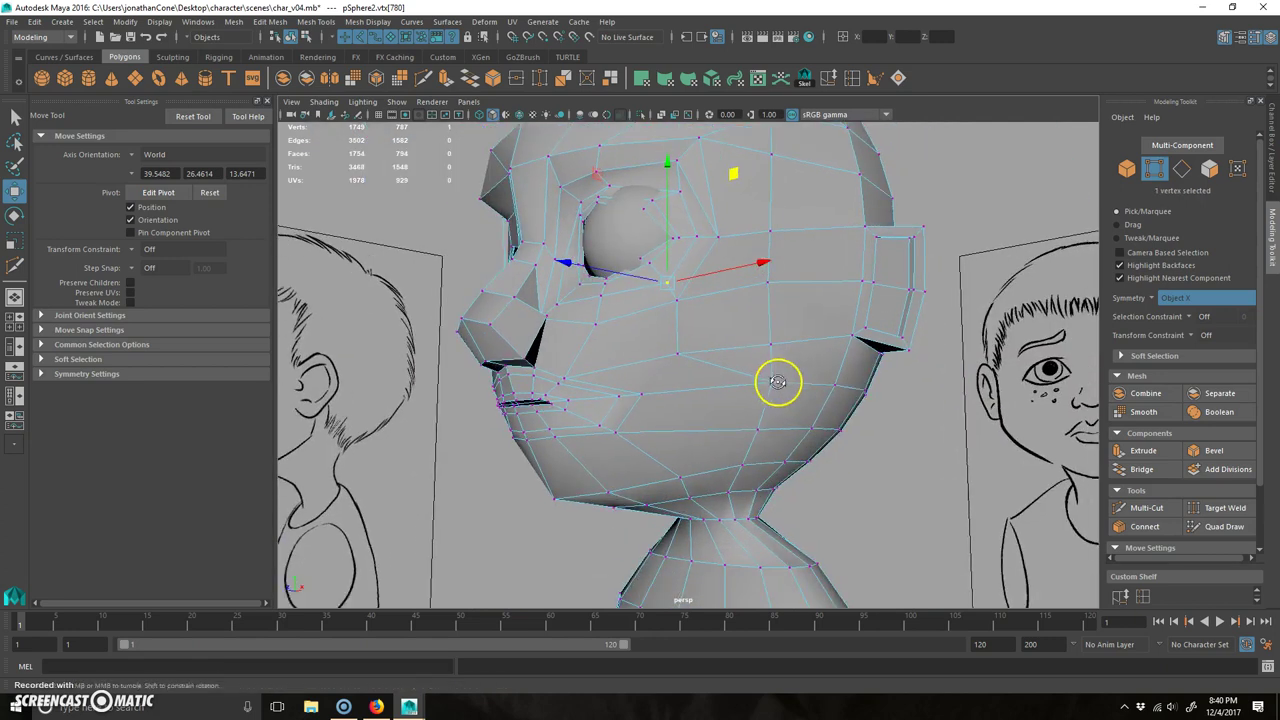
- Select the mirrored cheek vertices below the eyes and reposition them to fill out the cheeks
{"action": "left_click_drag", "start_coordinate": [777, 383], "coordinate": [820, 381], "text": "alt"}
{"action": "left_click", "coordinate": [694, 363]}
{"action": "left_click_drag", "start_coordinate": [694, 363], "coordinate": [828, 358], "text": "alt"}
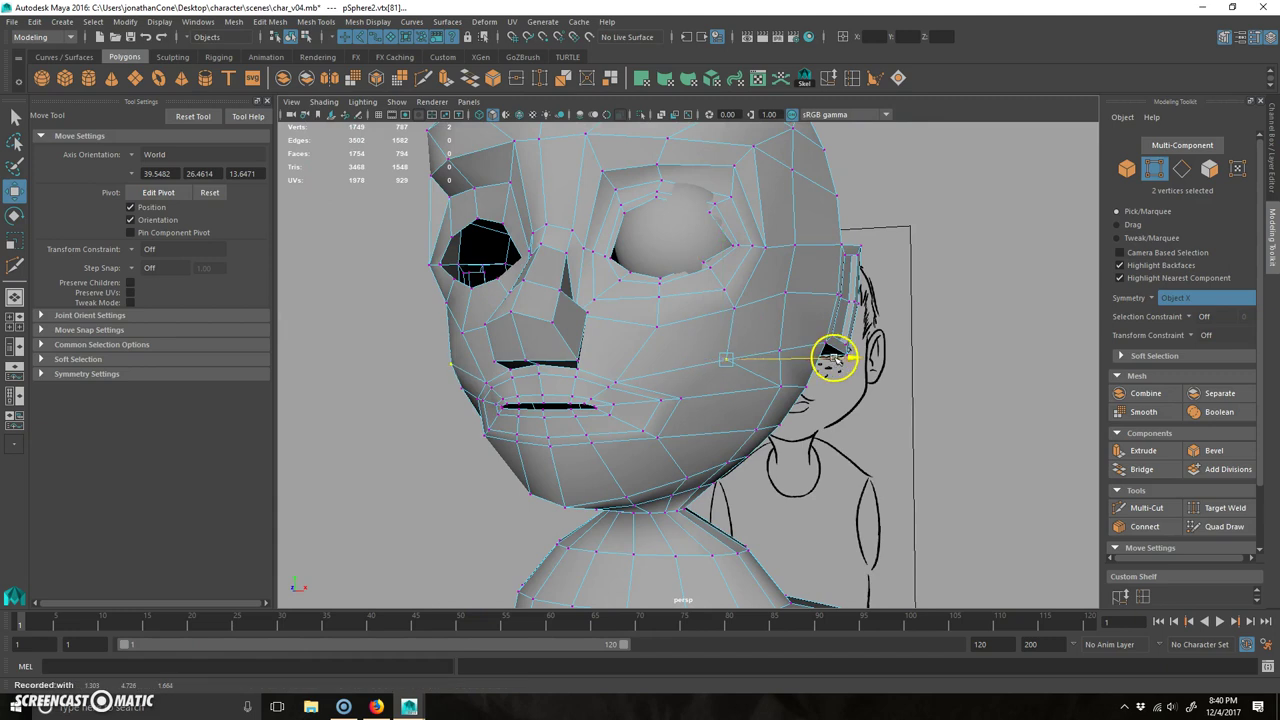
{"action": "left_click_drag", "start_coordinate": [830, 424], "coordinate": [751, 408], "text": "alt"}
{"action": "left_click_drag", "start_coordinate": [595, 385], "coordinate": [542, 417], "text": "alt"}
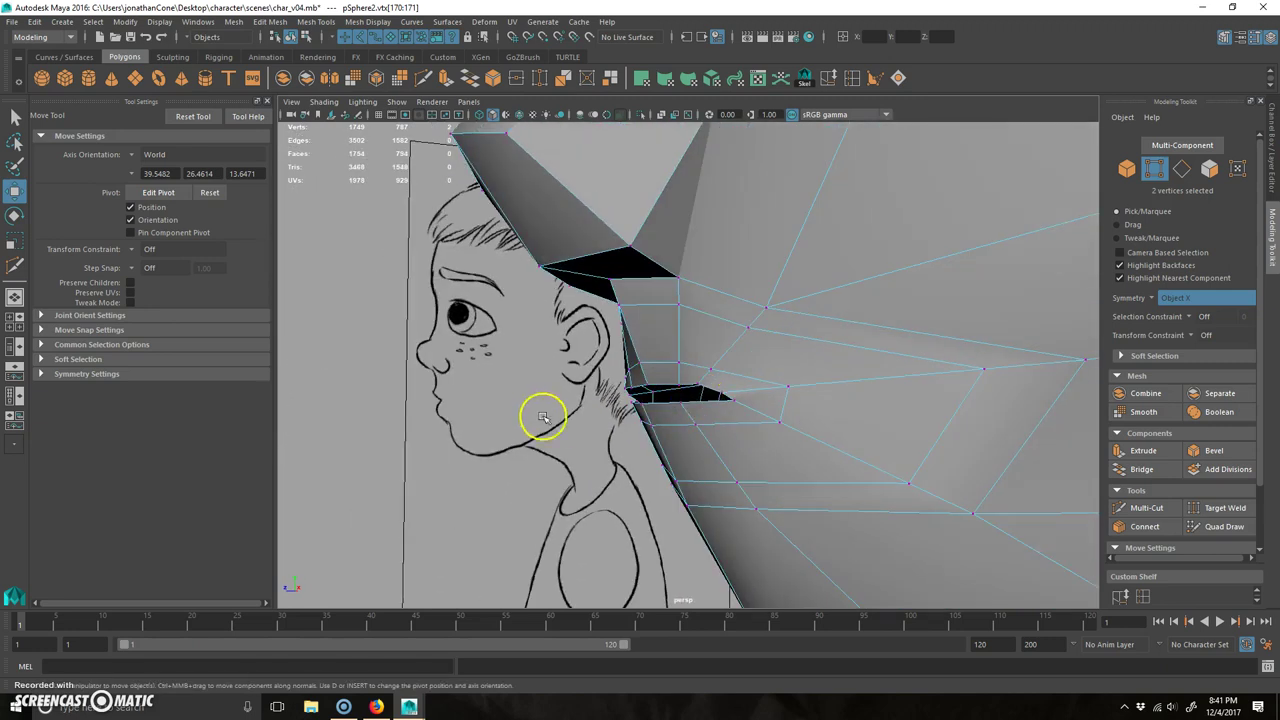
- Switch to edge editing, select the edges along the upper lip and reshape the lip's profile
{"action": "right_click_drag", "start_coordinate": [668, 377], "coordinate": [671, 362]}
{"action": "double_click", "coordinate": [665, 362]}
{"action": "left_click_drag", "start_coordinate": [665, 362], "coordinate": [718, 422], "text": "alt"}
{"action": "left_click_drag", "start_coordinate": [802, 418], "coordinate": [867, 437], "text": "alt"}
{"action": "mouse_move", "coordinate": [652, 403]}
{"action": "left_mouse_down", "text": "alt"}
{"action": "mouse_move", "coordinate": [600, 423]}
{"action": "mouse_move", "coordinate": [494, 391]}
{"action": "mouse_move", "coordinate": [737, 457]}
{"action": "mouse_move", "coordinate": [877, 457]}
{"action": "mouse_move", "coordinate": [620, 457]}
{"action": "mouse_move", "coordinate": [653, 459]}
{"action": "left_mouse_up", "text": "alt"}
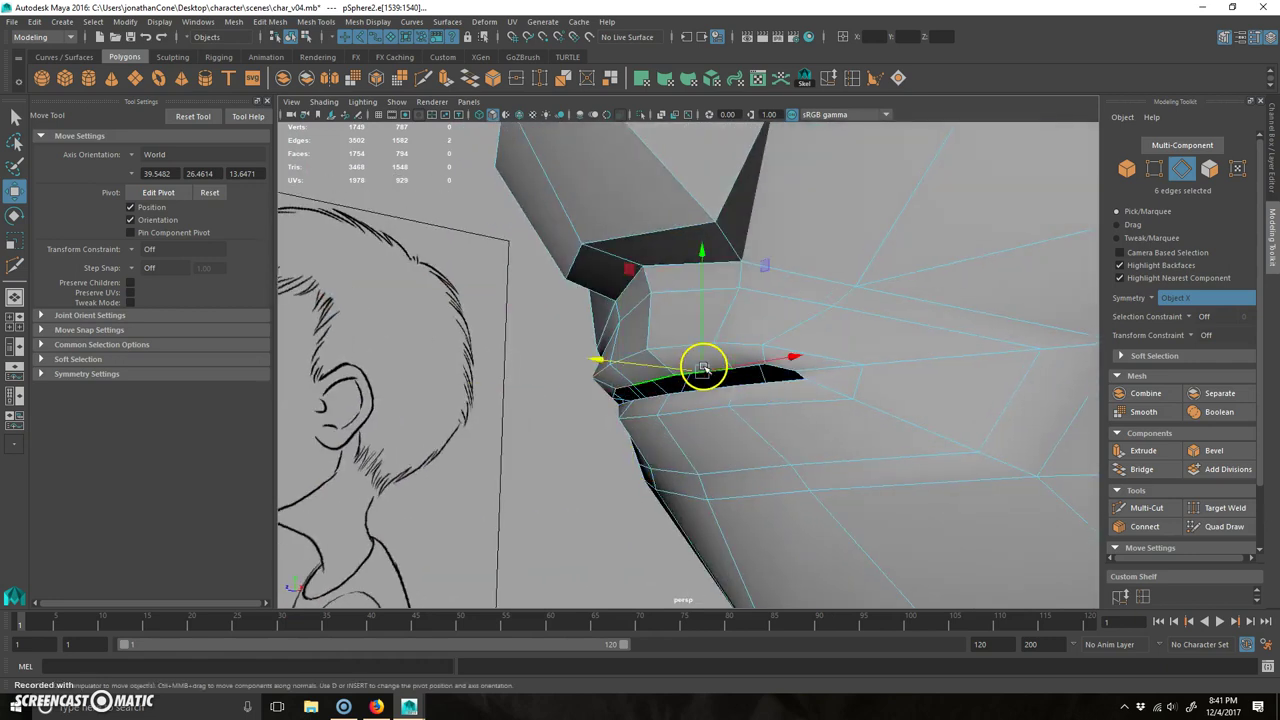
- Select the edge loop around the mouth opening and adjust its depth
{"action": "double_click", "coordinate": [703, 368]}
{"action": "left_click_drag", "start_coordinate": [703, 368], "coordinate": [702, 400], "text": "alt"}
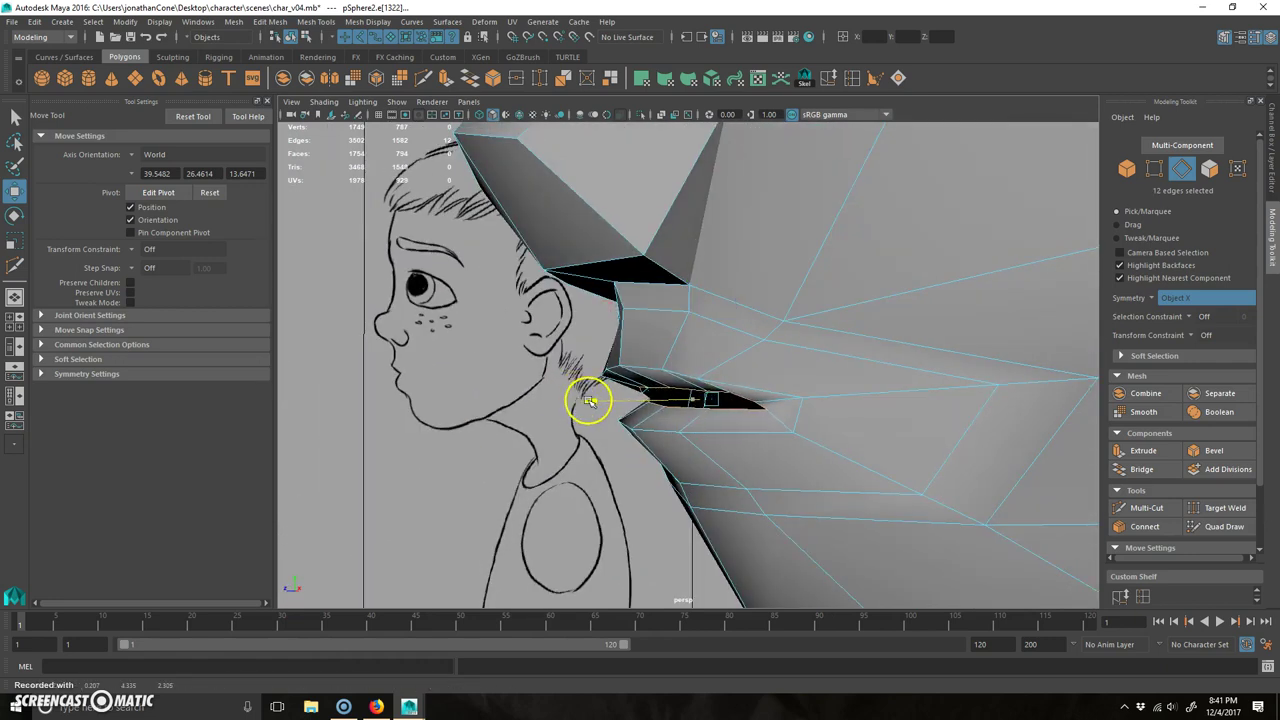
{"action": "left_click_drag", "start_coordinate": [595, 401], "coordinate": [811, 431], "text": "alt"}
- Return to object mode, select the head mesh and apply Soften Edge to it
{"action": "key", "text": "F8"}
{"action": "left_click_drag", "start_coordinate": [715, 513], "coordinate": [760, 451], "text": "alt"}
{"action": "left_click", "coordinate": [565, 356]}
{"action": "left_click", "coordinate": [462, 328]}
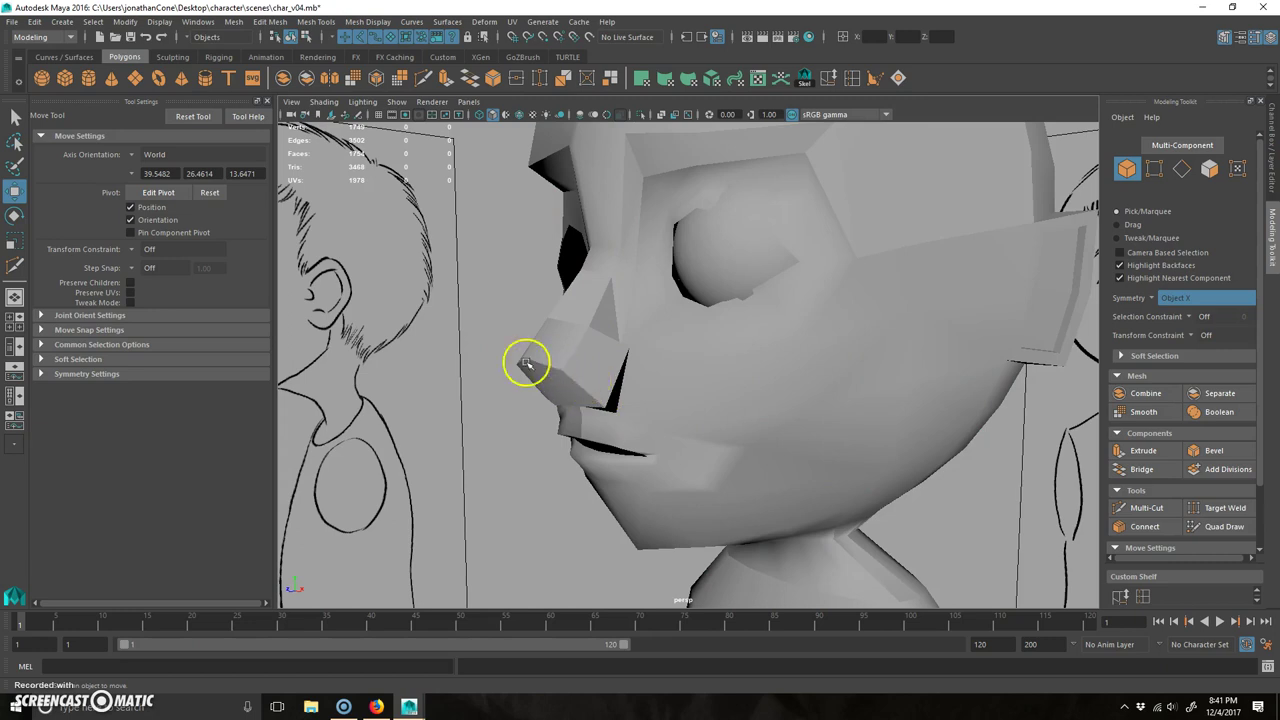
{"action": "scroll", "coordinate": [590, 389], "scroll_direction": "down", "scroll_amount": 3}
{"action": "left_click", "coordinate": [760, 405]}
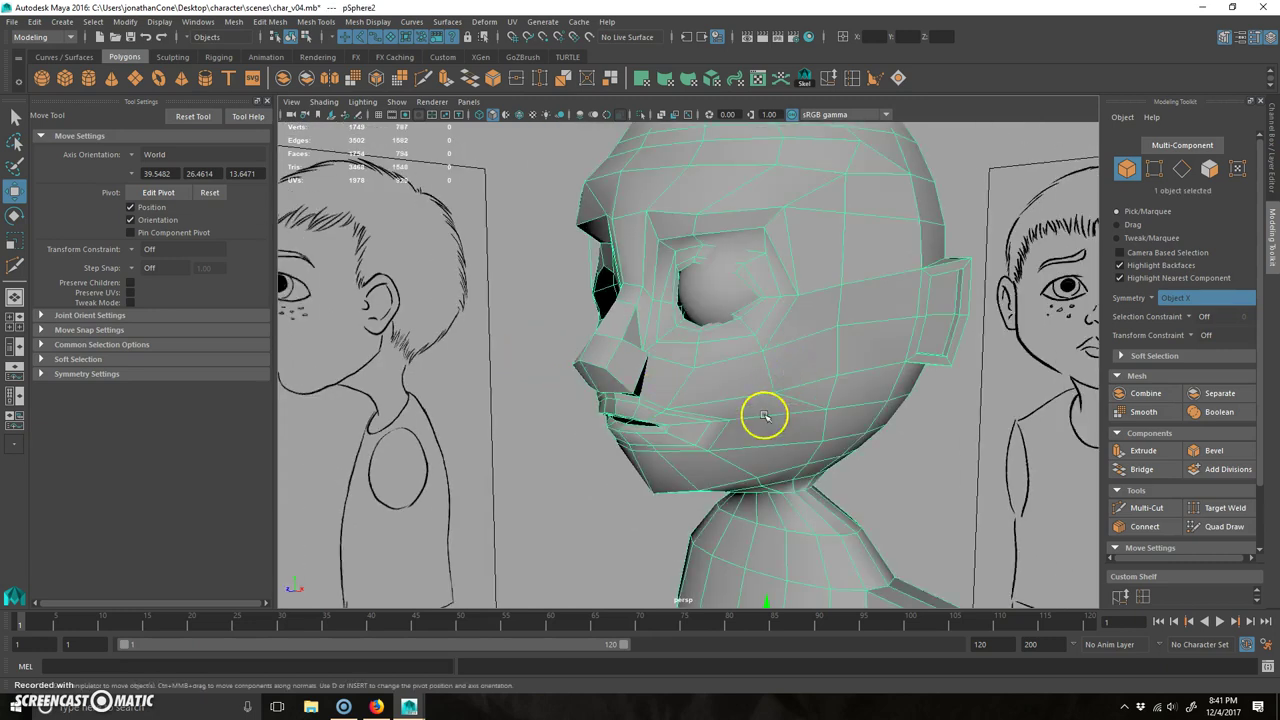
{"action": "left_click", "coordinate": [368, 22]}
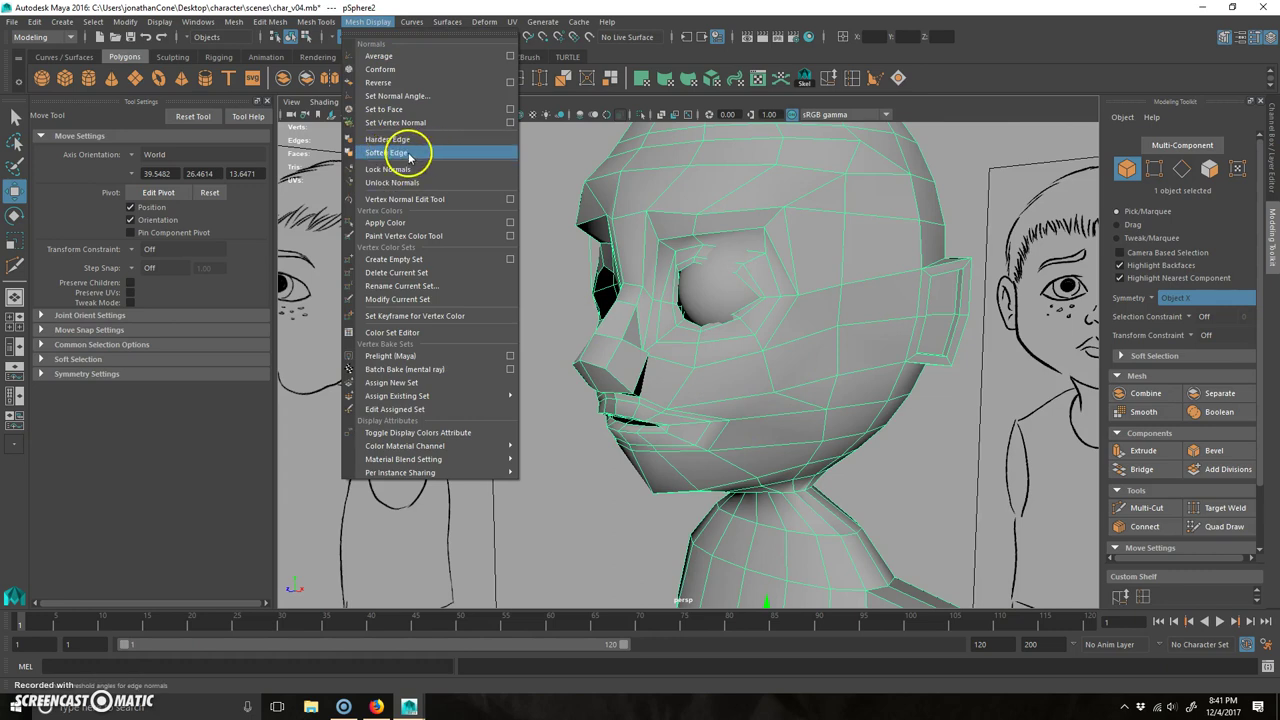
{"action": "left_click", "coordinate": [409, 156]}
{"action": "left_click", "coordinate": [552, 487]}
- Examine the softened head's shading and proportions from several angles and distances
{"action": "mouse_move", "coordinate": [632, 528]}
{"action": "left_mouse_down", "text": "alt"}
{"action": "mouse_move", "coordinate": [790, 527]}
{"action": "mouse_move", "coordinate": [640, 530]}
{"action": "left_mouse_up", "text": "alt"}
{"action": "left_click", "coordinate": [763, 392]}
{"action": "right_click_drag", "start_coordinate": [763, 394], "coordinate": [826, 377], "text": "alt"}
{"action": "left_click", "coordinate": [423, 310]}
{"action": "right_click_drag", "start_coordinate": [422, 390], "coordinate": [690, 392], "text": "alt"}
{"action": "left_click", "coordinate": [734, 460]}
{"action": "right_click_drag", "start_coordinate": [734, 460], "coordinate": [632, 474], "text": "alt"}
{"action": "middle_click_drag", "start_coordinate": [632, 474], "coordinate": [632, 439], "text": "alt"}
{"action": "left_click_drag", "start_coordinate": [632, 440], "coordinate": [632, 381], "text": "alt"}
{"action": "left_click", "coordinate": [914, 396]}
{"action": "left_click_drag", "start_coordinate": [834, 388], "coordinate": [809, 434], "text": "alt"}
{"action": "left_click", "coordinate": [686, 374]}
- Preview the smoothed head from the front and return to the unsmoothed display
{"action": "key", "text": "3"}
{"action": "left_click", "coordinate": [571, 491]}
{"action": "left_click_drag", "start_coordinate": [571, 491], "coordinate": [649, 520], "text": "alt"}
{"action": "middle_click_drag", "start_coordinate": [574, 408], "coordinate": [557, 443], "text": "alt"}
{"action": "right_click_drag", "start_coordinate": [590, 425], "coordinate": [728, 406], "text": "alt"}
{"action": "left_click", "coordinate": [660, 414]}
{"action": "key", "text": "1"}
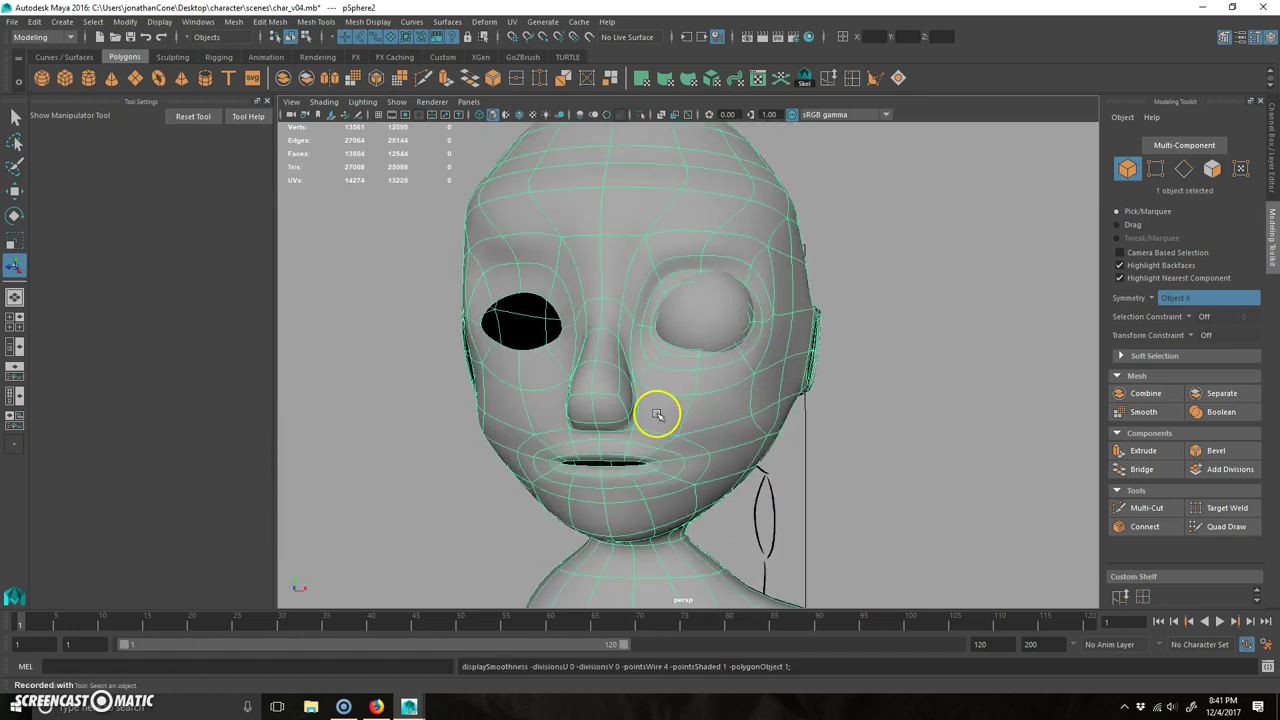
- Switch to edge editing and reposition the edges at the upper outer eyelid using soft selection
{"action": "right_click_drag", "start_coordinate": [595, 402], "coordinate": [743, 329], "text": "alt"}
{"action": "middle_click_drag", "start_coordinate": [607, 277], "coordinate": [562, 430], "text": "alt"}
{"action": "right_click_drag", "start_coordinate": [561, 429], "coordinate": [675, 429], "text": "alt"}
{"action": "left_click", "coordinate": [724, 374]}
{"action": "left_click", "coordinate": [762, 380]}
{"action": "right_click_drag", "start_coordinate": [774, 369], "coordinate": [774, 285]}
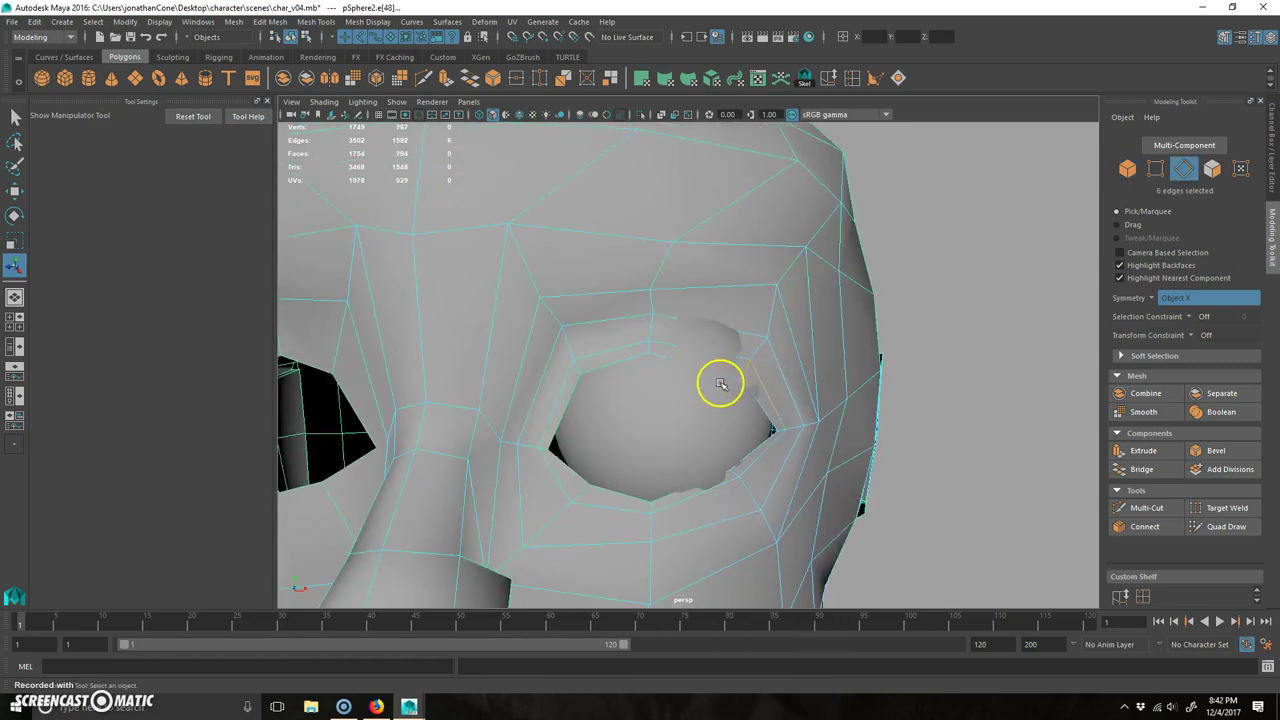
{"action": "key", "text": "w"}
{"action": "key", "text": "b"}
{"action": "middle_click_drag", "start_coordinate": [737, 371], "coordinate": [801, 354]}
{"action": "middle_click_drag", "start_coordinate": [835, 280], "coordinate": [830, 268]}
- Move the edges above the middle of the eye to round out the upper eyelid
{"action": "left_click", "coordinate": [650, 347]}
{"action": "middle_click_drag", "start_coordinate": [735, 259], "coordinate": [806, 221]}
{"action": "left_click", "coordinate": [718, 316]}
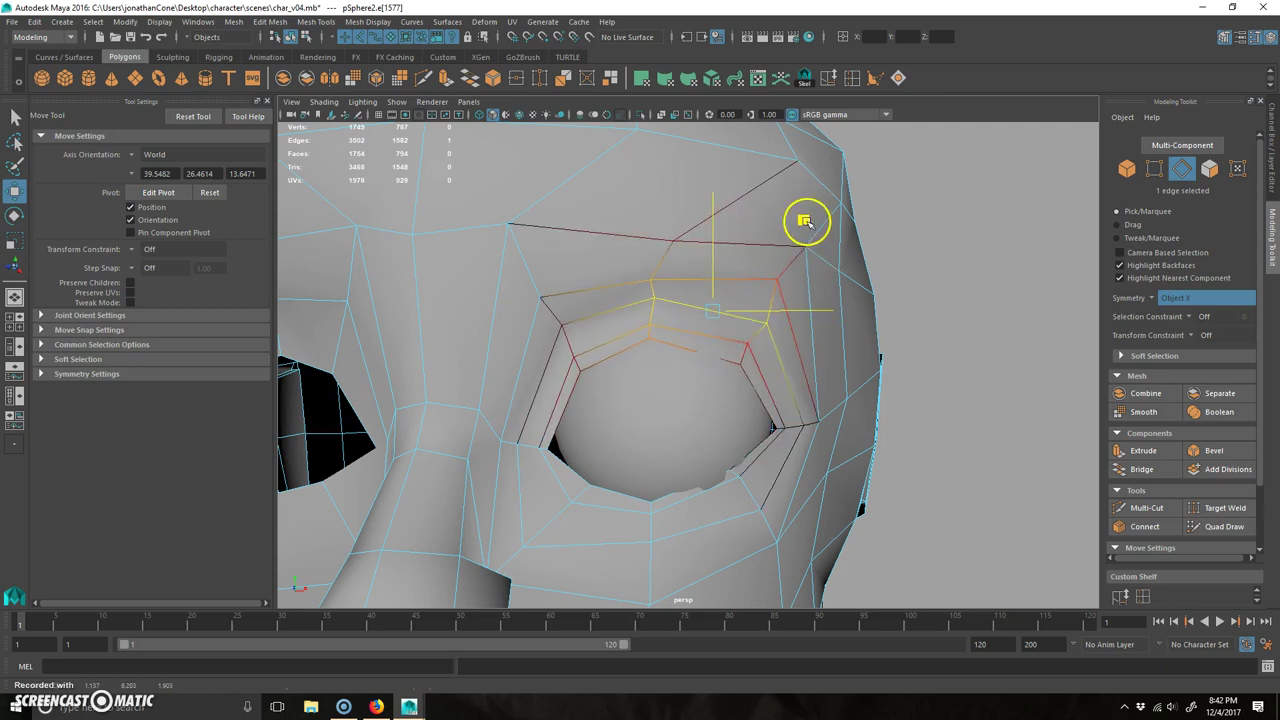
- Return to object mode, check the reshaped eyelid with the smooth preview and turn the preview off
{"action": "left_click", "coordinate": [818, 375]}
{"action": "right_click_drag", "start_coordinate": [823, 377], "coordinate": [884, 279]}
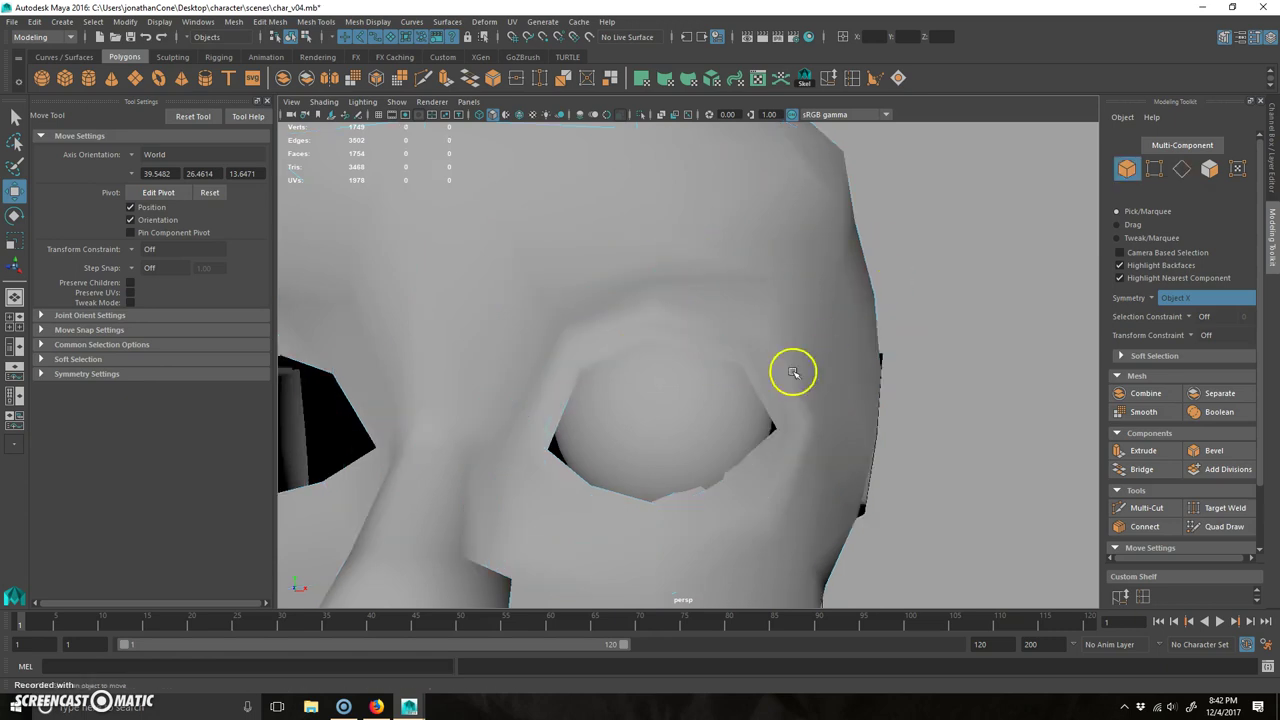
{"action": "left_click", "coordinate": [796, 373]}
{"action": "key", "text": "3"}
{"action": "left_click", "coordinate": [958, 377]}
{"action": "scroll", "coordinate": [823, 440], "scroll_direction": "down", "scroll_amount": 5}
{"action": "left_click_drag", "start_coordinate": [823, 440], "coordinate": [698, 293], "text": "alt"}
{"action": "left_click", "coordinate": [746, 336]}
{"action": "scroll", "coordinate": [738, 358], "scroll_direction": "up", "scroll_amount": 5}
{"action": "key", "text": "1"}
- Switch to vertex editing and reposition the vertices at the top center of the upper eyelid using soft selection
{"action": "right_click_drag", "start_coordinate": [699, 293], "coordinate": [649, 300]}
{"action": "left_click_drag", "start_coordinate": [649, 300], "coordinate": [819, 243], "text": "alt"}
{"action": "left_click", "coordinate": [707, 281]}
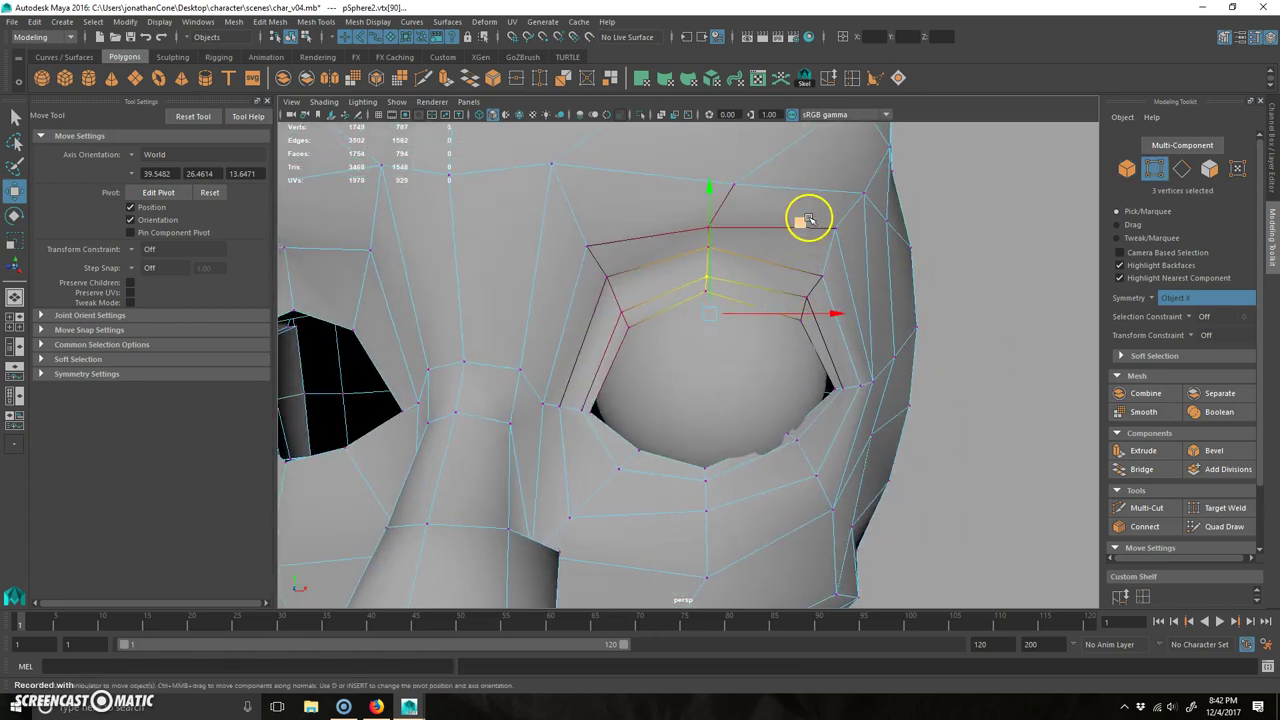
{"action": "left_click_drag", "start_coordinate": [810, 418], "coordinate": [734, 506], "text": "alt"}
- Fine-tune the individual vertices at the upper eyelid's center so the rim follows the eyeball
{"action": "left_click", "coordinate": [631, 276]}
{"action": "left_click_drag", "start_coordinate": [597, 334], "coordinate": [793, 238], "text": "alt"}
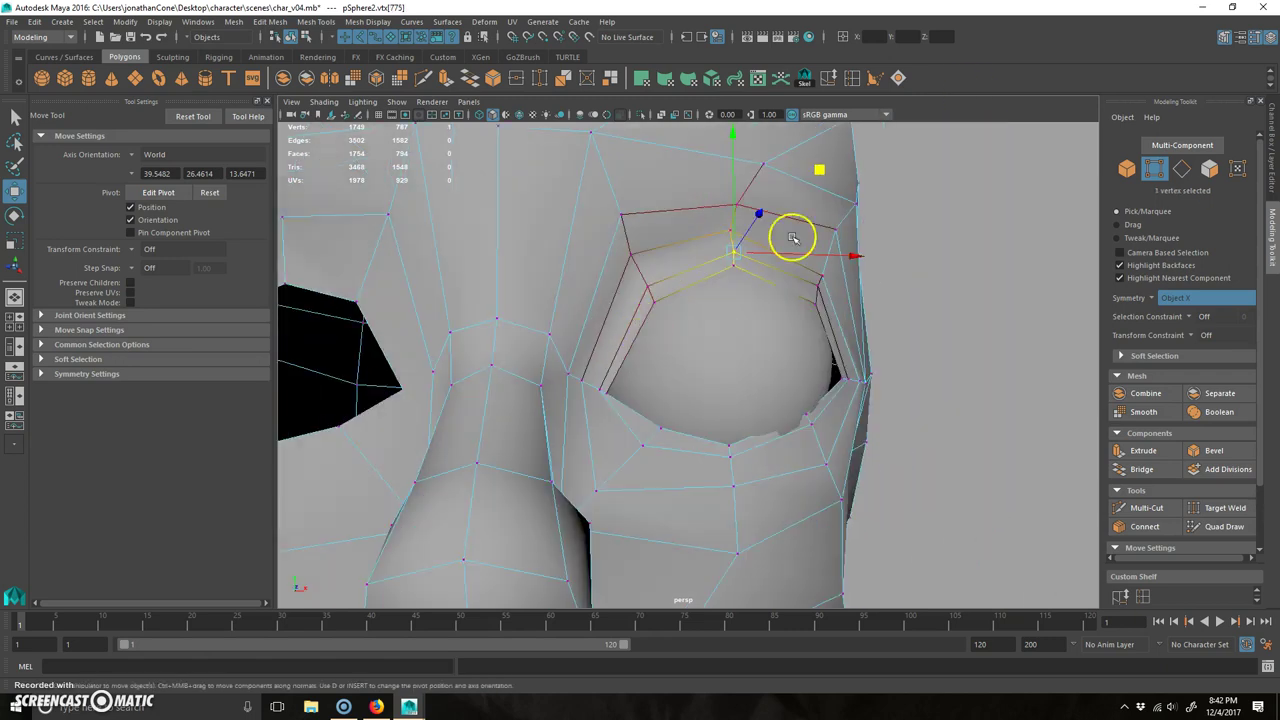
{"action": "left_click", "coordinate": [732, 267]}
{"action": "left_click_drag", "start_coordinate": [732, 267], "coordinate": [695, 282], "text": "alt"}
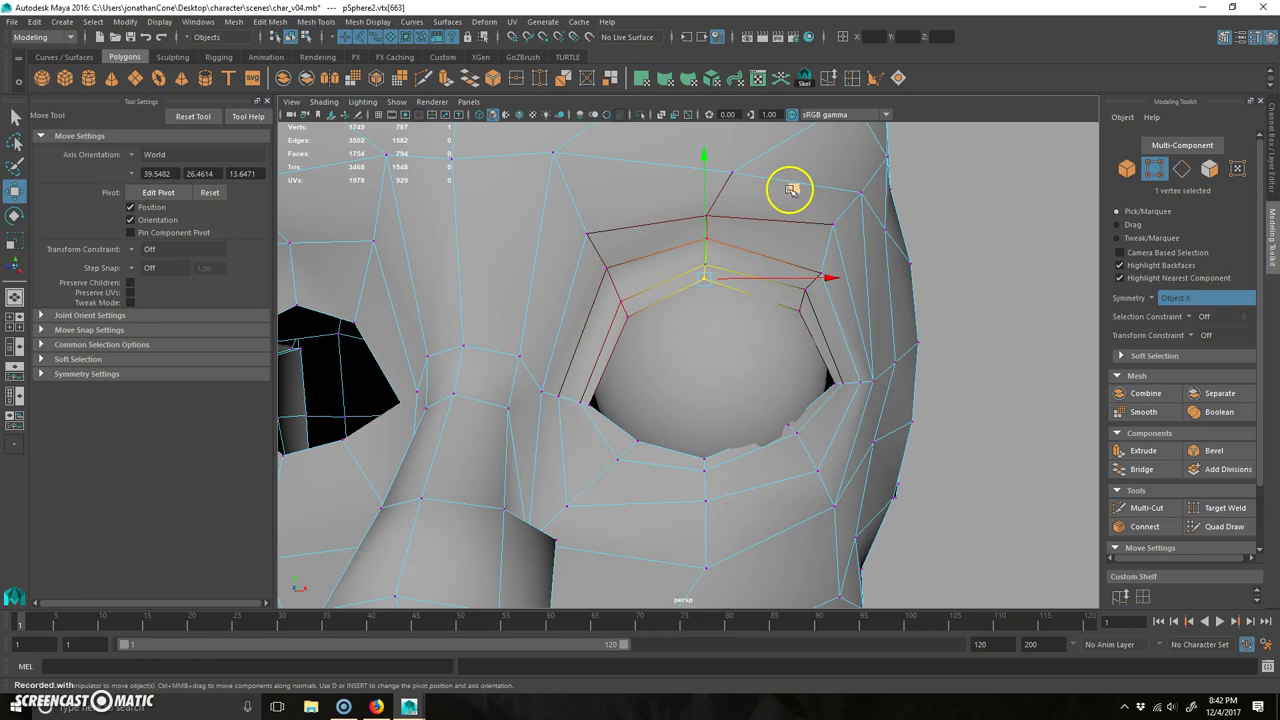
- Return to object mode, deselect the mesh and examine the reshaped upper eyelid around the eyeball
{"action": "left_click_drag", "start_coordinate": [793, 189], "coordinate": [828, 305], "text": "alt"}
{"action": "right_click_drag", "start_coordinate": [817, 380], "coordinate": [680, 415], "text": "alt"}
{"action": "left_click", "coordinate": [726, 451]}
{"action": "right_click_drag", "start_coordinate": [726, 451], "coordinate": [800, 408]}
{"action": "left_click", "coordinate": [937, 403]}
{"action": "left_click_drag", "start_coordinate": [937, 403], "coordinate": [850, 456], "text": "alt"}
{"action": "right_click_drag", "start_coordinate": [850, 456], "coordinate": [786, 463], "text": "alt"}
{"action": "middle_click_drag", "start_coordinate": [786, 463], "coordinate": [786, 409], "text": "alt"}
{"action": "left_click", "coordinate": [784, 407]}
- Select the body mesh and compare the head's overall shape with the reference sketches from several angles
{"action": "left_click_drag", "start_coordinate": [837, 394], "coordinate": [928, 408], "text": "alt"}
{"action": "right_click_drag", "start_coordinate": [829, 423], "coordinate": [994, 386], "text": "alt"}
{"action": "mouse_move", "coordinate": [994, 386]}
{"action": "left_mouse_down", "text": "alt"}
{"action": "mouse_move", "coordinate": [900, 423]}
{"action": "mouse_move", "coordinate": [749, 429]}
{"action": "mouse_move", "coordinate": [786, 437]}
{"action": "mouse_move", "coordinate": [720, 417]}
{"action": "mouse_move", "coordinate": [684, 440]}
{"action": "mouse_move", "coordinate": [791, 357]}
{"action": "mouse_move", "coordinate": [766, 417]}
{"action": "mouse_move", "coordinate": [883, 426]}
{"action": "mouse_move", "coordinate": [787, 411]}
{"action": "mouse_move", "coordinate": [817, 386]}
{"action": "mouse_move", "coordinate": [780, 414]}
{"action": "mouse_move", "coordinate": [783, 386]}
{"action": "left_mouse_up", "text": "alt"}
{"action": "right_click_drag", "start_coordinate": [783, 386], "coordinate": [570, 442], "text": "alt"}
{"action": "left_click_drag", "start_coordinate": [640, 420], "coordinate": [706, 386], "text": "alt"}
{"action": "right_click_drag", "start_coordinate": [706, 386], "coordinate": [923, 360], "text": "alt"}
{"action": "left_click", "coordinate": [923, 360]}
{"action": "left_click_drag", "start_coordinate": [770, 335], "coordinate": [668, 418], "text": "alt"}
{"action": "left_click", "coordinate": [677, 414]}
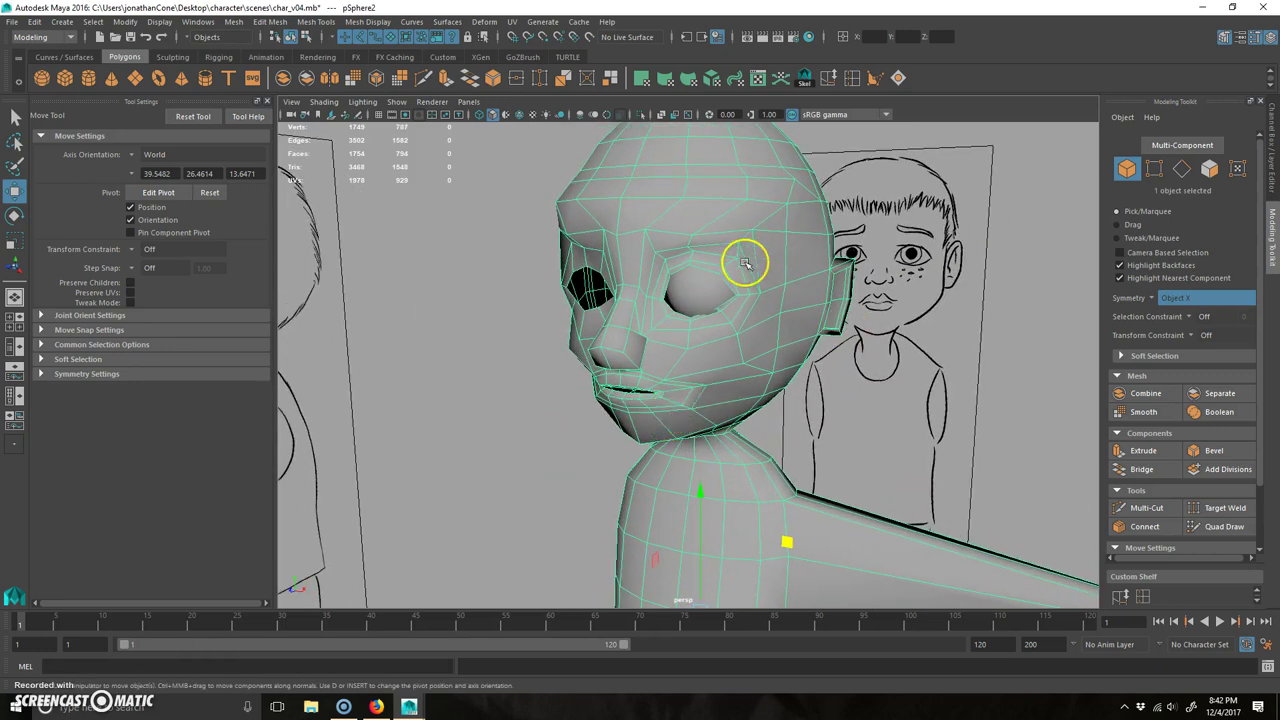
{"action": "left_click_drag", "start_coordinate": [744, 263], "coordinate": [711, 400], "text": "alt"}
{"action": "right_click_drag", "start_coordinate": [810, 290], "coordinate": [754, 380], "text": "alt"}
{"action": "middle_click_drag", "start_coordinate": [756, 440], "coordinate": [774, 386], "text": "alt"}
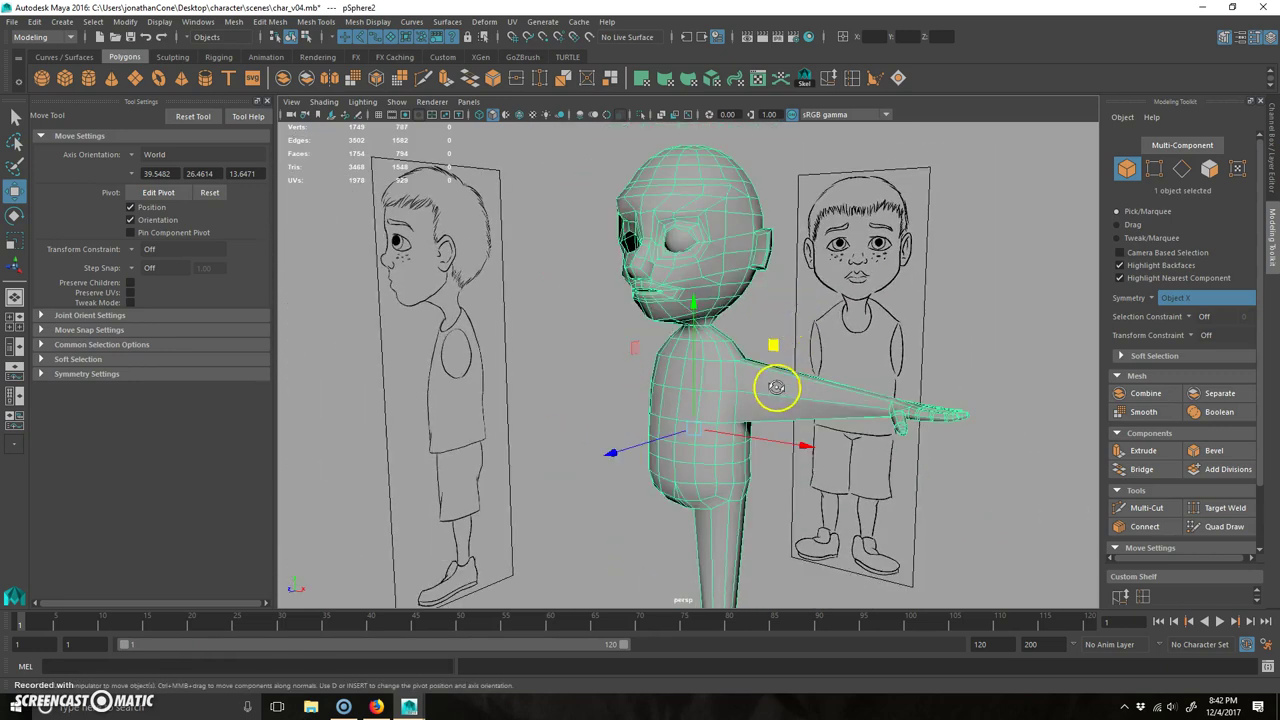
{"action": "left_click_drag", "start_coordinate": [774, 386], "coordinate": [787, 382], "text": "alt"}
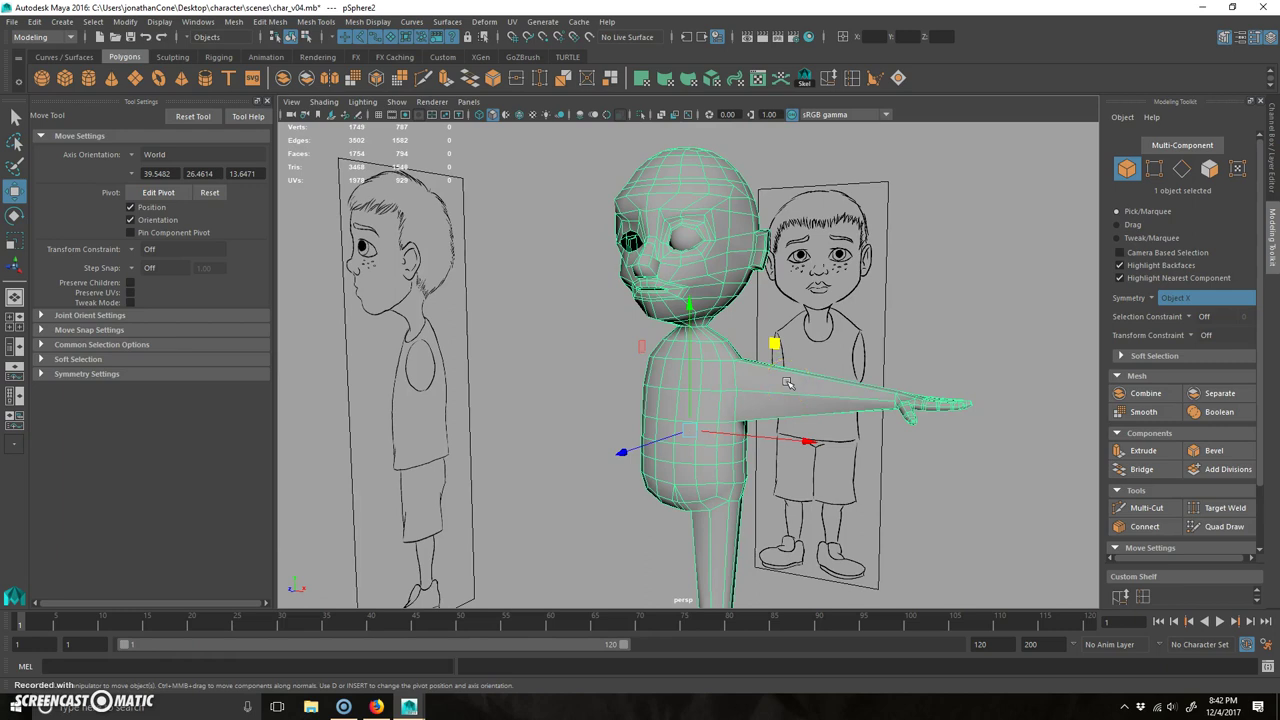
- Check the head and eyelid with the smooth preview, then turn the preview off
{"action": "right_click_drag", "start_coordinate": [629, 254], "coordinate": [809, 366], "text": "alt"}
{"action": "left_click_drag", "start_coordinate": [809, 366], "coordinate": [700, 348], "text": "alt"}
{"action": "right_click_drag", "start_coordinate": [700, 348], "coordinate": [725, 363], "text": "alt"}
{"action": "middle_click_drag", "start_coordinate": [725, 363], "coordinate": [726, 340], "text": "alt"}
{"action": "key", "text": "3"}
{"action": "left_click", "coordinate": [973, 214]}
{"action": "right_click_drag", "start_coordinate": [945, 320], "coordinate": [808, 358], "text": "alt"}
{"action": "left_click_drag", "start_coordinate": [808, 357], "coordinate": [735, 382], "text": "alt"}
{"action": "left_click", "coordinate": [727, 379]}
{"action": "key", "text": "1"}
{"action": "right_click_drag", "start_coordinate": [726, 397], "coordinate": [757, 360], "text": "alt"}
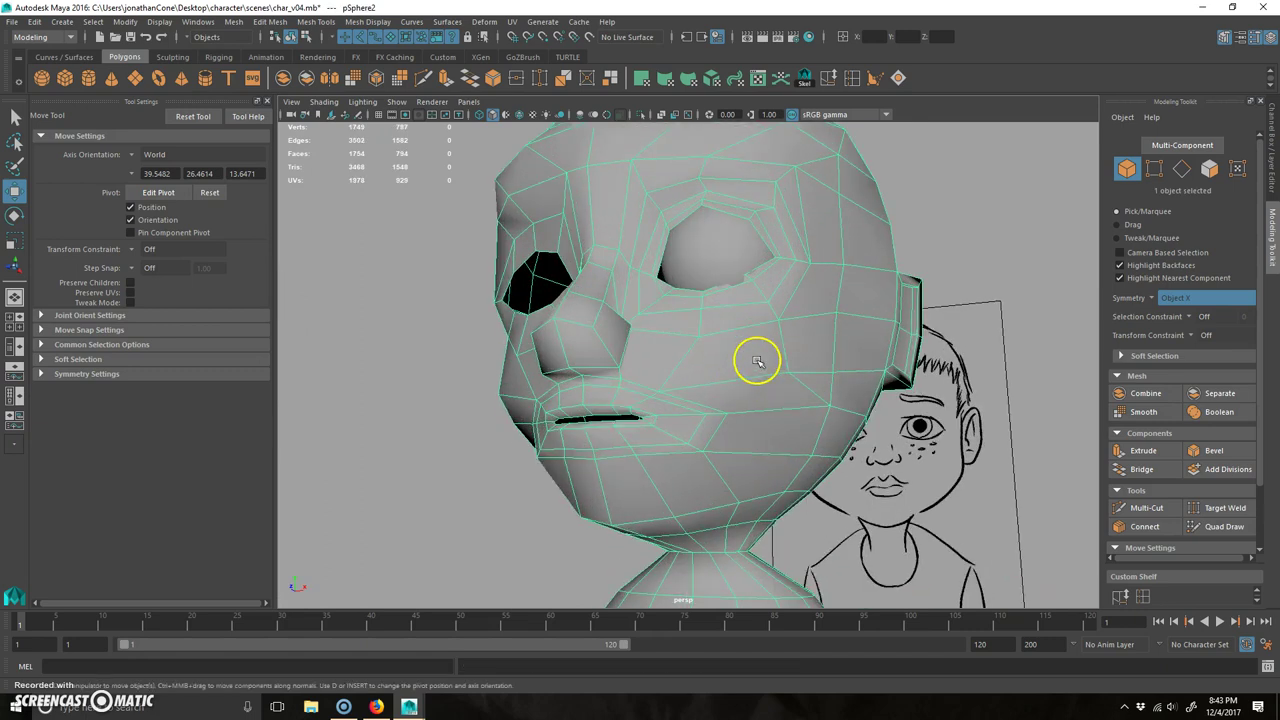
{"action": "middle_click_drag", "start_coordinate": [757, 360], "coordinate": [750, 350], "text": "alt"}
- Save the scene as a new version named char_v05.mb and accept the student version notice
{"action": "key", "text": "ctrl+shift+s"}
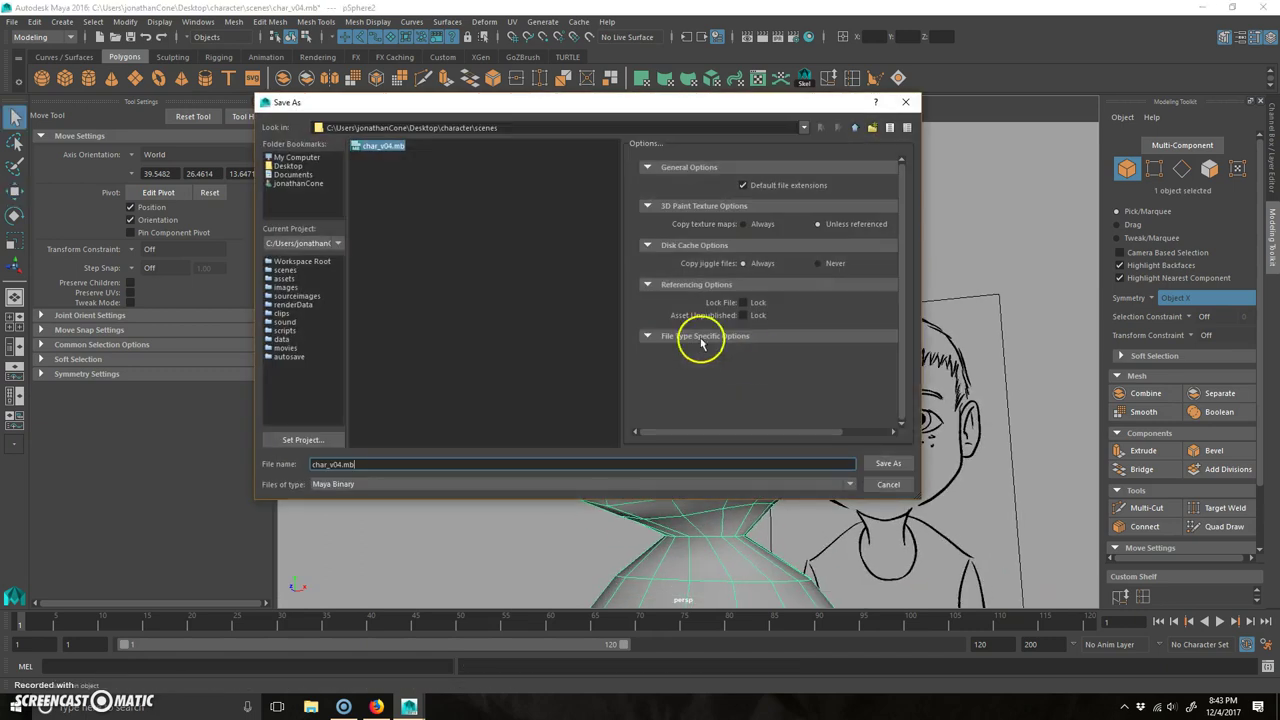
{"action": "type", "text": "5"}
{"action": "key", "text": "Return"}
{"action": "left_click", "coordinate": [632, 366]}
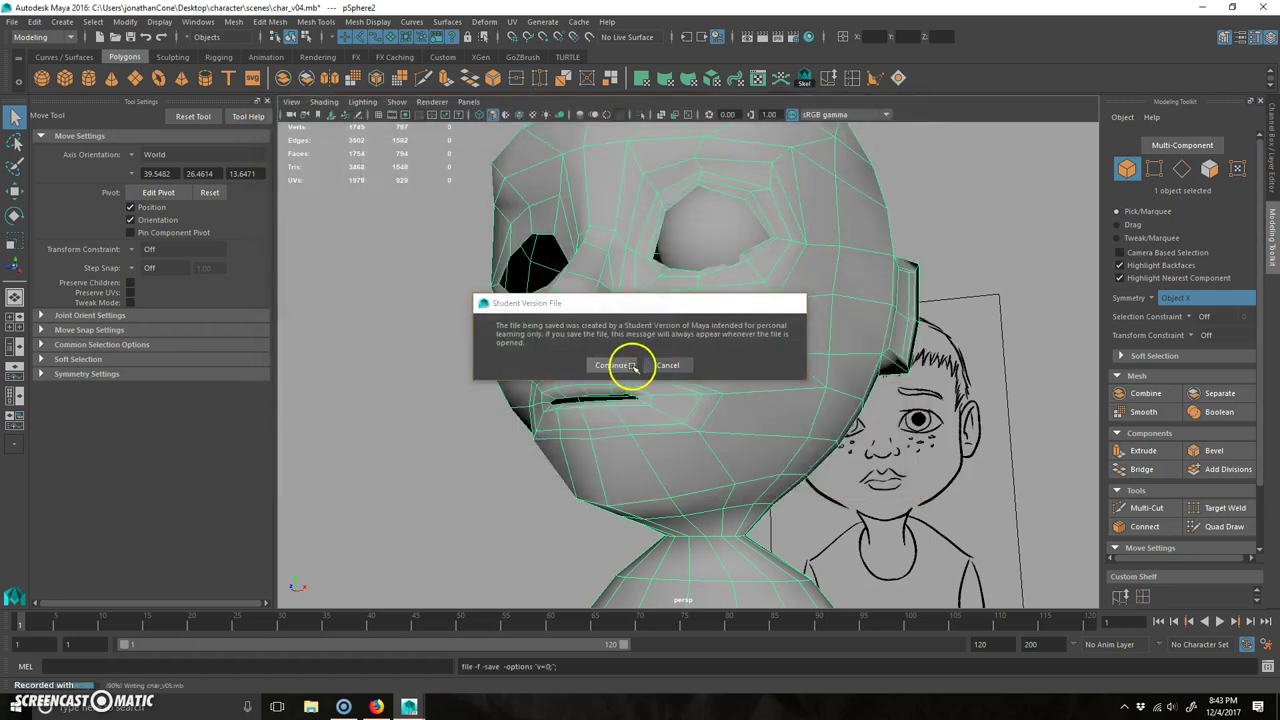
- Activate the Relax sculpting tool with Object X mirroring and show the wireframe over the shaded head
{"action": "left_click", "coordinate": [174, 57]}
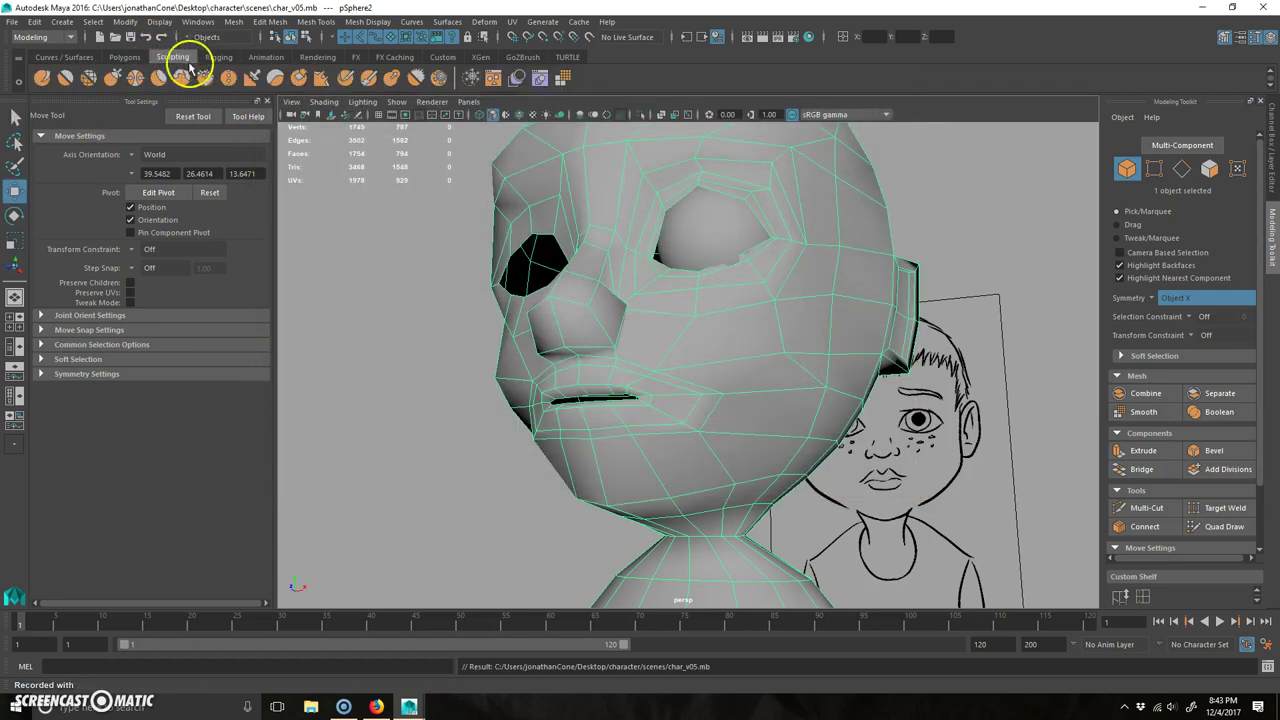
{"action": "left_click", "coordinate": [87, 78]}
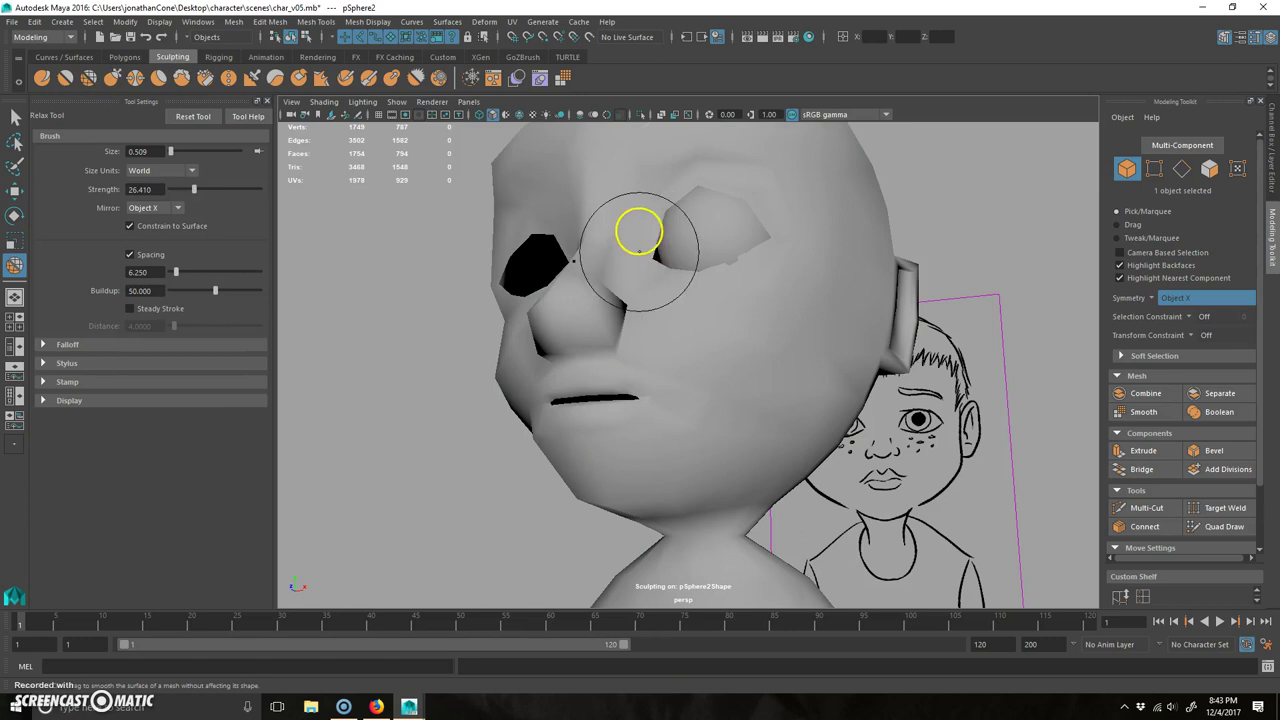
{"action": "mouse_move", "coordinate": [789, 366]}
{"action": "left_mouse_down", "text": "alt"}
{"action": "mouse_move", "coordinate": [748, 350]}
{"action": "mouse_move", "coordinate": [745, 371]}
{"action": "left_mouse_up", "text": "alt"}
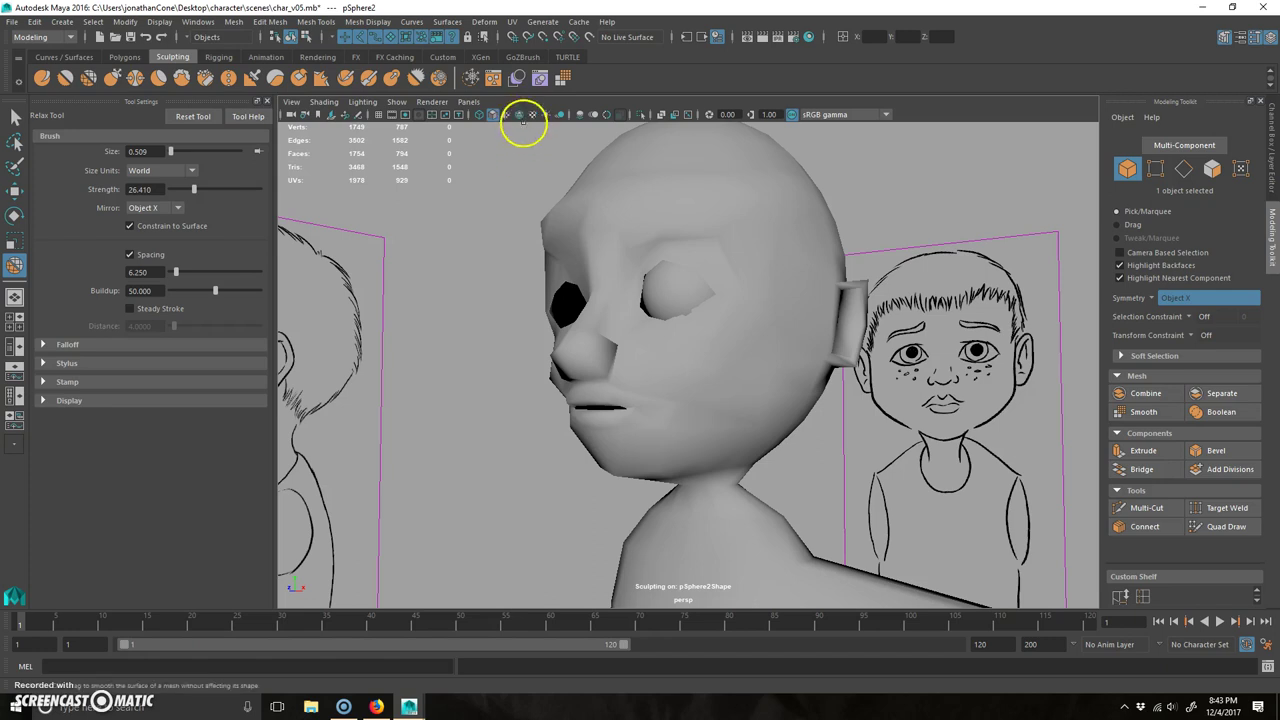
{"action": "left_click", "coordinate": [522, 118]}
{"action": "mouse_move", "coordinate": [880, 343]}
{"action": "left_mouse_down", "text": "alt"}
{"action": "mouse_move", "coordinate": [820, 363]}
{"action": "mouse_move", "coordinate": [763, 360]}
{"action": "mouse_move", "coordinate": [799, 489]}
{"action": "mouse_move", "coordinate": [703, 446]}
{"action": "left_mouse_up", "text": "alt"}
{"action": "left_click_drag", "start_coordinate": [666, 403], "coordinate": [746, 410], "text": "alt"}
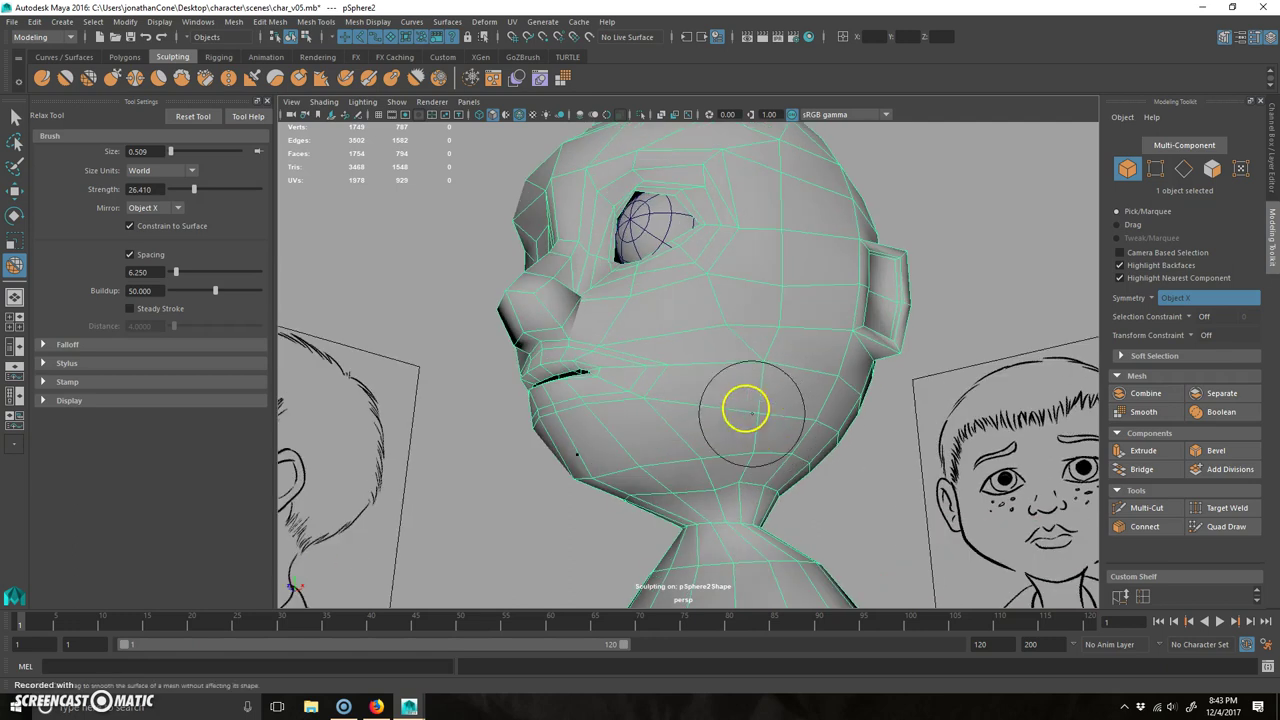
- Relax the mesh on the side and back of the head with a brush size of 0.823
{"action": "mouse_move", "coordinate": [674, 426]}
{"action": "left_mouse_down", "text": "alt"}
{"action": "mouse_move", "coordinate": [659, 425]}
{"action": "mouse_move", "coordinate": [740, 380]}
{"action": "mouse_move", "coordinate": [803, 374]}
{"action": "left_mouse_up", "text": "alt"}
{"action": "mouse_move", "coordinate": [713, 155]}
{"action": "left_mouse_down", "text": "alt"}
{"action": "mouse_move", "coordinate": [677, 194]}
{"action": "mouse_move", "coordinate": [697, 217]}
{"action": "mouse_move", "coordinate": [728, 160]}
{"action": "mouse_move", "coordinate": [749, 257]}
{"action": "mouse_move", "coordinate": [731, 214]}
{"action": "mouse_move", "coordinate": [889, 288]}
{"action": "mouse_move", "coordinate": [716, 346]}
{"action": "mouse_move", "coordinate": [779, 349]}
{"action": "left_mouse_up", "text": "alt"}
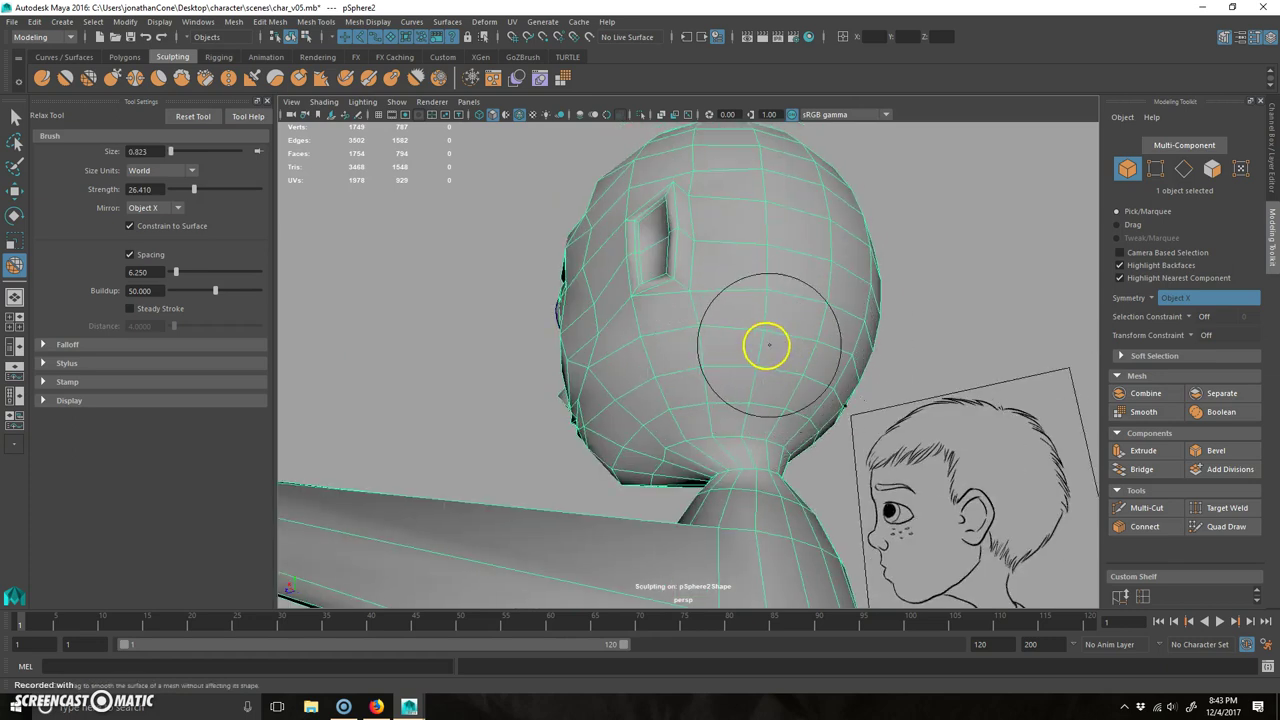
{"action": "left_click_drag", "start_coordinate": [768, 358], "coordinate": [773, 435], "text": "alt"}
{"action": "mouse_move", "coordinate": [684, 369]}
{"action": "left_mouse_down", "text": "alt"}
{"action": "mouse_move", "coordinate": [780, 297]}
{"action": "mouse_move", "coordinate": [791, 249]}
{"action": "mouse_move", "coordinate": [707, 191]}
{"action": "mouse_move", "coordinate": [686, 200]}
{"action": "left_mouse_up", "text": "alt"}
- Relax the mesh around the cheeks, jaw and underside of the chin with a brush size of 0.385
{"action": "left_click_drag", "start_coordinate": [707, 261], "coordinate": [743, 386], "text": "alt"}
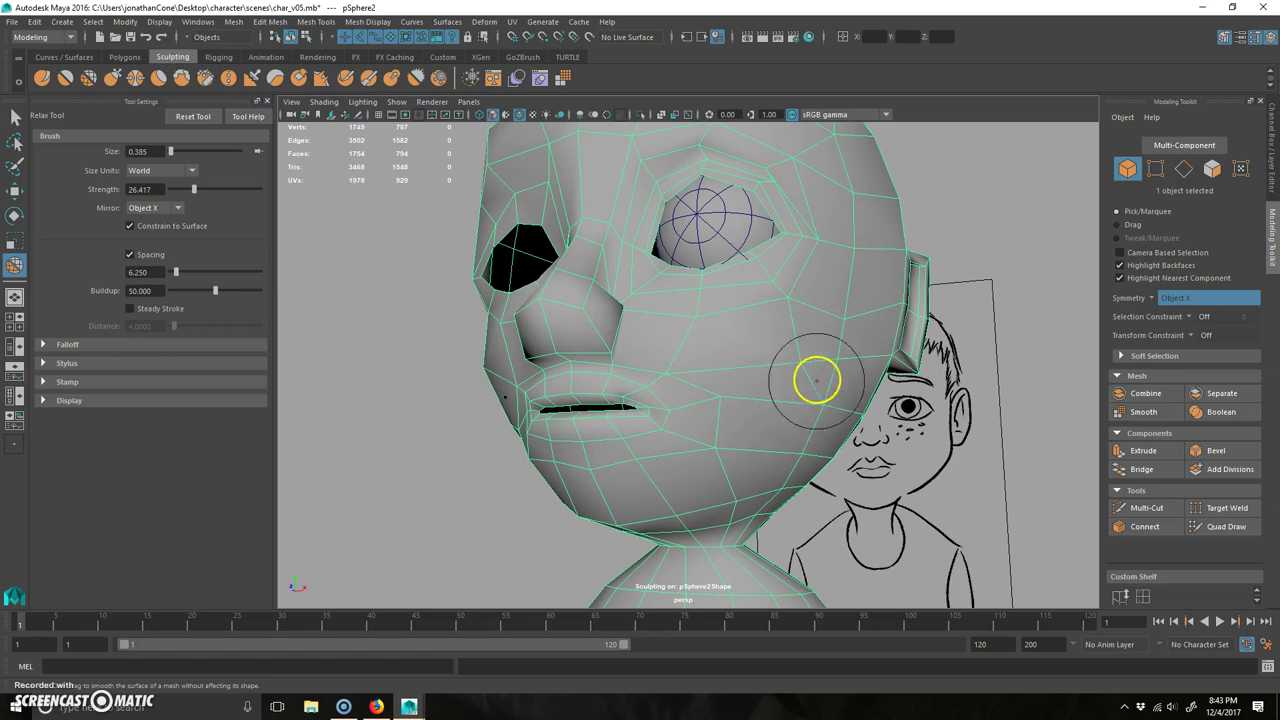
{"action": "left_click_drag", "start_coordinate": [703, 474], "coordinate": [698, 403], "text": "alt"}
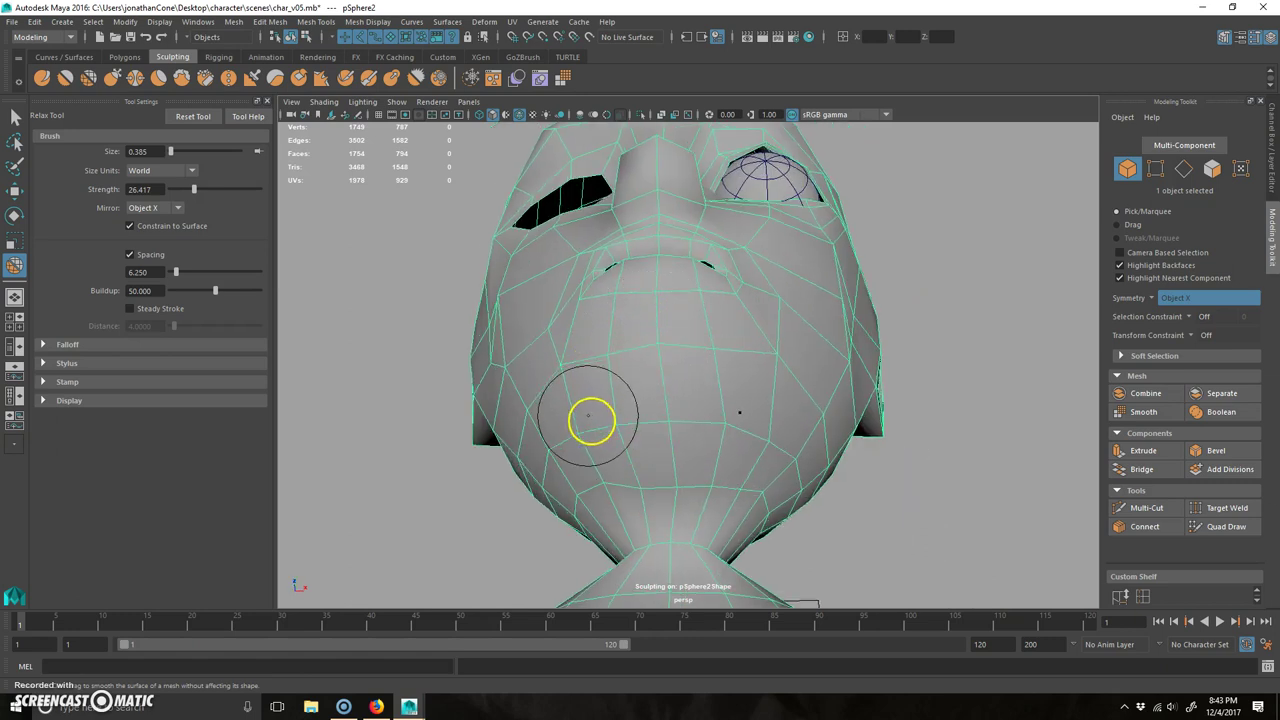
{"action": "left_click_drag", "start_coordinate": [590, 420], "coordinate": [651, 460], "text": "alt"}
{"action": "left_click_drag", "start_coordinate": [549, 377], "coordinate": [789, 431], "text": "alt"}
- Leave the Relax tool and inspect the relaxed head from several angles, ending with the body mesh selected and unsmoothed
{"action": "key", "text": "q"}
{"action": "left_click", "coordinate": [928, 261]}
{"action": "left_click_drag", "start_coordinate": [897, 320], "coordinate": [817, 390], "text": "alt"}
{"action": "left_click", "coordinate": [792, 378]}
{"action": "right_click_drag", "start_coordinate": [729, 379], "coordinate": [782, 431], "text": "shift"}
{"action": "left_click", "coordinate": [935, 354]}
{"action": "left_click_drag", "start_coordinate": [888, 446], "coordinate": [746, 416], "text": "alt"}
{"action": "left_click", "coordinate": [734, 374]}
{"action": "key", "text": "1"}
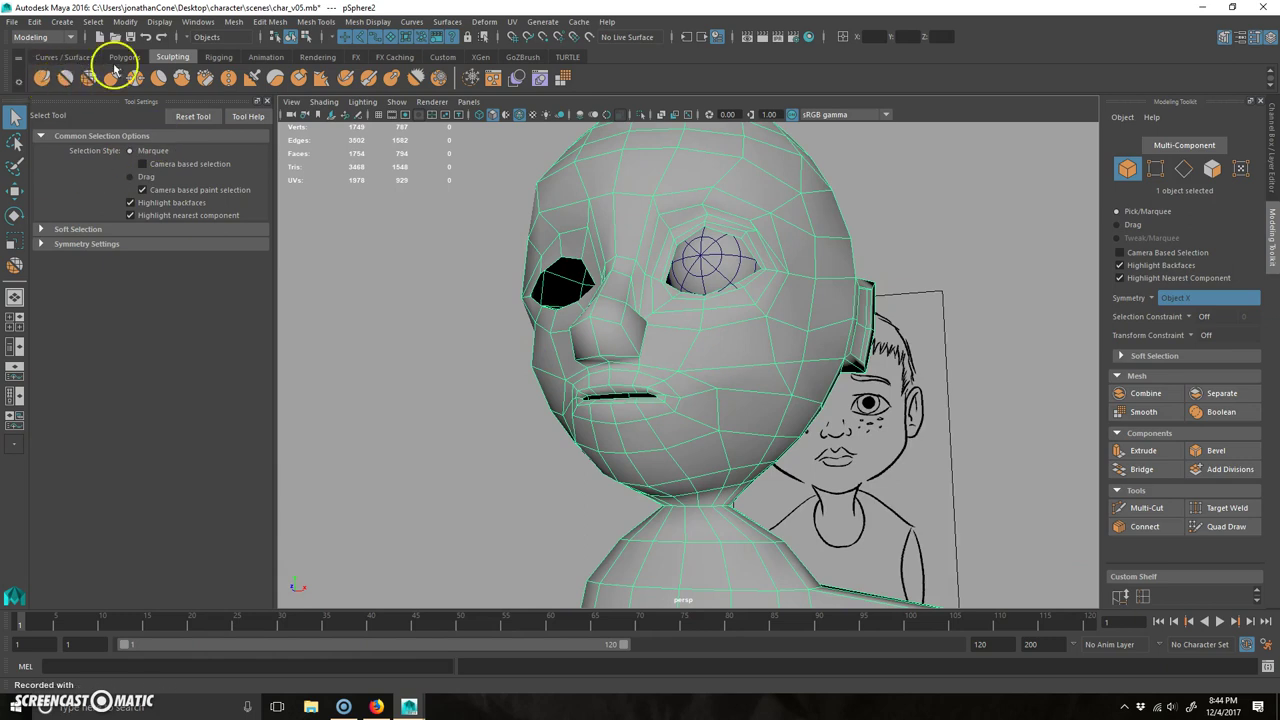
- Activate the Sculpt tool on the body mesh with Object X mirroring
{"action": "left_click", "coordinate": [42, 80]}
{"action": "mouse_move", "coordinate": [757, 289]}
{"action": "left_mouse_down", "text": "alt"}
{"action": "mouse_move", "coordinate": [714, 408]}
{"action": "mouse_move", "coordinate": [711, 308]}
{"action": "mouse_move", "coordinate": [636, 323]}
{"action": "left_mouse_up", "text": "alt"}
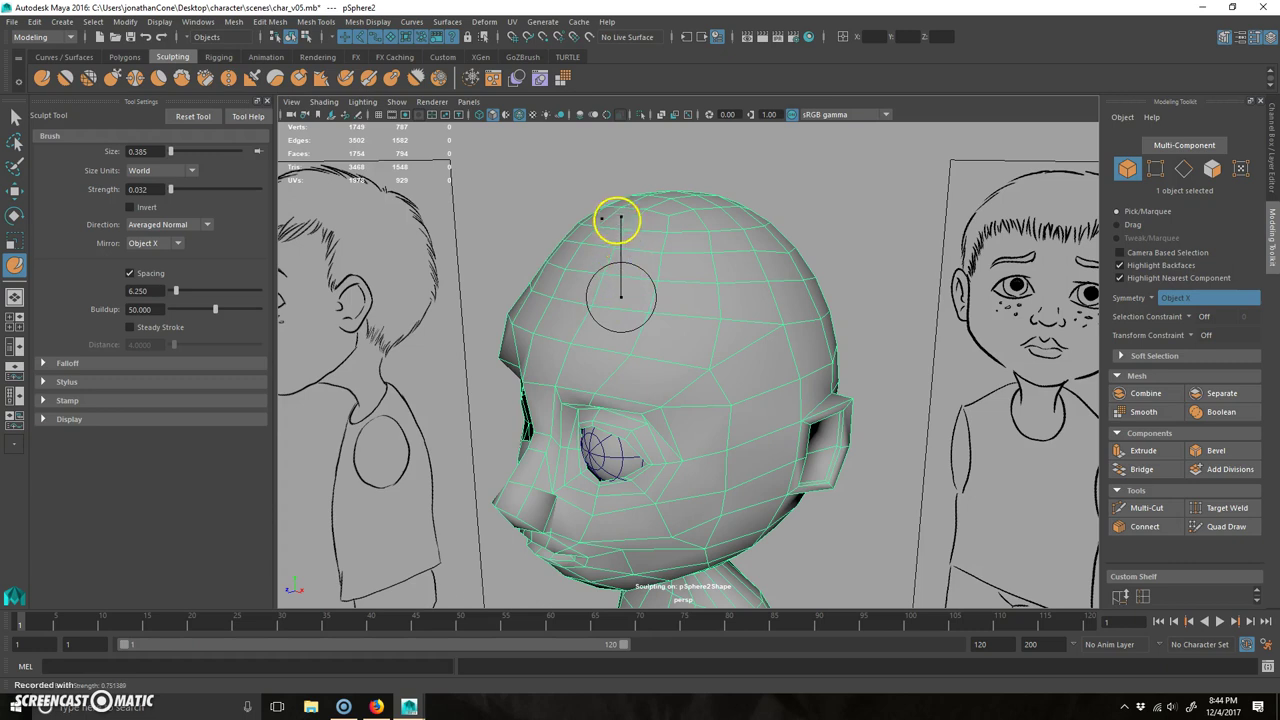
{"action": "left_click_drag", "start_coordinate": [621, 240], "coordinate": [620, 242]}
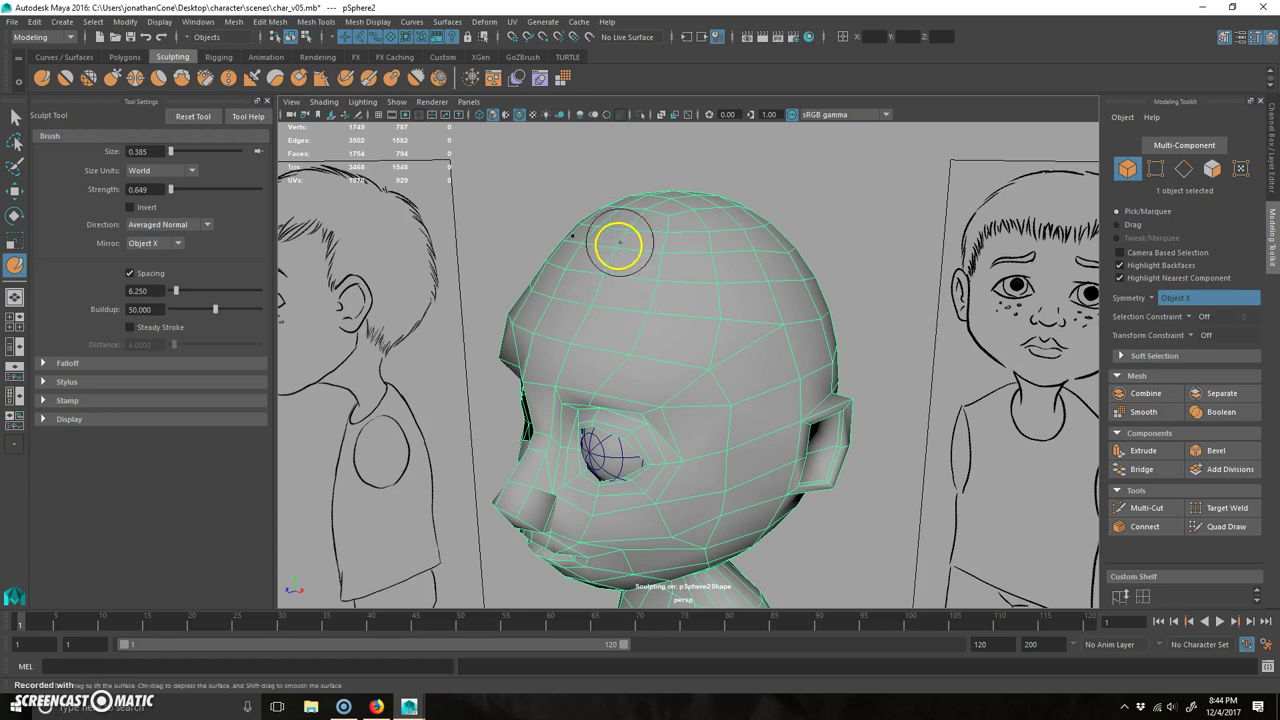
{"action": "left_click_drag", "start_coordinate": [599, 300], "coordinate": [600, 249], "text": "alt"}
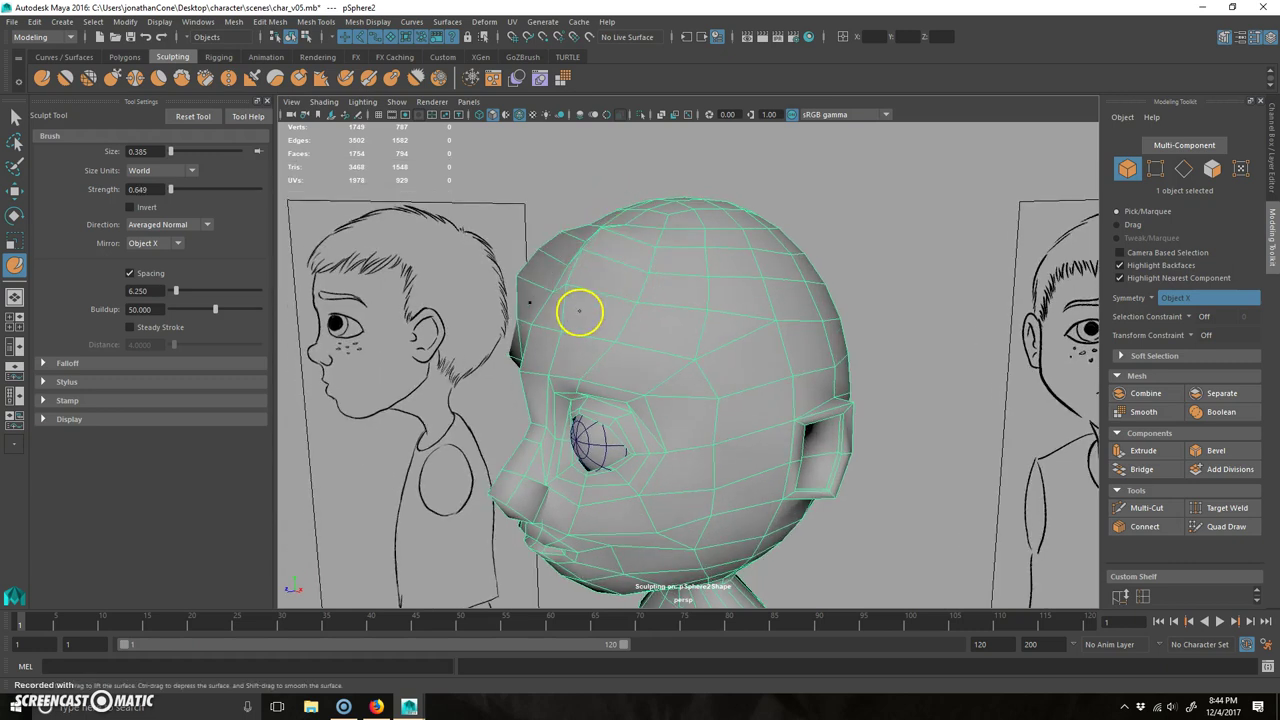
{"action": "key", "text": "ctrl+z"}
- Sculpt the forehead subtly with the brush strength lowered to 0.138
{"action": "left_click_drag", "start_coordinate": [637, 269], "coordinate": [642, 265]}
{"action": "left_click_drag", "start_coordinate": [632, 313], "coordinate": [632, 320]}
{"action": "mouse_move", "coordinate": [677, 447]}
{"action": "left_mouse_down", "text": "alt"}
{"action": "mouse_move", "coordinate": [728, 457]}
{"action": "mouse_move", "coordinate": [766, 420]}
{"action": "left_mouse_up", "text": "alt"}
{"action": "mouse_move", "coordinate": [727, 496]}
{"action": "left_mouse_down", "text": "alt"}
{"action": "mouse_move", "coordinate": [698, 506]}
{"action": "mouse_move", "coordinate": [766, 443]}
{"action": "mouse_move", "coordinate": [810, 460]}
{"action": "mouse_move", "coordinate": [791, 409]}
{"action": "left_mouse_up", "text": "alt"}
{"action": "left_click_drag", "start_coordinate": [806, 349], "coordinate": [734, 471], "text": "alt"}
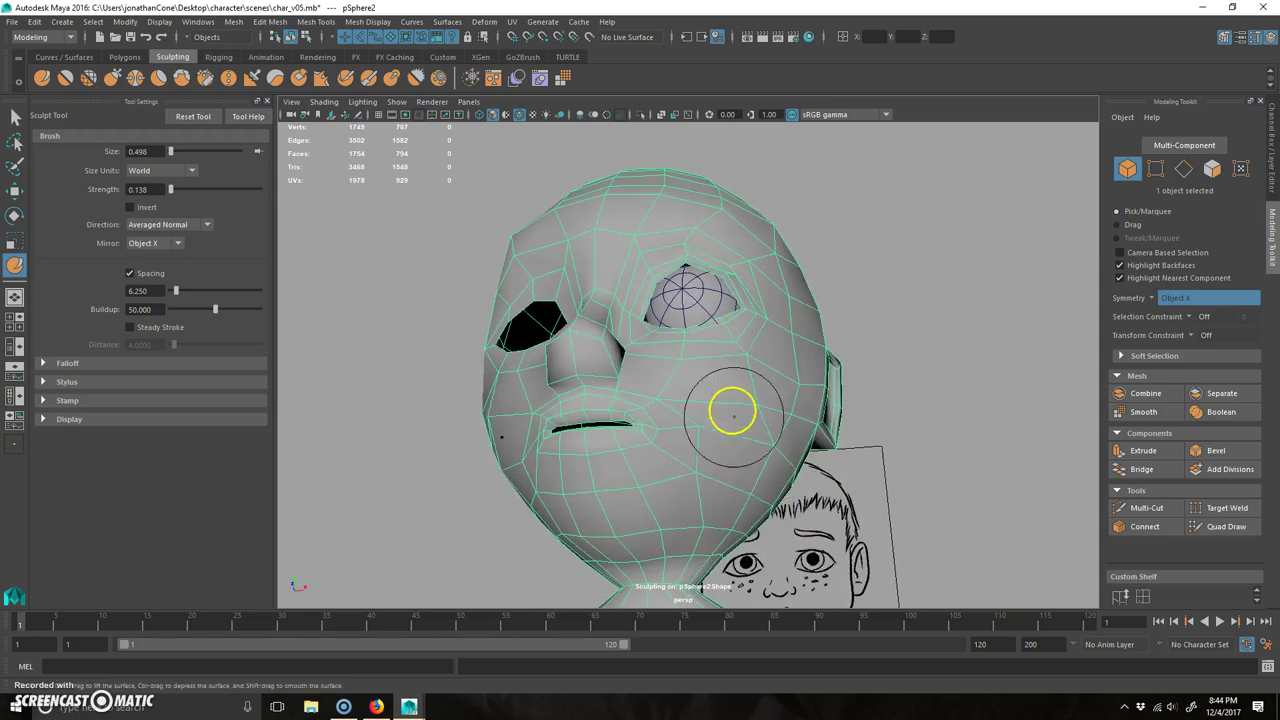
- Sculpt the cheek and jaw rounder with a 0.498 brush, undoing the unwanted stroke
{"action": "left_click_drag", "start_coordinate": [742, 414], "coordinate": [747, 473], "text": "alt"}
{"action": "key", "text": "ctrl+z"}
{"action": "mouse_move", "coordinate": [668, 497]}
{"action": "left_mouse_down", "text": "alt"}
{"action": "mouse_move", "coordinate": [740, 500]}
{"action": "mouse_move", "coordinate": [653, 475]}
{"action": "mouse_move", "coordinate": [651, 508]}
{"action": "left_mouse_up", "text": "alt"}
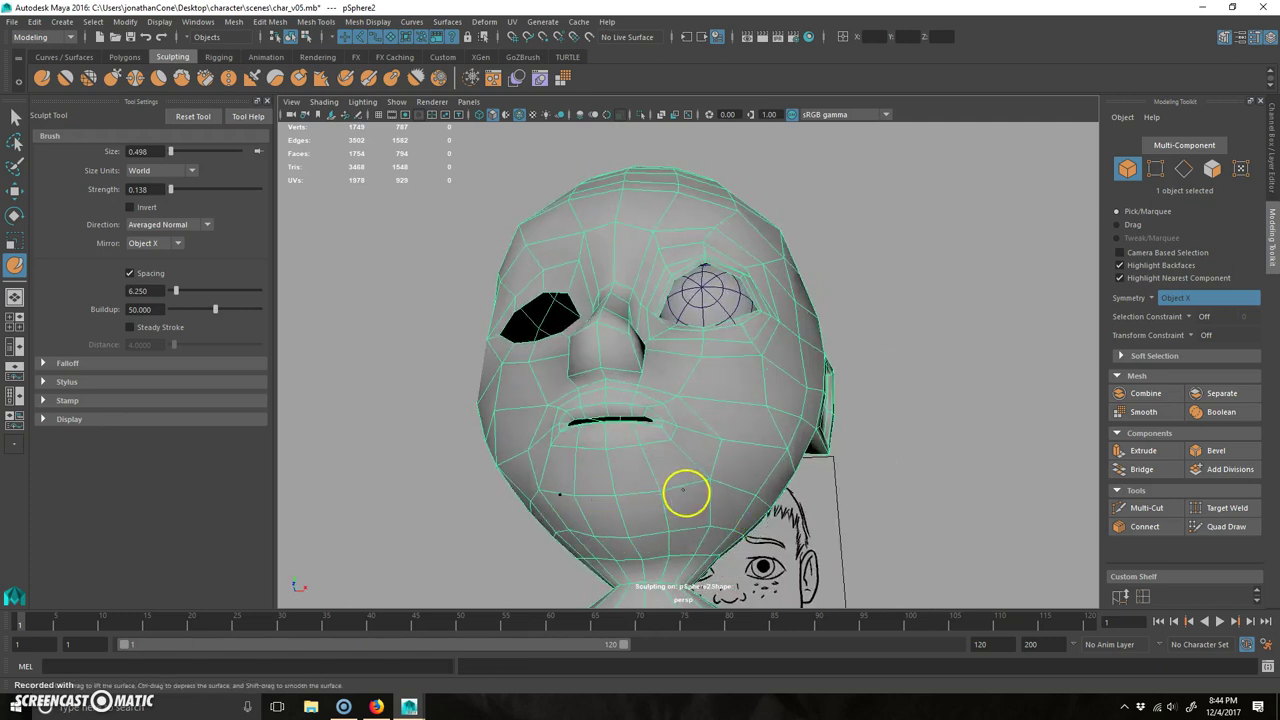
{"action": "mouse_move", "coordinate": [738, 484]}
{"action": "left_mouse_down", "text": "alt"}
{"action": "mouse_move", "coordinate": [674, 523]}
{"action": "mouse_move", "coordinate": [683, 511]}
{"action": "left_mouse_up", "text": "alt"}
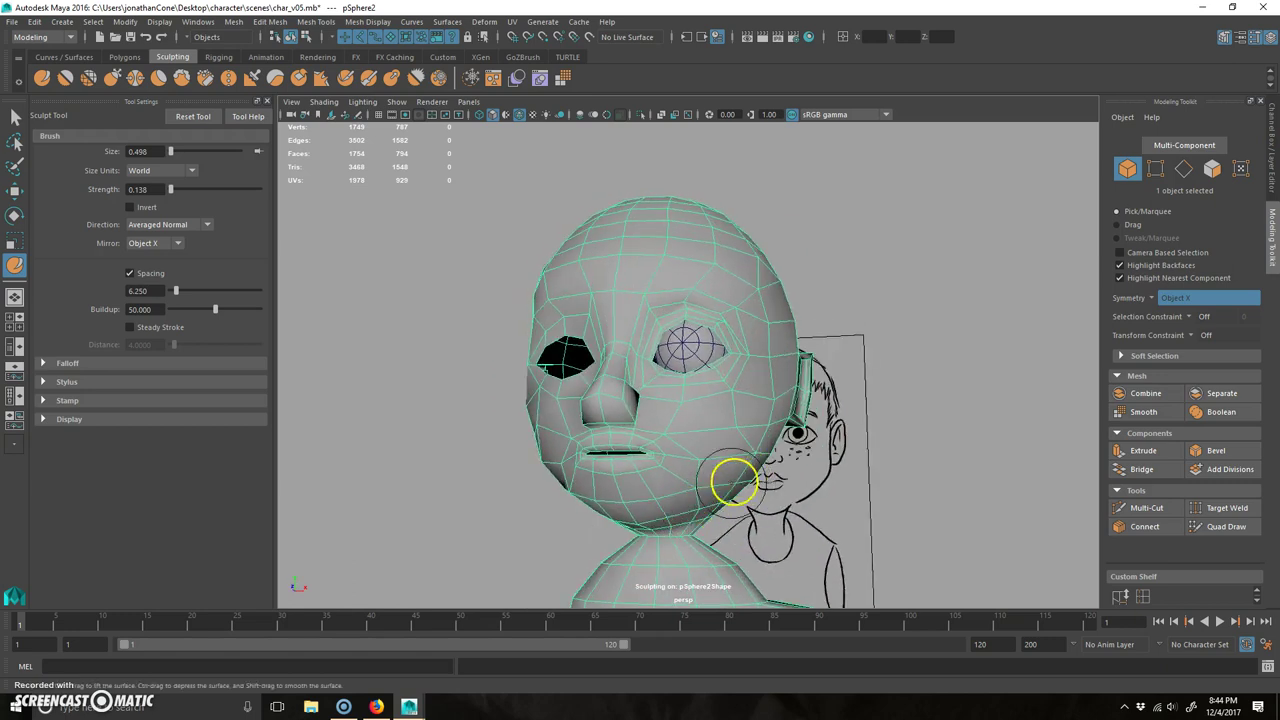
- Refine the forehead and the side of the face with the 0.498 Sculpt brush at 0.138 strength
{"action": "mouse_move", "coordinate": [703, 444]}
{"action": "left_mouse_down", "text": "alt"}
{"action": "mouse_move", "coordinate": [760, 457]}
{"action": "mouse_move", "coordinate": [694, 323]}
{"action": "left_mouse_up", "text": "alt"}
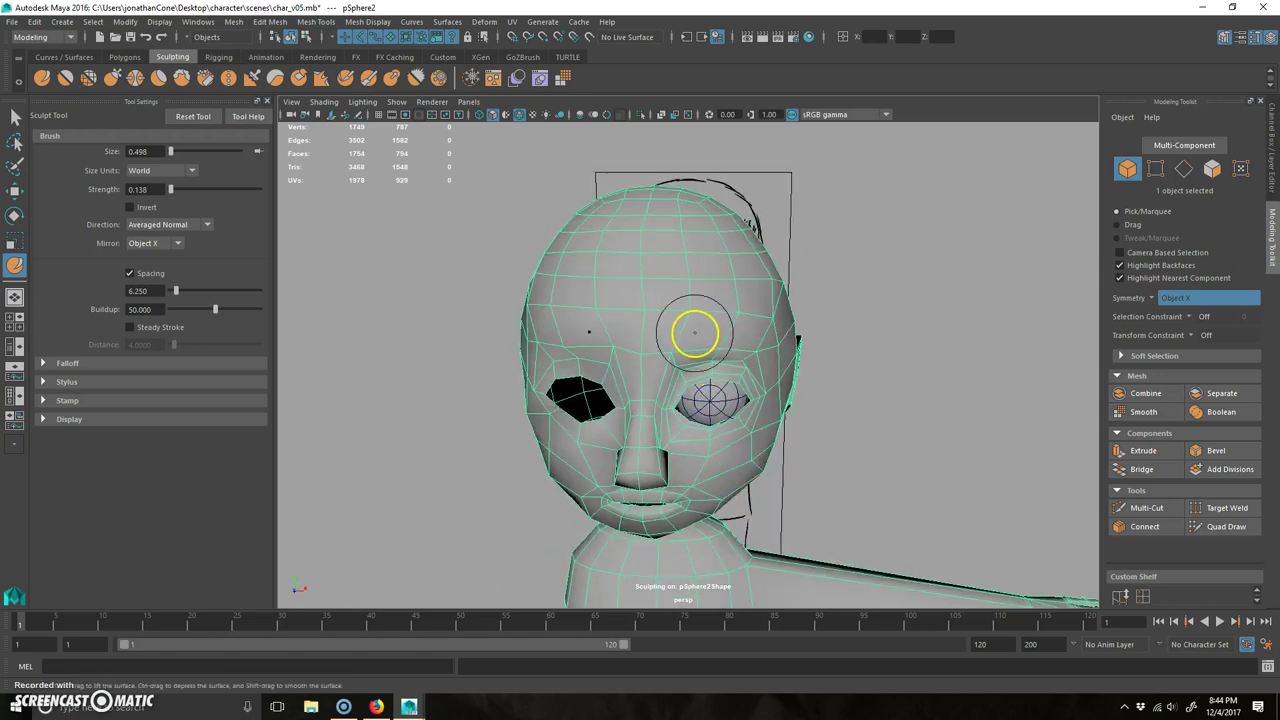
{"action": "mouse_move", "coordinate": [809, 343]}
{"action": "left_mouse_down", "text": "alt"}
{"action": "mouse_move", "coordinate": [703, 343]}
{"action": "mouse_move", "coordinate": [623, 310]}
{"action": "left_mouse_up", "text": "alt"}
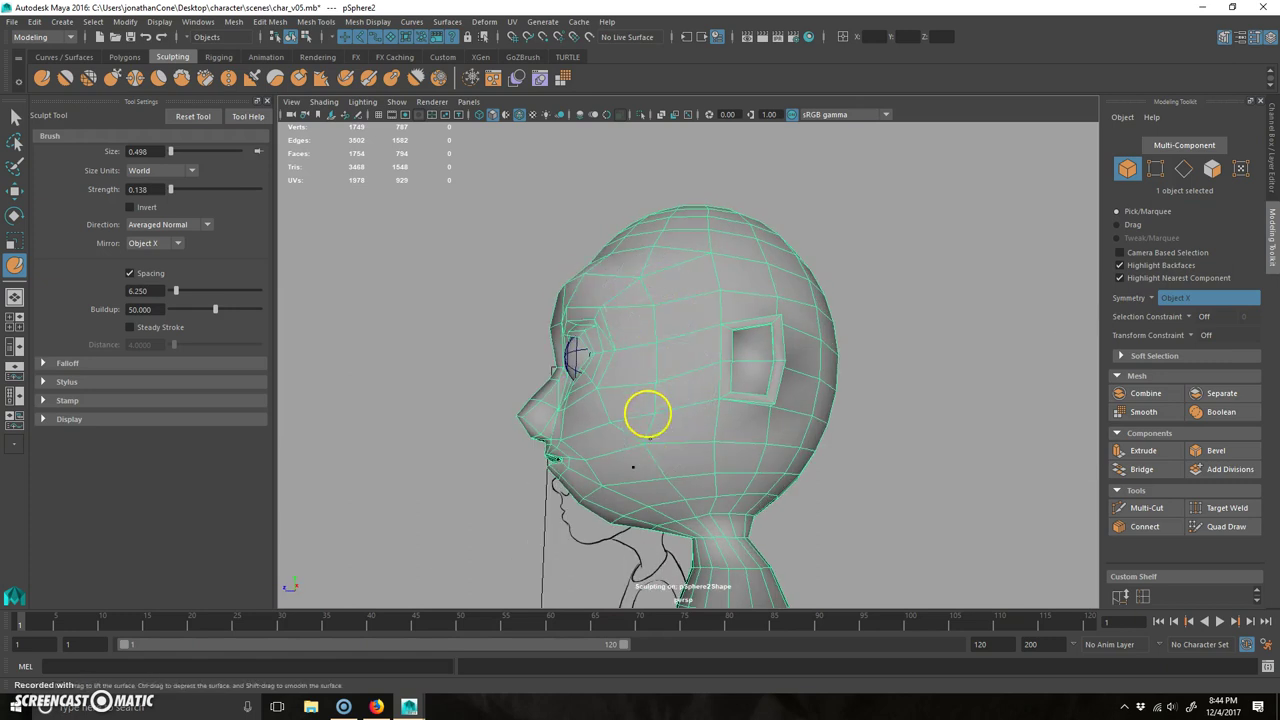
{"action": "left_click_drag", "start_coordinate": [631, 470], "coordinate": [707, 487], "text": "alt"}
- Sculpt the cheeks fuller in the smooth preview with a brush size of 0.864, then turn the preview off
{"action": "key", "text": "3"}
{"action": "mouse_move", "coordinate": [648, 418]}
{"action": "left_mouse_down", "text": "alt"}
{"action": "mouse_move", "coordinate": [737, 434]}
{"action": "mouse_move", "coordinate": [709, 434]}
{"action": "mouse_move", "coordinate": [782, 476]}
{"action": "mouse_move", "coordinate": [680, 446]}
{"action": "left_mouse_up", "text": "alt"}
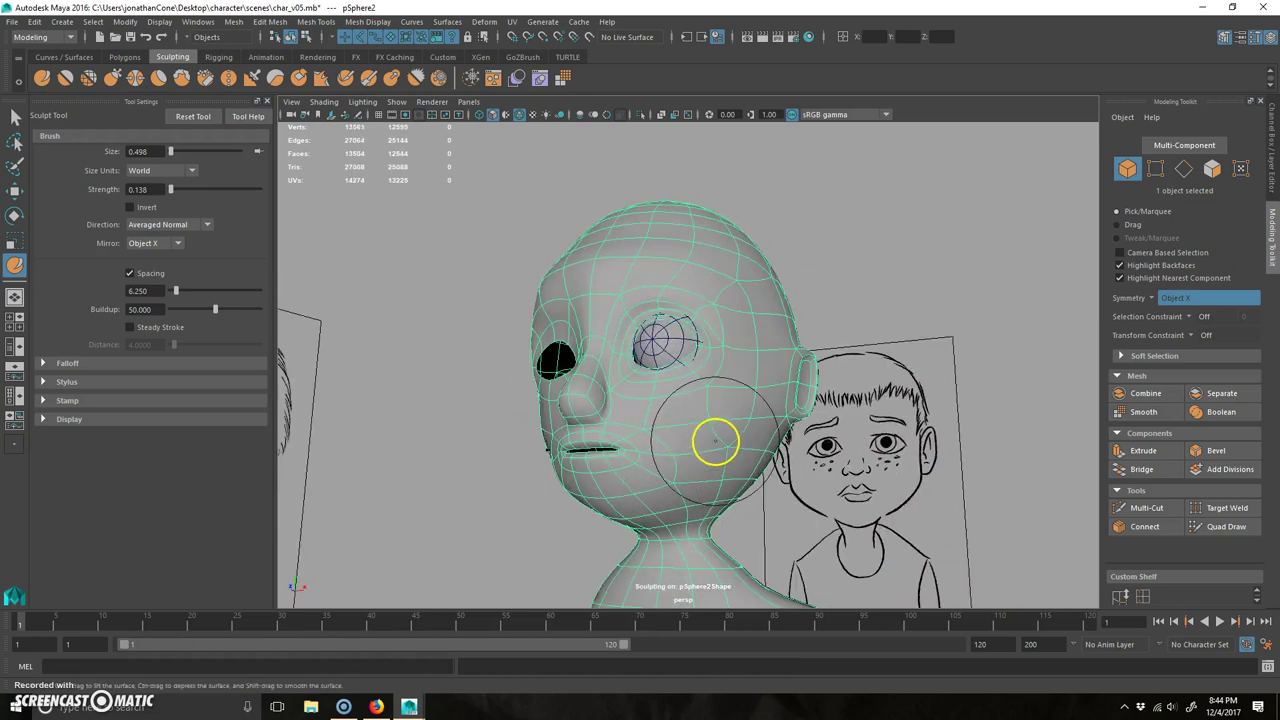
{"action": "left_click_drag", "start_coordinate": [707, 469], "coordinate": [794, 480], "text": "alt"}
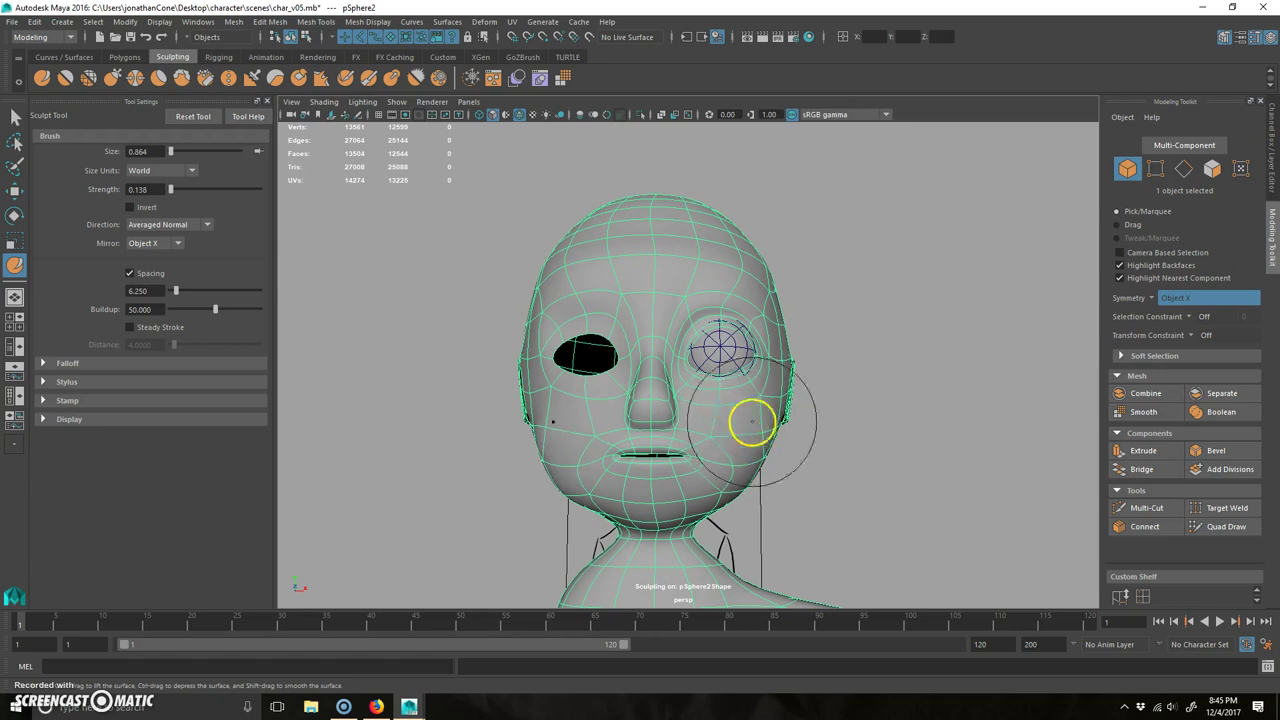
{"action": "left_click_drag", "start_coordinate": [766, 434], "coordinate": [720, 474], "text": "alt"}
{"action": "right_click_drag", "start_coordinate": [720, 474], "coordinate": [650, 462], "text": "alt"}
{"action": "left_click_drag", "start_coordinate": [650, 462], "coordinate": [677, 457], "text": "alt"}
{"action": "key", "text": "1"}
{"action": "right_click_drag", "start_coordinate": [569, 463], "coordinate": [743, 427], "text": "alt"}
{"action": "middle_click_drag", "start_coordinate": [743, 427], "coordinate": [758, 395], "text": "alt"}
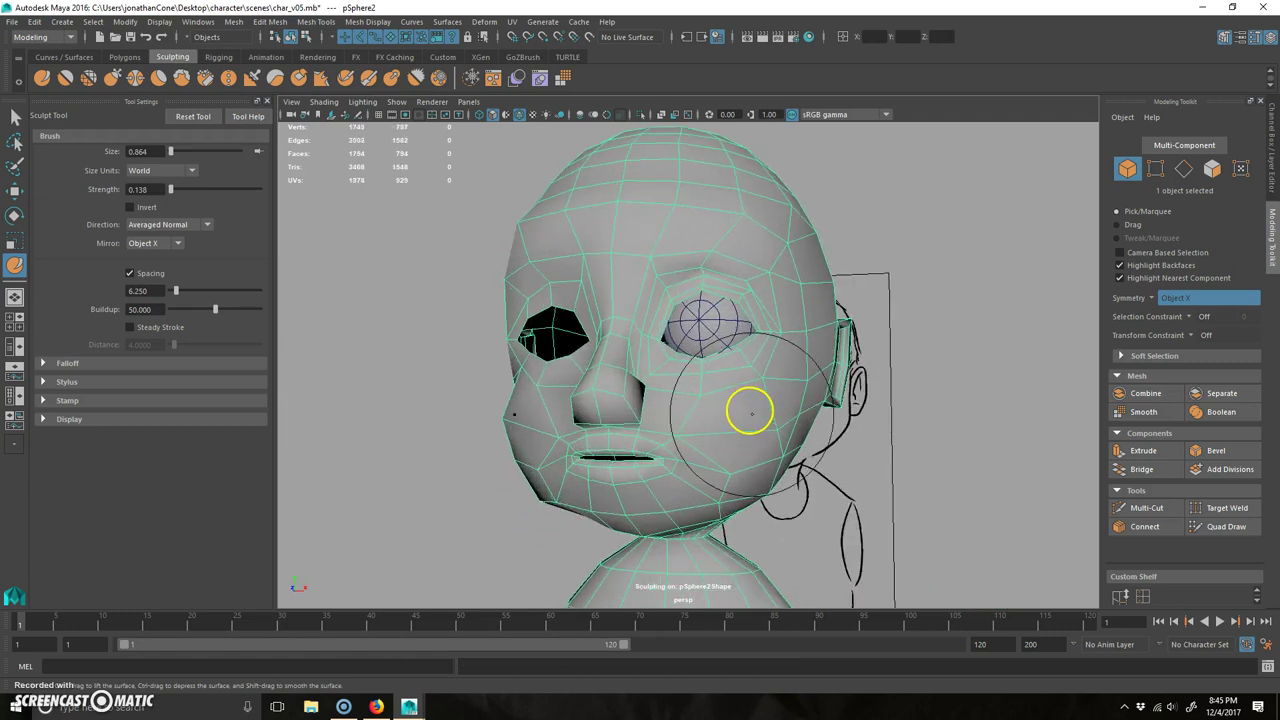
- Leave the Sculpt tool, deselect the mesh and compare the sculpted head with the reference sketches
{"action": "key", "text": "q"}
{"action": "left_click_drag", "start_coordinate": [717, 411], "coordinate": [822, 437], "text": "alt"}
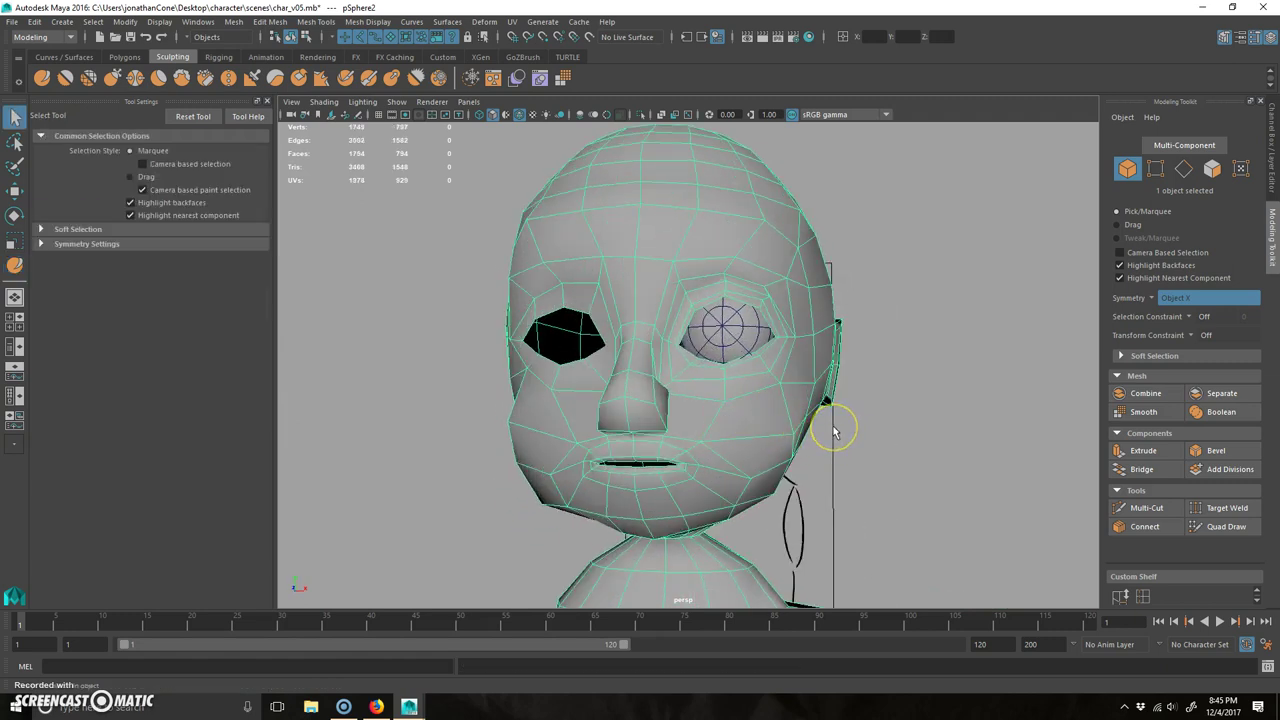
{"action": "mouse_move", "coordinate": [757, 477]}
{"action": "left_mouse_down", "text": "alt"}
{"action": "mouse_move", "coordinate": [789, 477]}
{"action": "mouse_move", "coordinate": [744, 474]}
{"action": "mouse_move", "coordinate": [683, 434]}
{"action": "mouse_move", "coordinate": [757, 394]}
{"action": "mouse_move", "coordinate": [797, 398]}
{"action": "mouse_move", "coordinate": [741, 458]}
{"action": "mouse_move", "coordinate": [783, 417]}
{"action": "mouse_move", "coordinate": [840, 429]}
{"action": "mouse_move", "coordinate": [733, 427]}
{"action": "mouse_move", "coordinate": [686, 400]}
{"action": "mouse_move", "coordinate": [631, 423]}
{"action": "mouse_move", "coordinate": [703, 377]}
{"action": "mouse_move", "coordinate": [738, 373]}
{"action": "mouse_move", "coordinate": [766, 406]}
{"action": "mouse_move", "coordinate": [851, 391]}
{"action": "mouse_move", "coordinate": [874, 337]}
{"action": "mouse_move", "coordinate": [829, 305]}
{"action": "mouse_move", "coordinate": [729, 406]}
{"action": "mouse_move", "coordinate": [666, 383]}
{"action": "left_mouse_up", "text": "alt"}
{"action": "left_click", "coordinate": [890, 351]}
{"action": "left_click_drag", "start_coordinate": [923, 389], "coordinate": [765, 380], "text": "alt"}
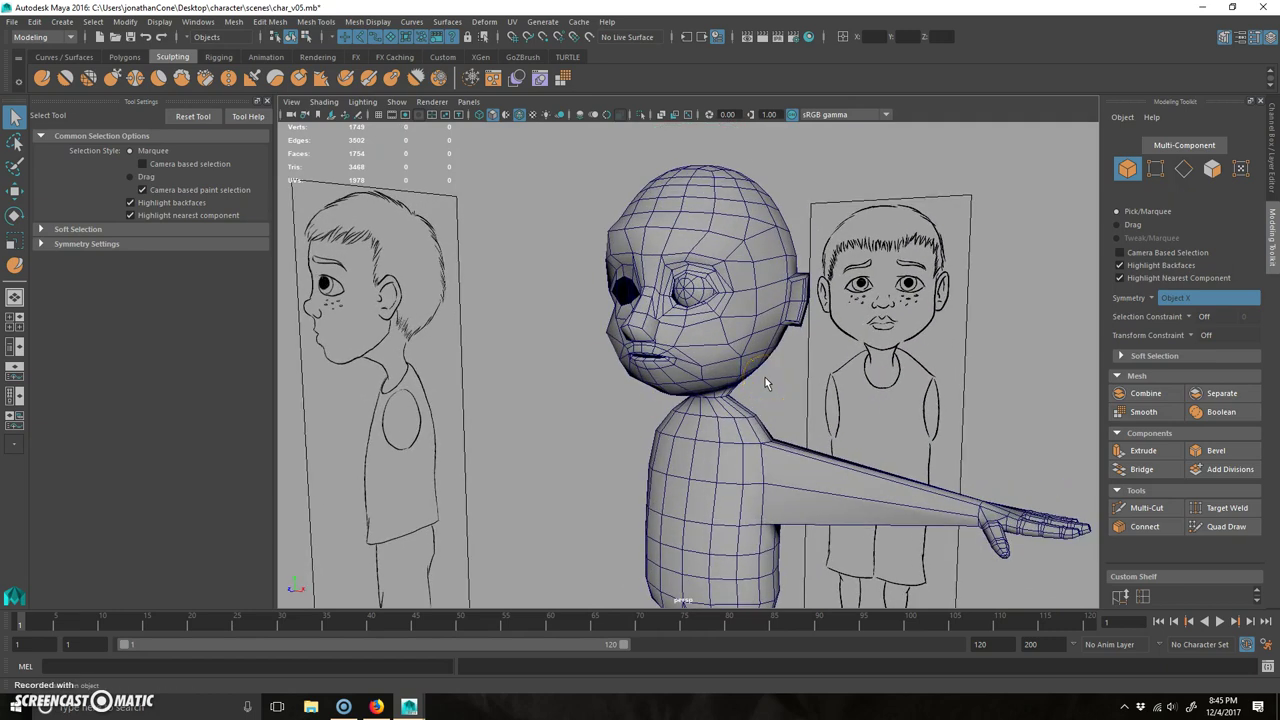
- Save the current scene, accept the student version notice and view the whole character
{"action": "key", "text": "ctrl+s"}
{"action": "left_click", "coordinate": [611, 370]}
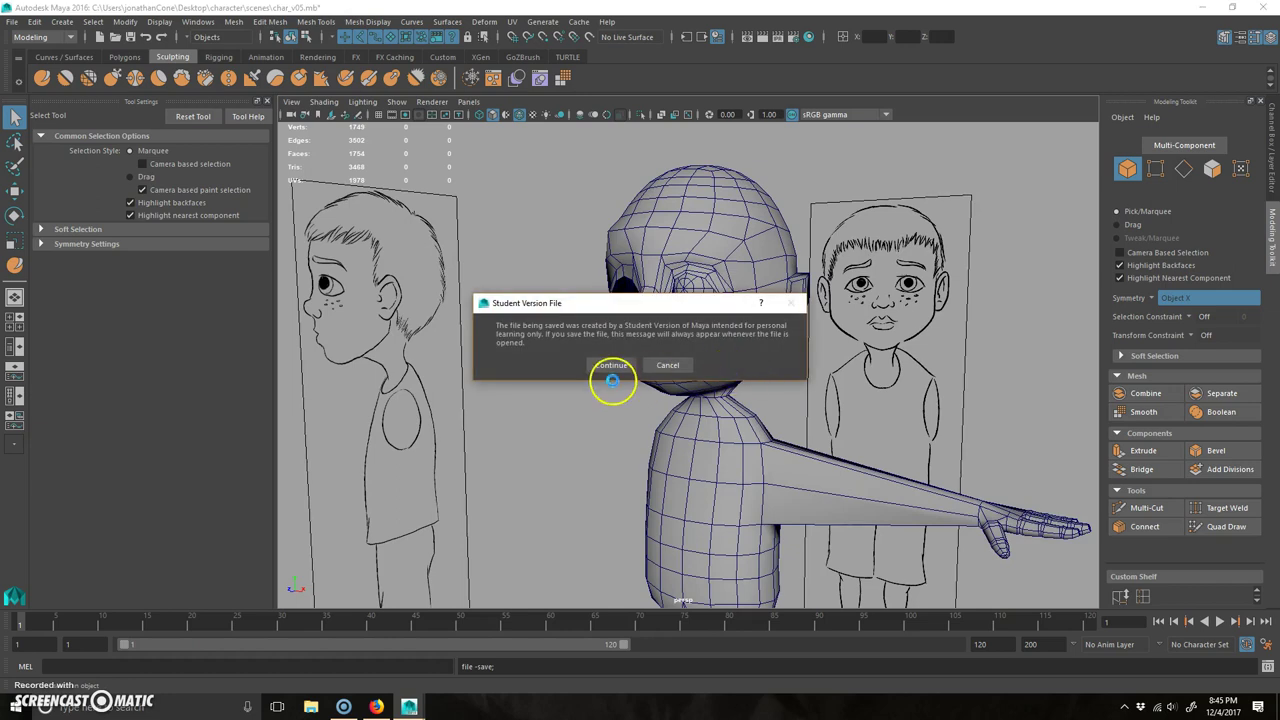
{"action": "left_click_drag", "start_coordinate": [717, 411], "coordinate": [637, 355], "text": "alt"}
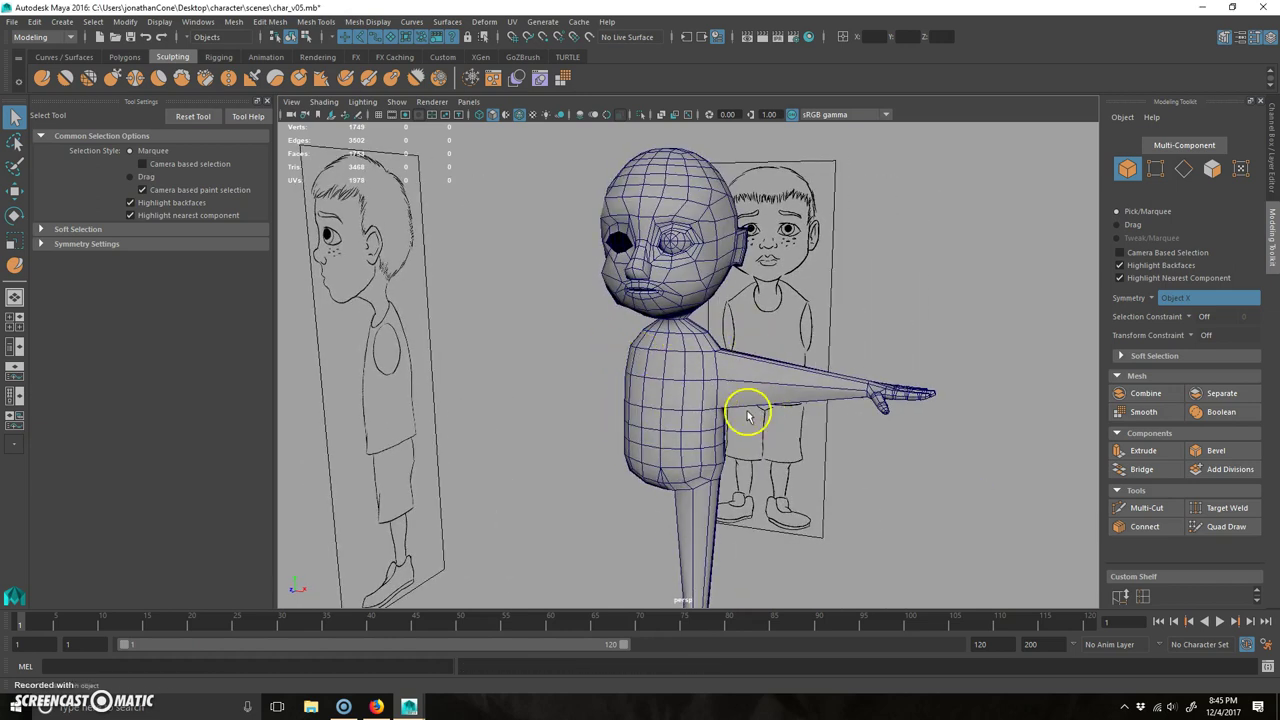
{"action": "middle_click_drag", "start_coordinate": [748, 417], "coordinate": [788, 378], "text": "alt"}
{"action": "middle_click_drag", "start_coordinate": [700, 237], "coordinate": [700, 355], "text": "alt"}
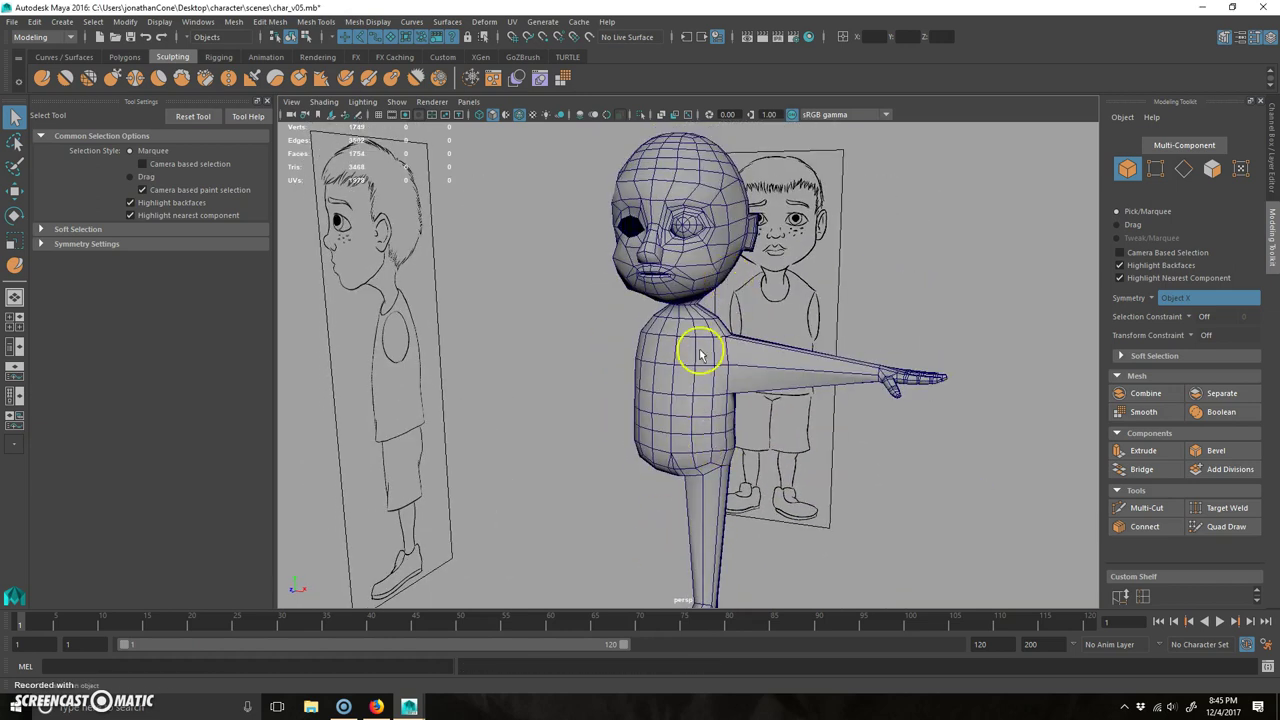